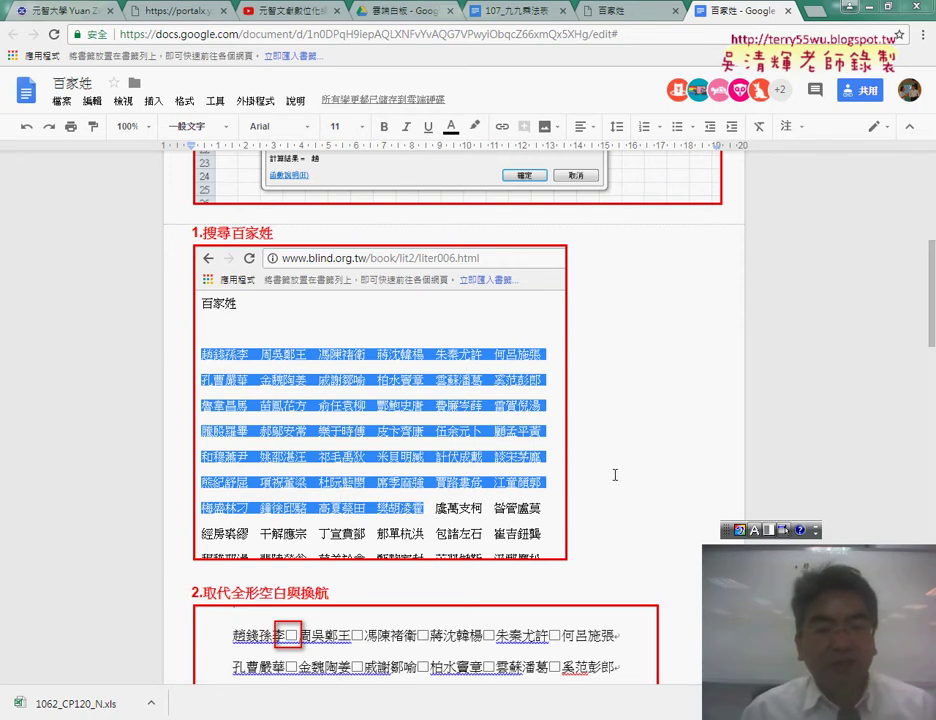
# Step: Change the section 2 heading's last character to 行 so it reads 2.取代全形空白與換行
pyautogui.scroll(-3, 616, 470)
pyautogui.click(647, 461)
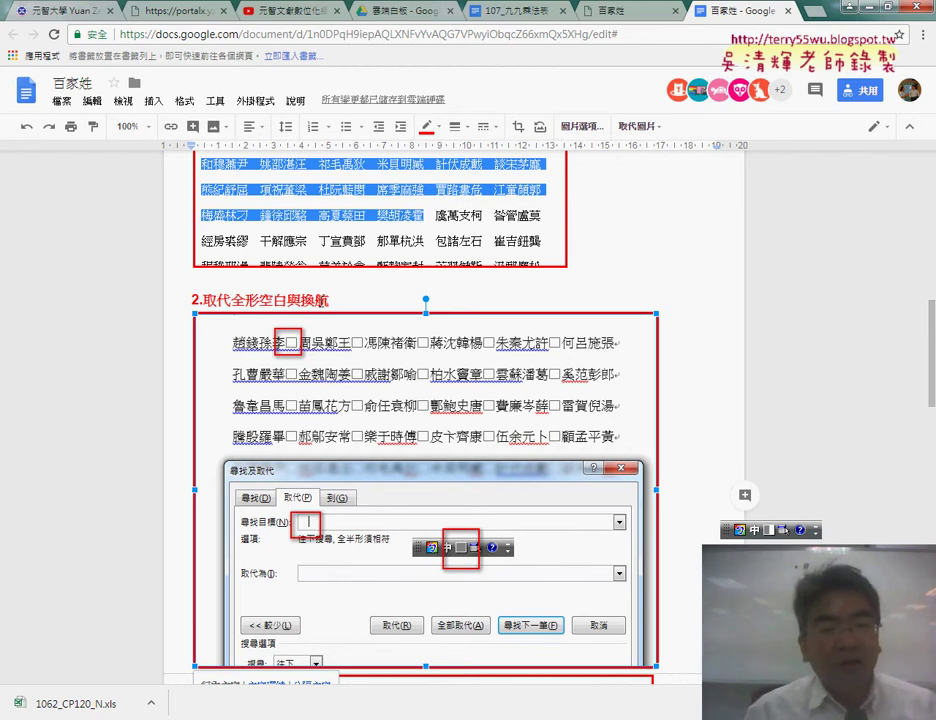
pyautogui.click(322, 300)
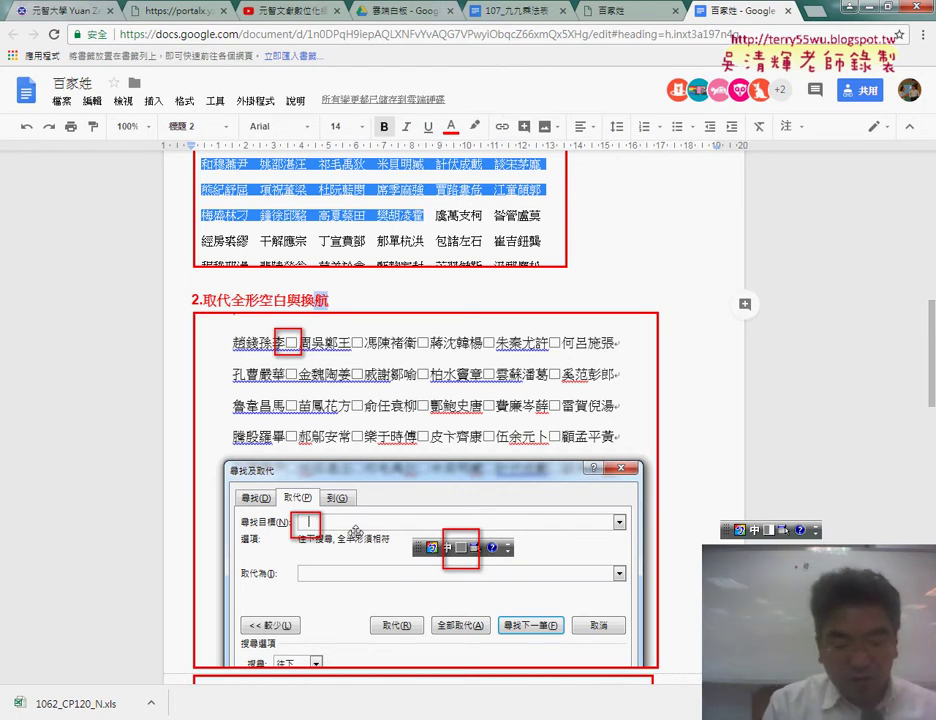
pyautogui.write('h0')
pyautogui.write('2')
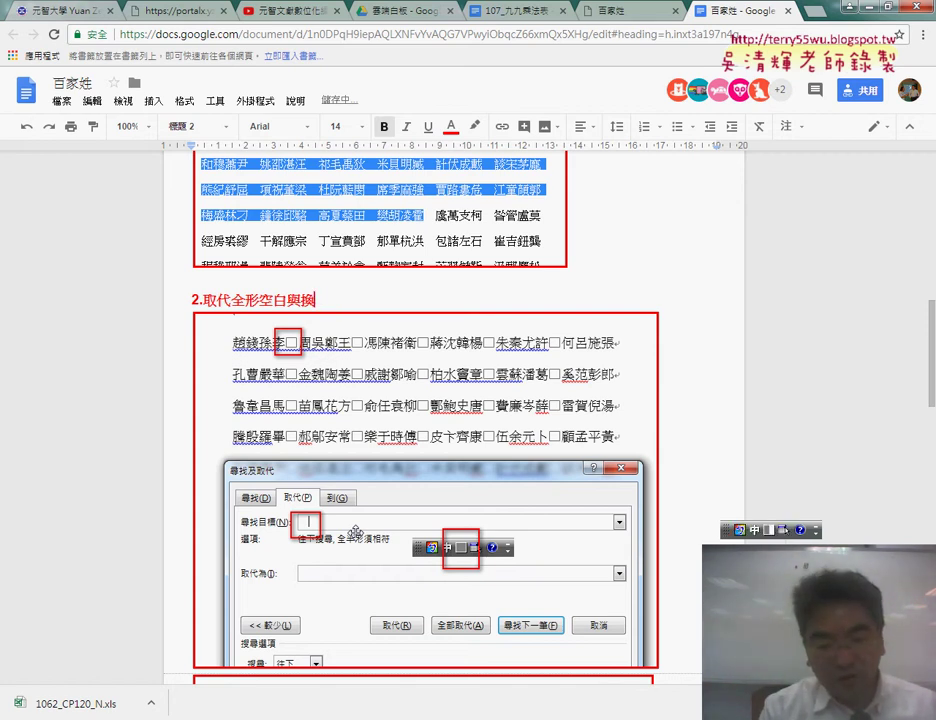
pyautogui.write('行')
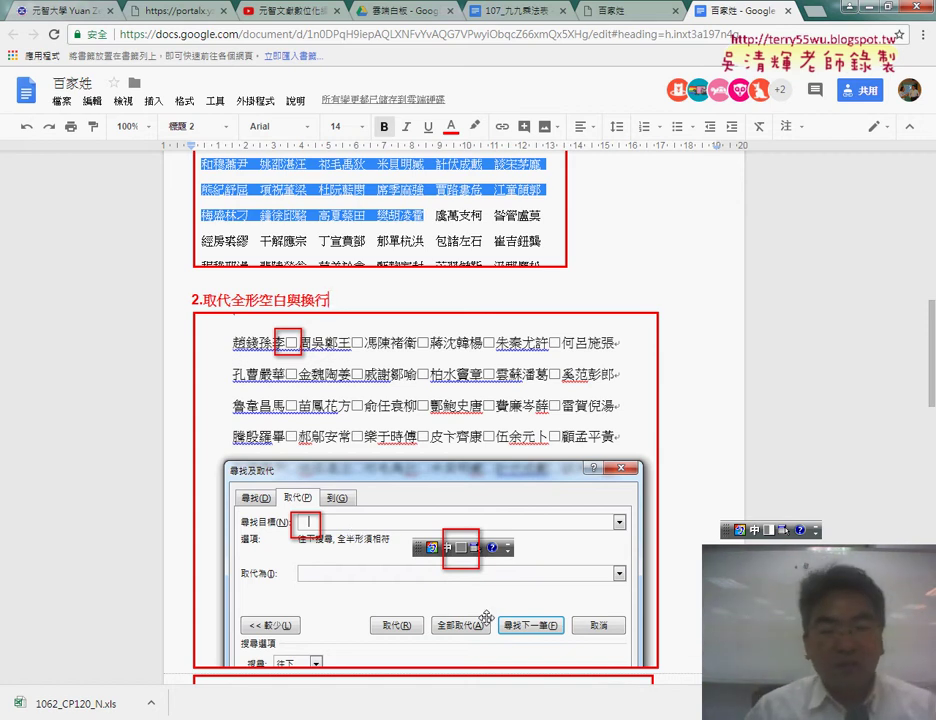
# Step: Scroll through sections 2 and 3 of the guide, then switch to the Excel workbook
pyautogui.scroll(-3, 567, 450)
pyautogui.scroll(-1, 567, 450)
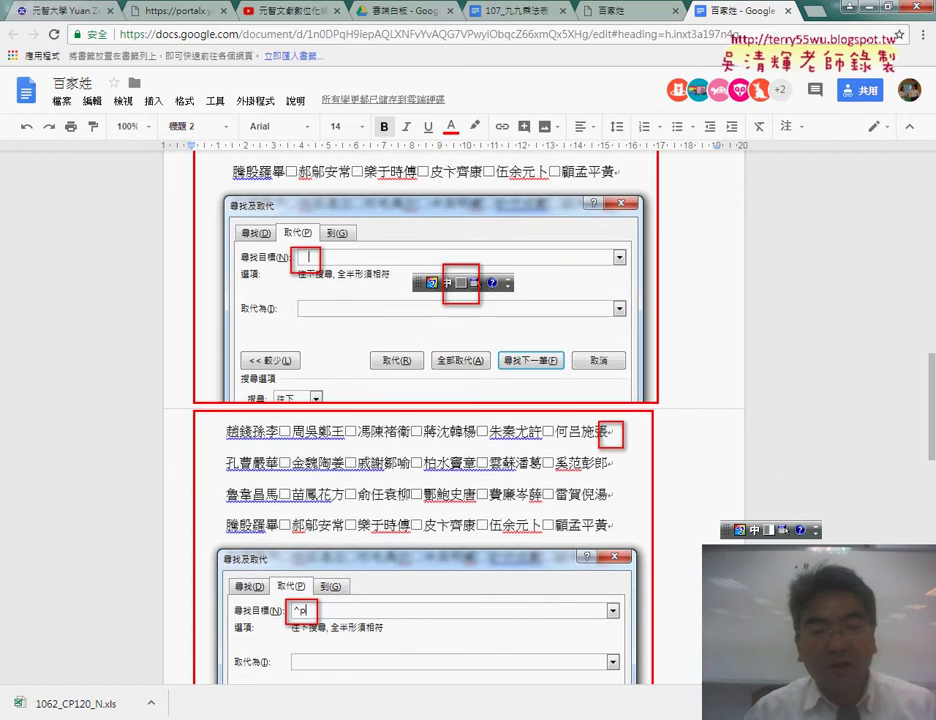
pyautogui.scroll(3, 567, 450)
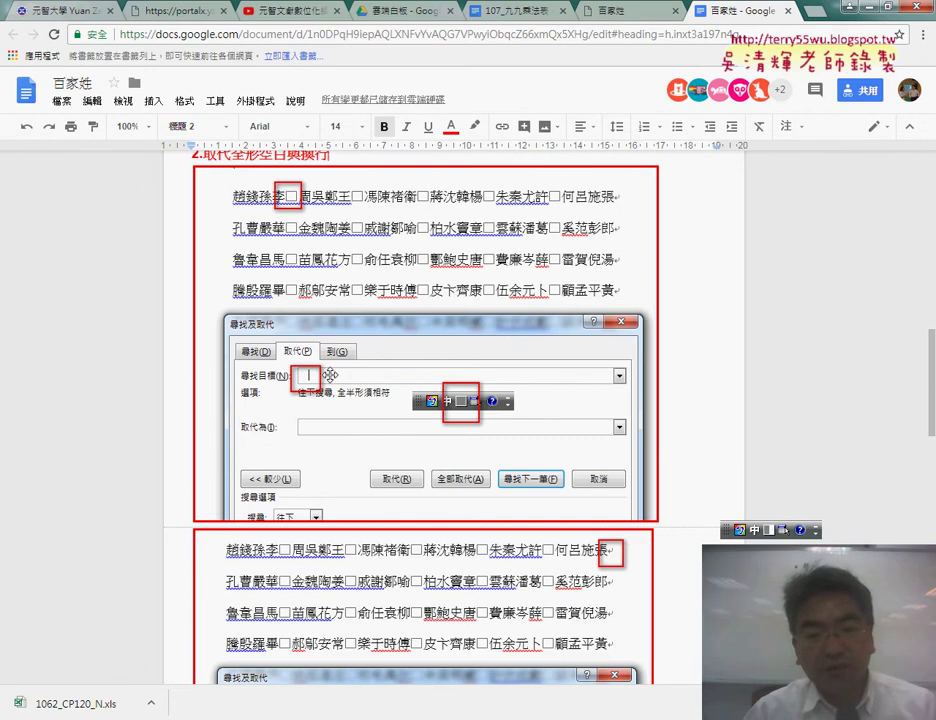
pyautogui.scroll(-2, 453, 432)
pyautogui.scroll(-1, 330, 440)
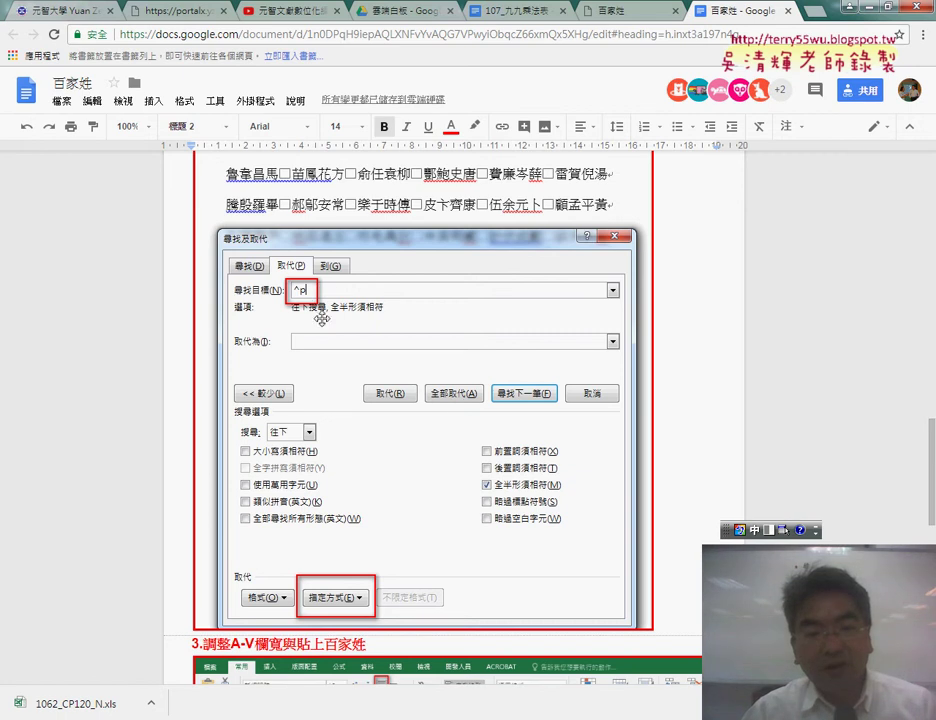
pyautogui.scroll(-2, 345, 305)
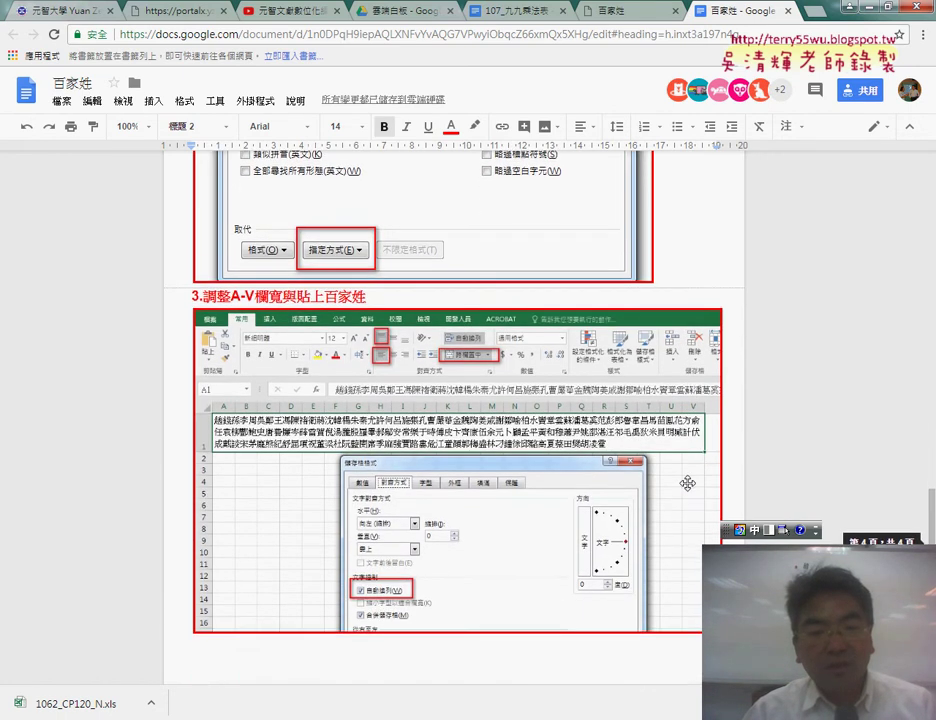
pyautogui.scroll(-1, 226, 240)
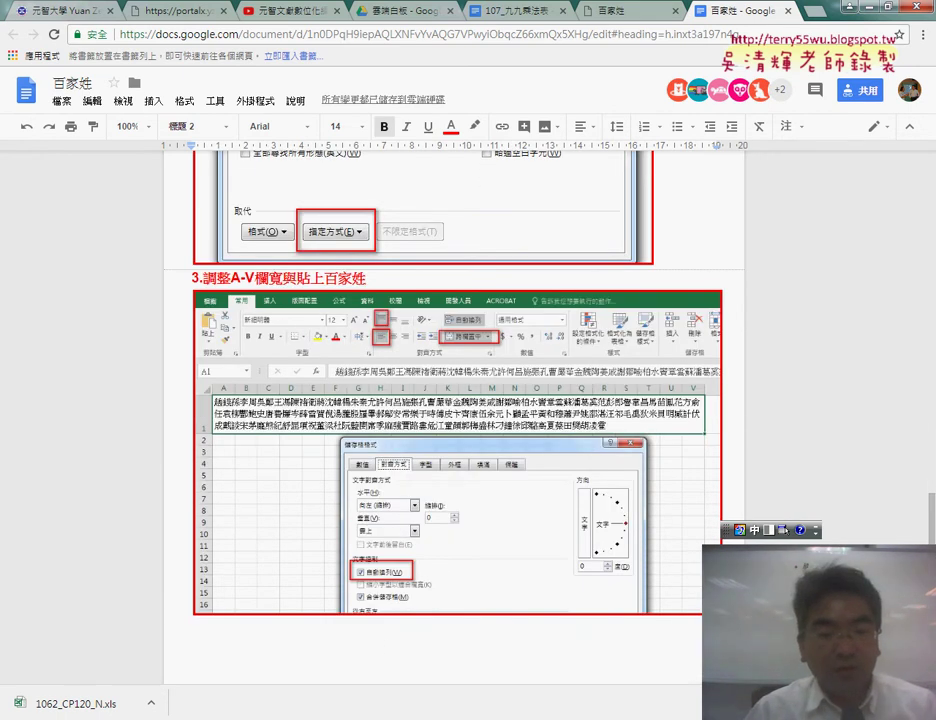
pyautogui.click(296, 655)
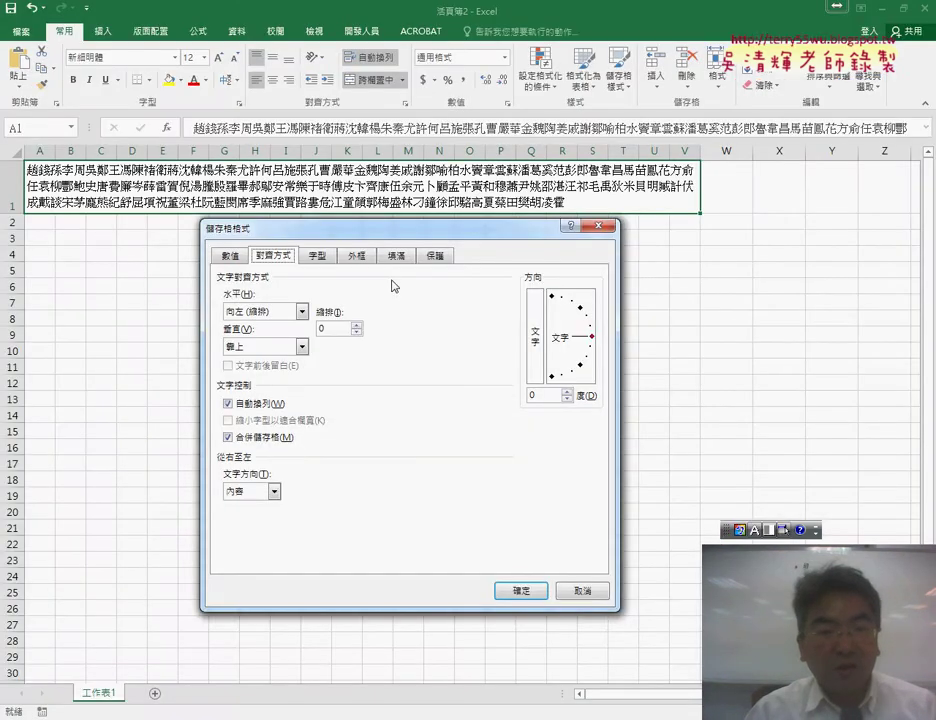
# Step: Confirm the Format Cells settings and try resizing a selection of columns A through V
pyautogui.click(596, 228)
pyautogui.moveTo(40, 150)
pyautogui.mouseDown()
pyautogui.moveTo(449, 178)
pyautogui.moveTo(688, 173)
pyautogui.mouseUp()
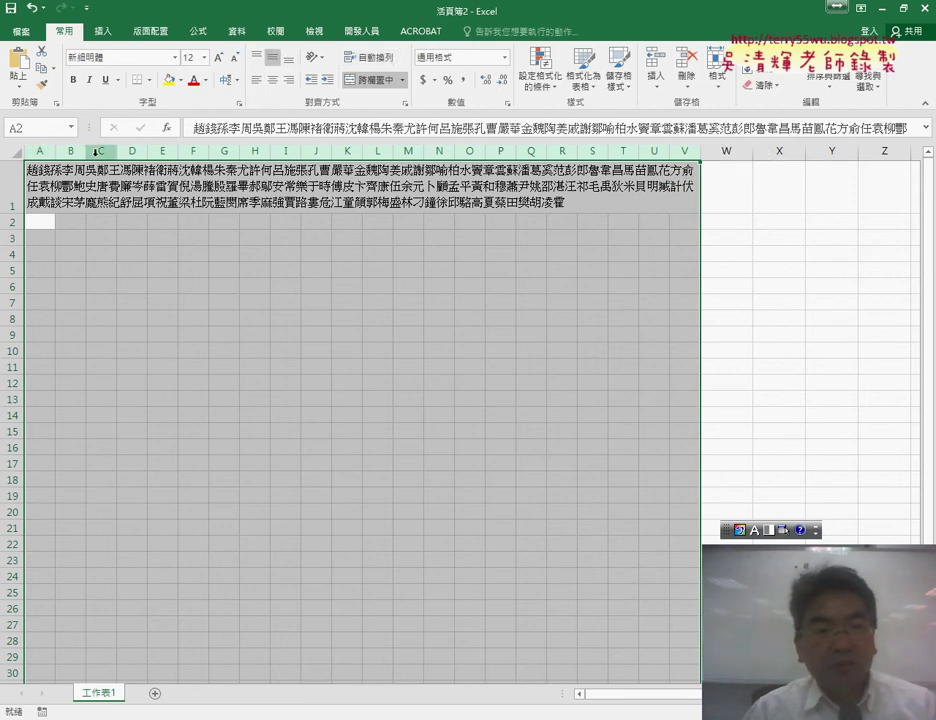
pyautogui.moveTo(55, 151)
pyautogui.mouseDown()
pyautogui.moveTo(95, 153)
pyautogui.moveTo(86, 152)
pyautogui.mouseUp()
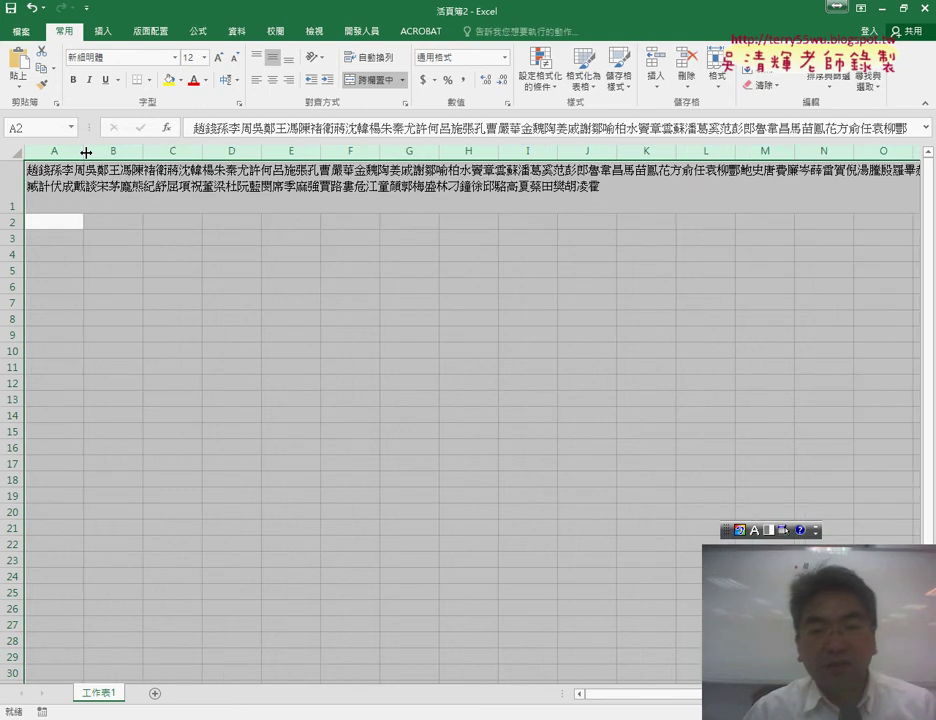
pyautogui.click(175, 286)
pyautogui.click(60, 148)
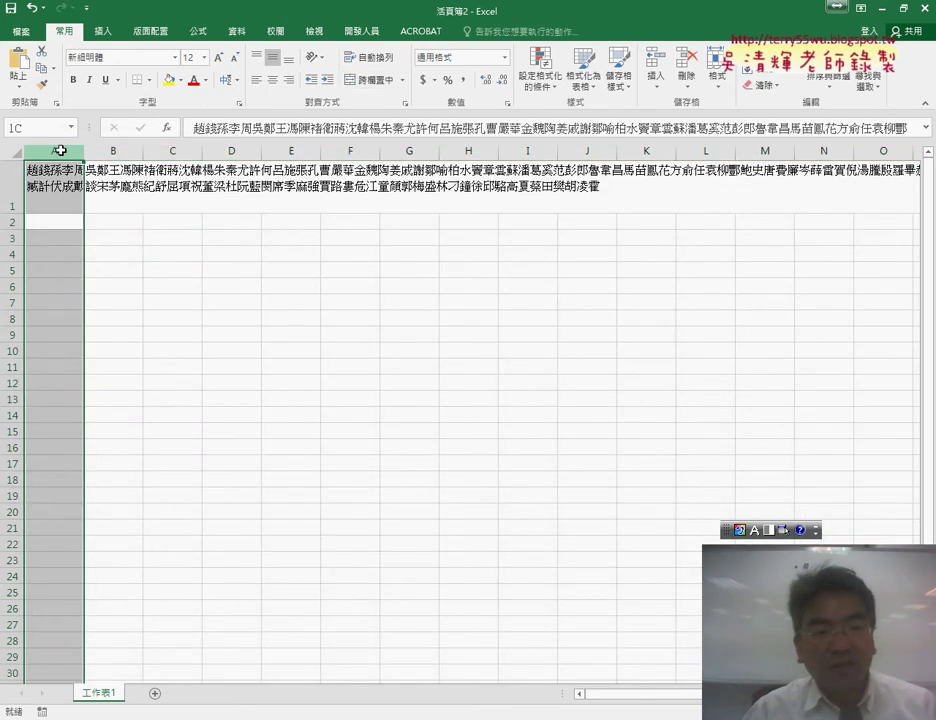
pyautogui.moveTo(52, 150)
pyautogui.mouseDown()
pyautogui.moveTo(932, 165)
pyautogui.moveTo(235, 160)
pyautogui.moveTo(130, 150)
pyautogui.moveTo(786, 198)
pyautogui.moveTo(397, 190)
pyautogui.moveTo(4, 162)
pyautogui.mouseUp()
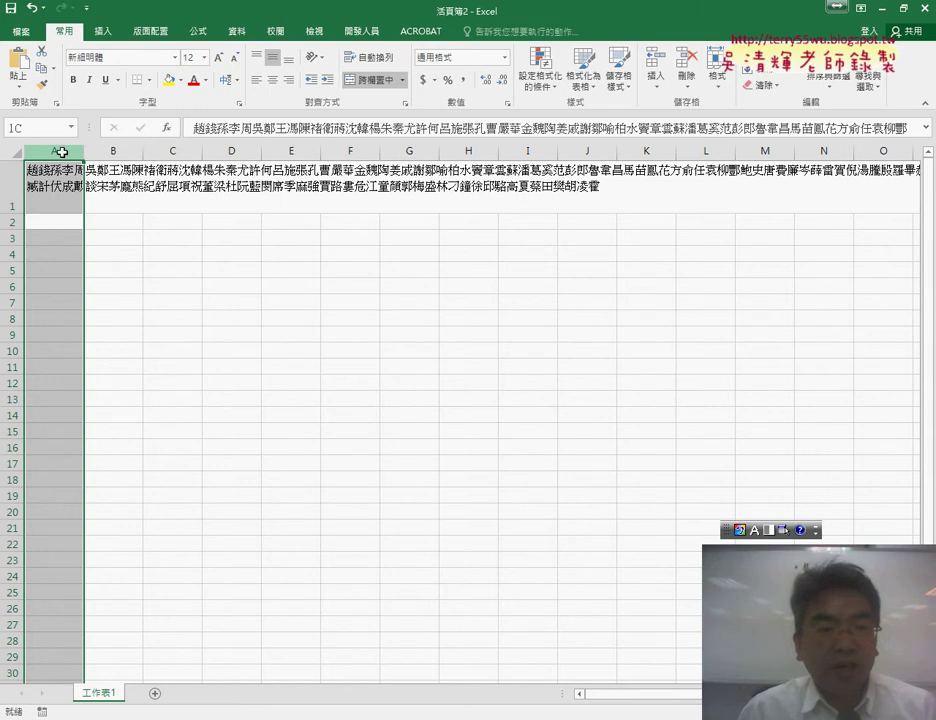
pyautogui.moveTo(638, 695); pyautogui.dragTo(745, 703)
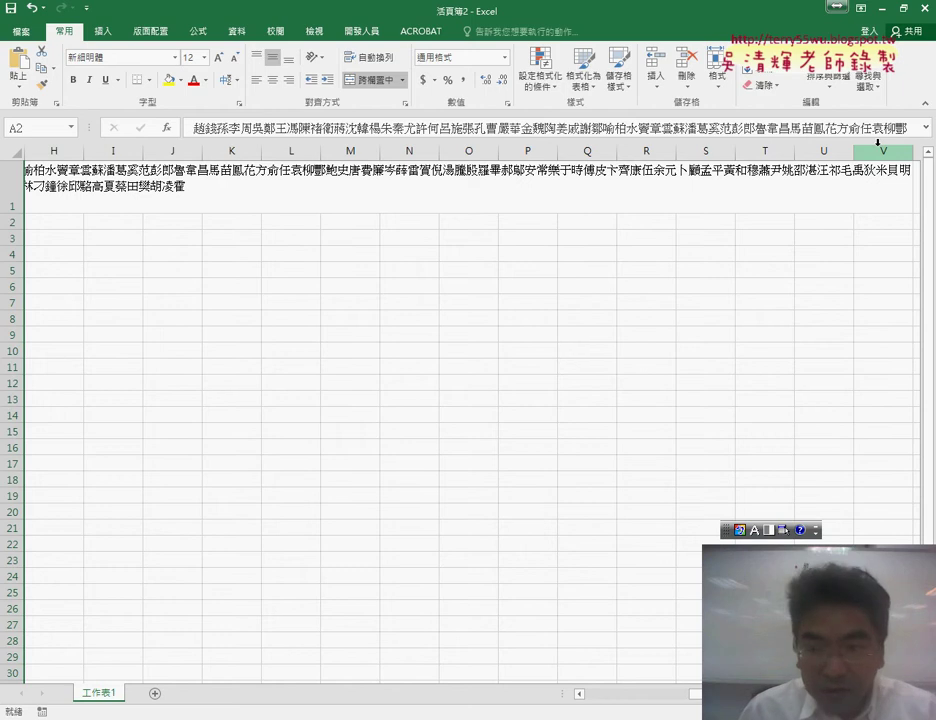
# Step: Select the whole sheet and narrow every column to about 5.63 width
pyautogui.hotkey('ctrl', 'a')
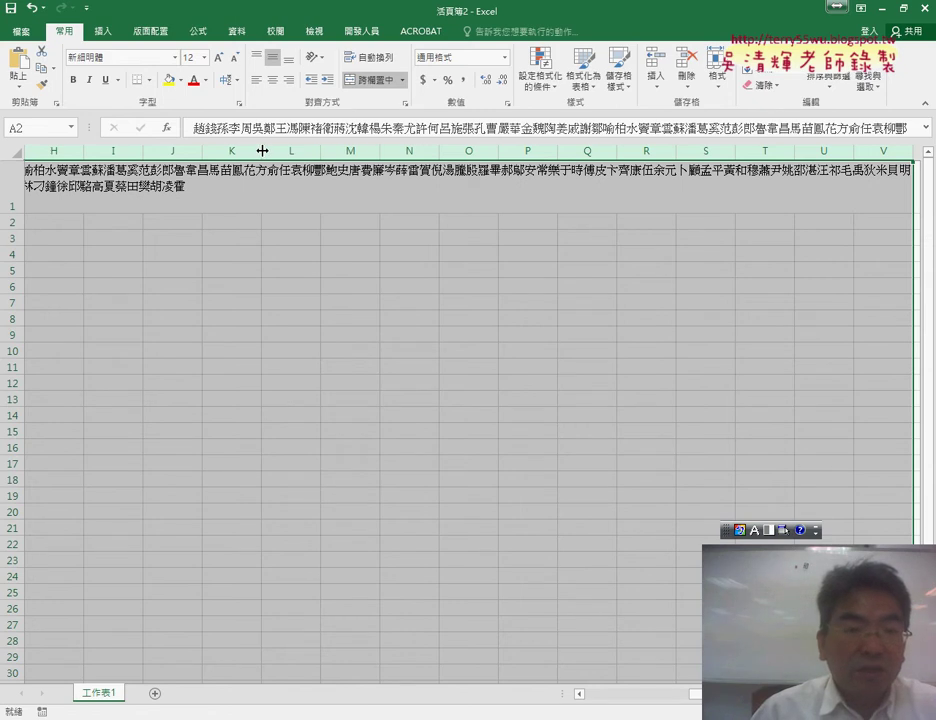
pyautogui.moveTo(261, 151); pyautogui.dragTo(239, 152)
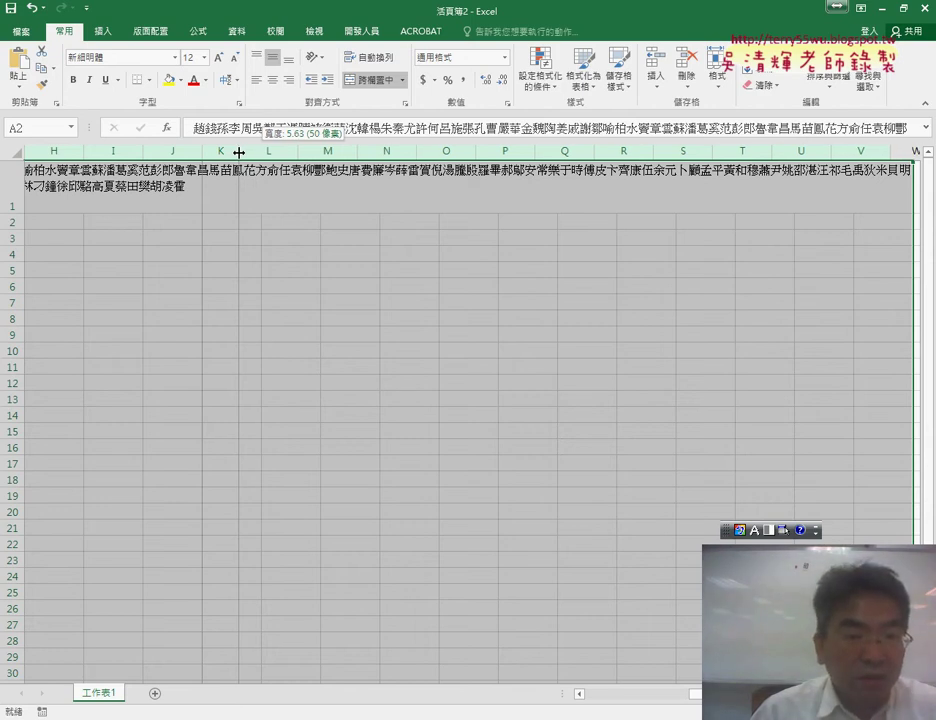
pyautogui.moveTo(239, 152); pyautogui.dragTo(239, 152)
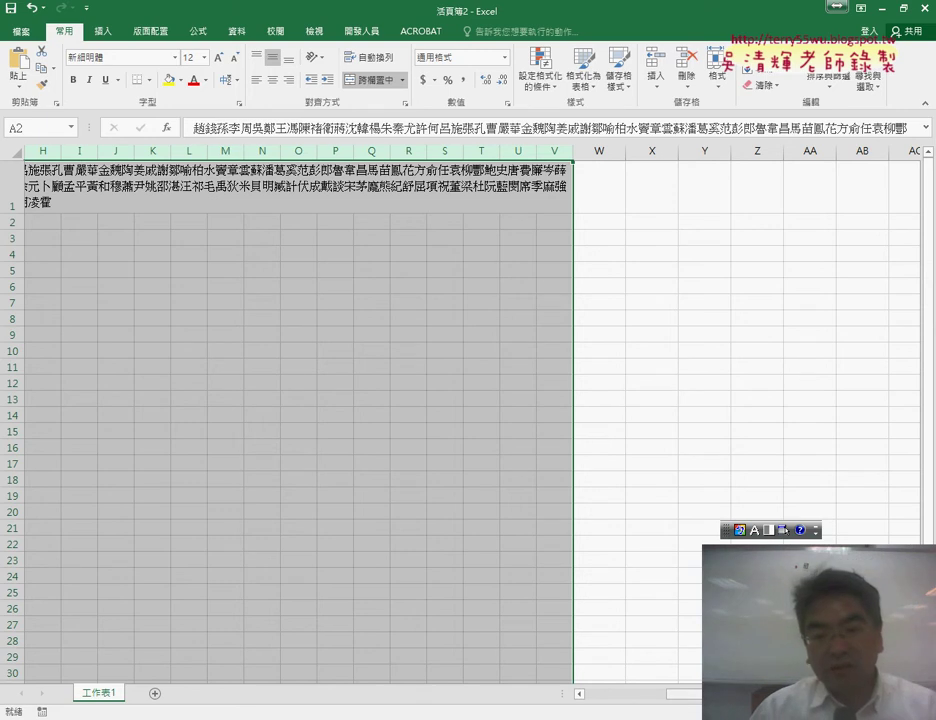
pyautogui.click(604, 694)
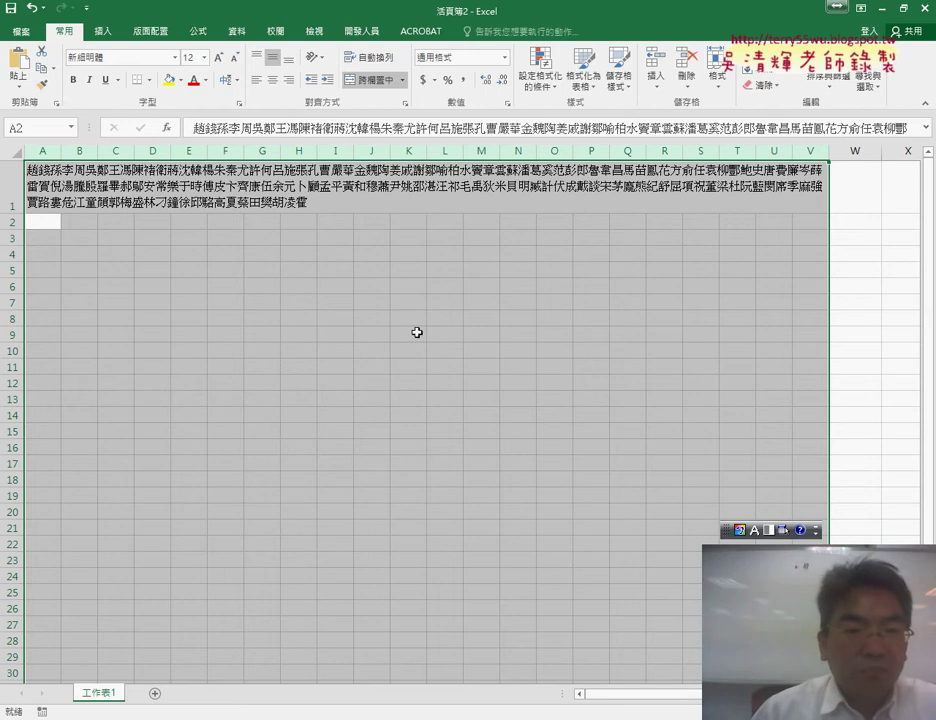
# Step: Cut the old surname text out of merged cell A1 and cancel a mismatched paste
pyautogui.click(190, 197)
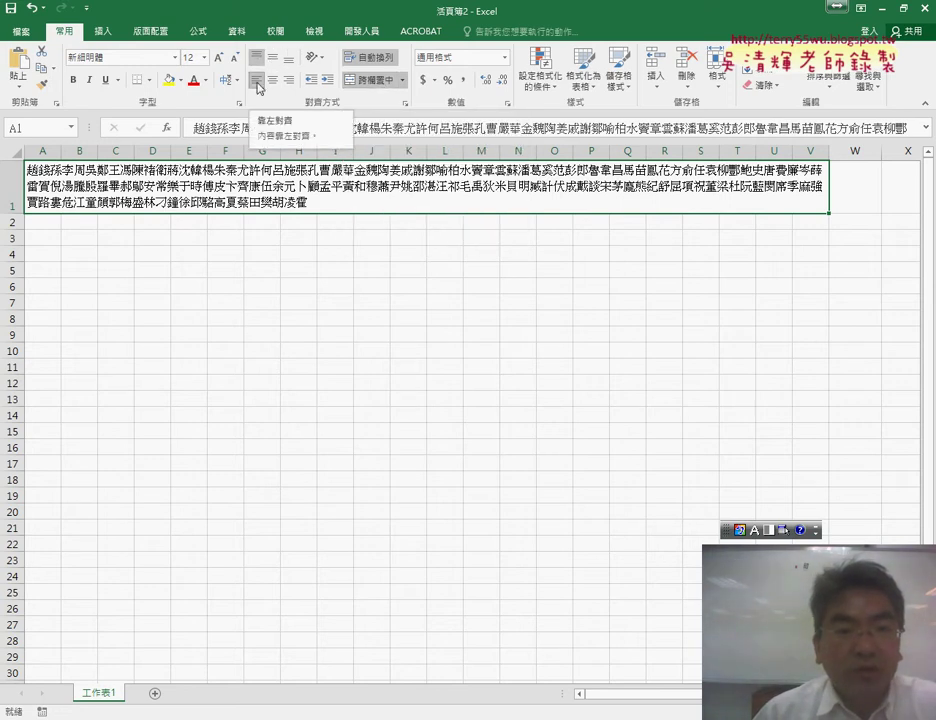
pyautogui.doubleClick(403, 203)
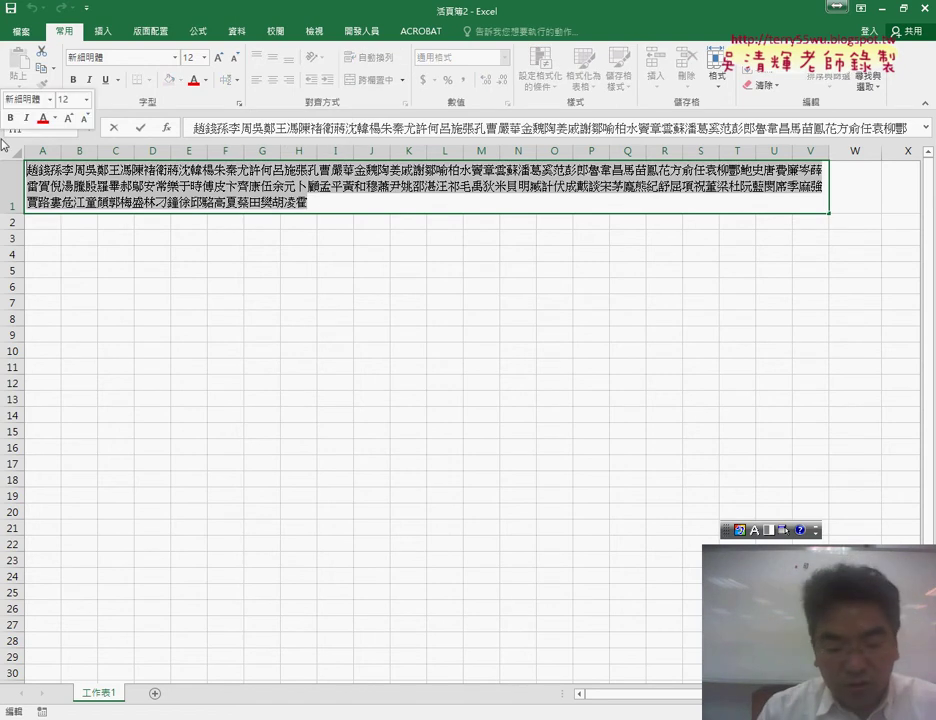
pyautogui.hotkey('ctrl', 'shift', 'Home')
pyautogui.hotkey('ctrl', 'x')
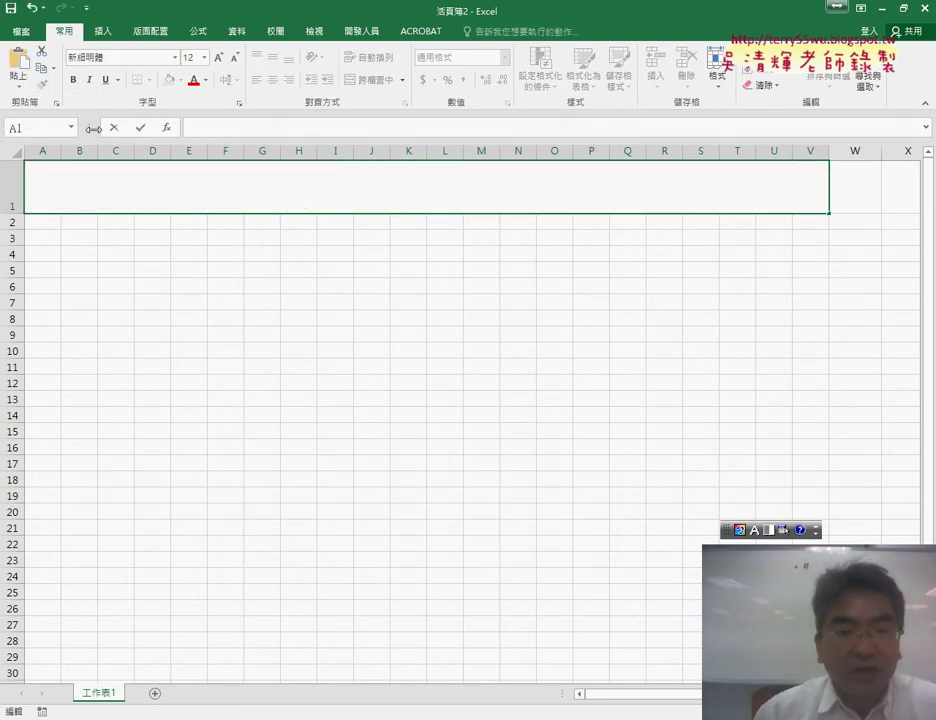
pyautogui.click(377, 425)
pyautogui.click(339, 195)
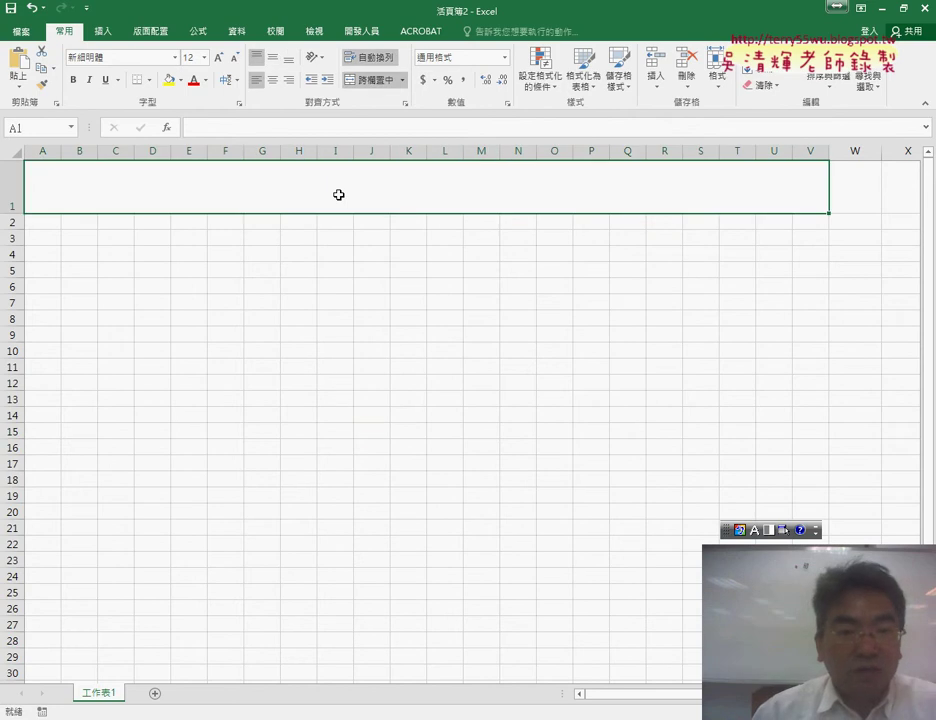
pyautogui.hotkey('ctrl', 'v')
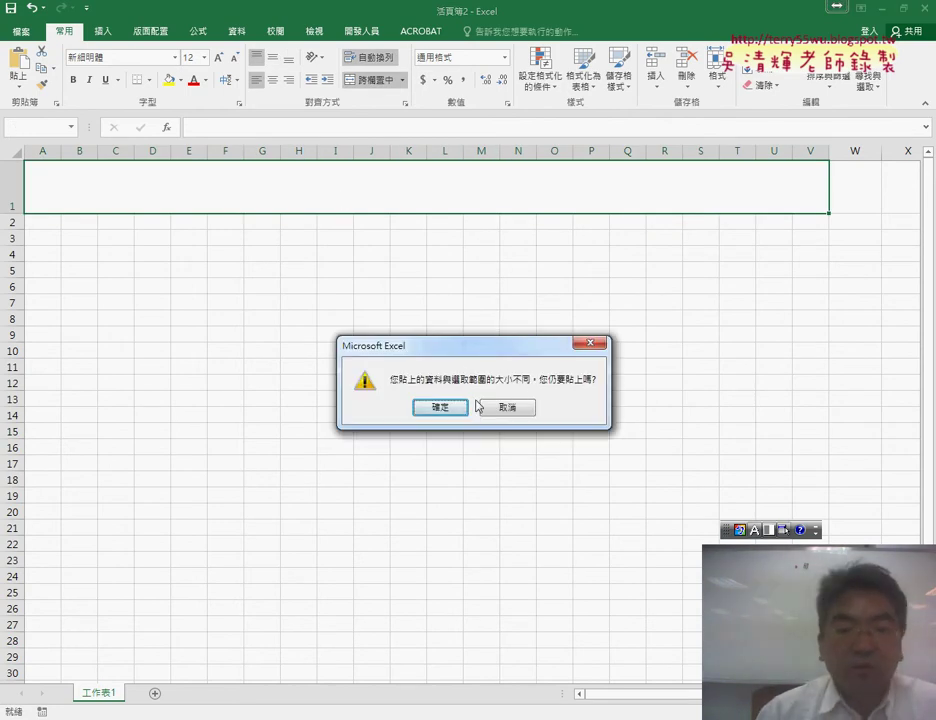
pyautogui.click(509, 412)
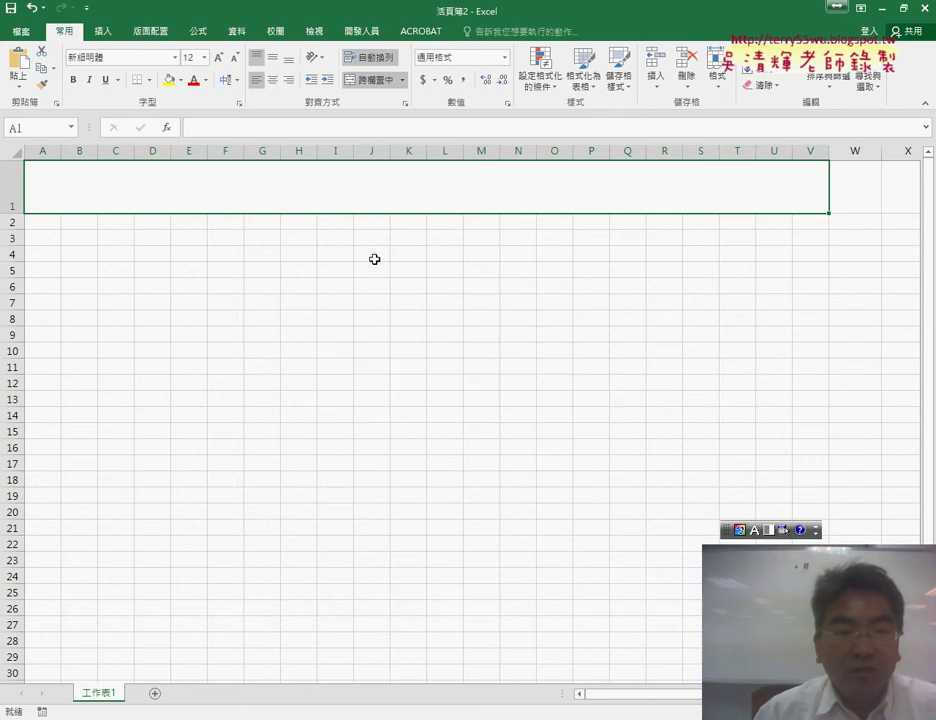
# Step: Paste the surname list into A1 in edit mode and commit it
pyautogui.click(228, 126)
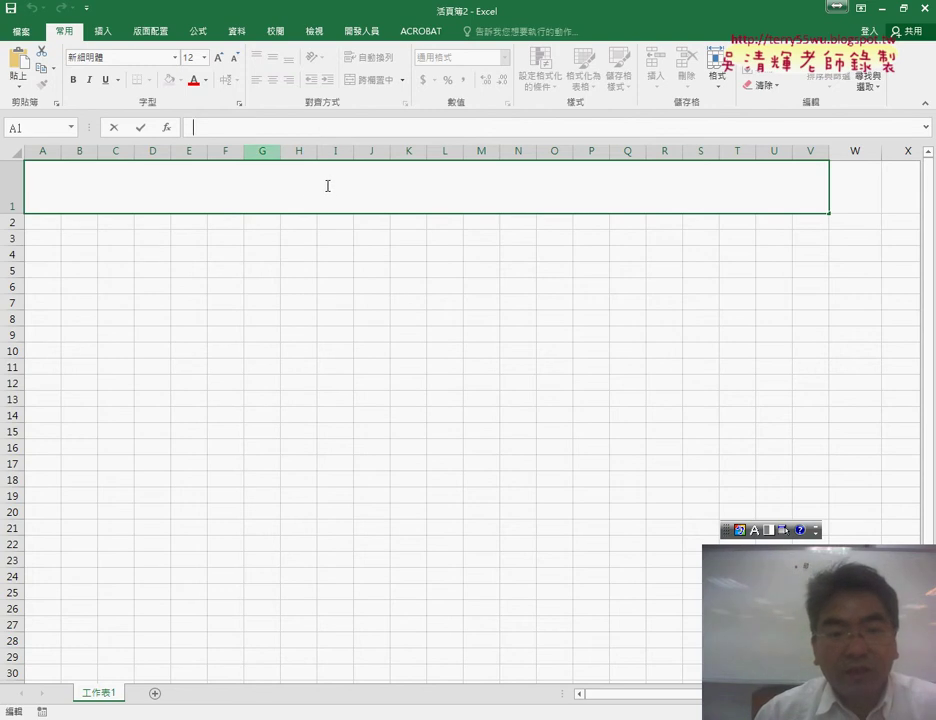
pyautogui.click(406, 318)
pyautogui.click(365, 185)
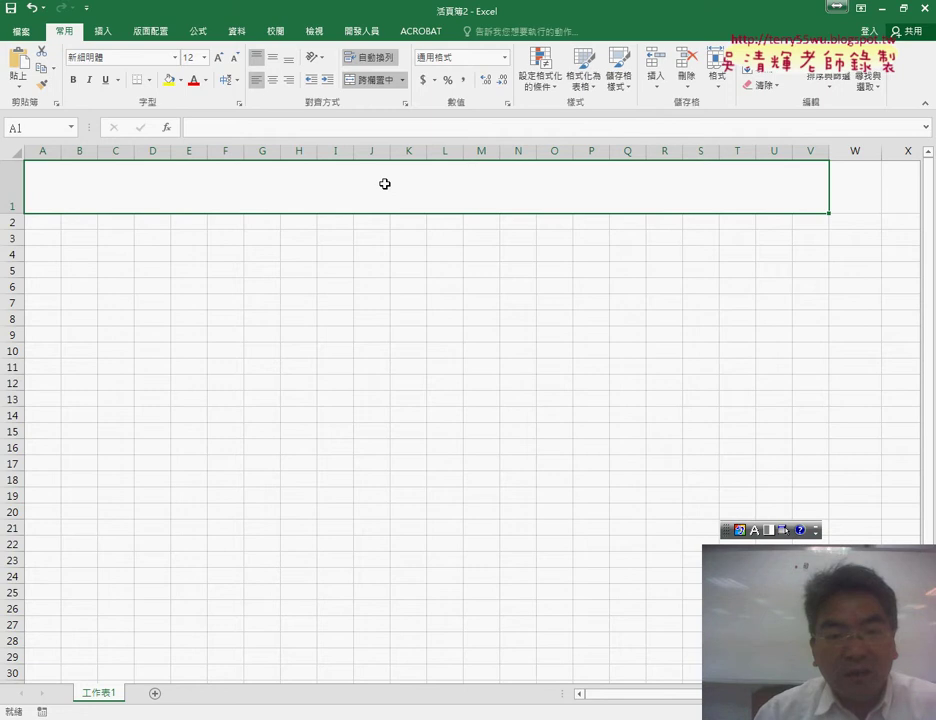
pyautogui.doubleClick(385, 184)
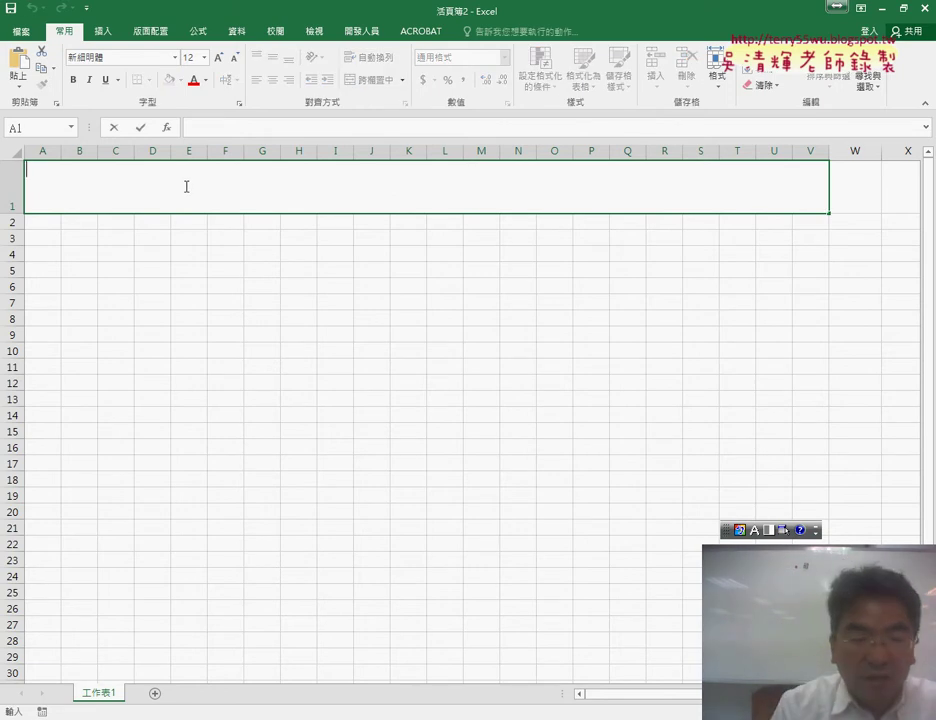
pyautogui.hotkey('ctrl', 'v')
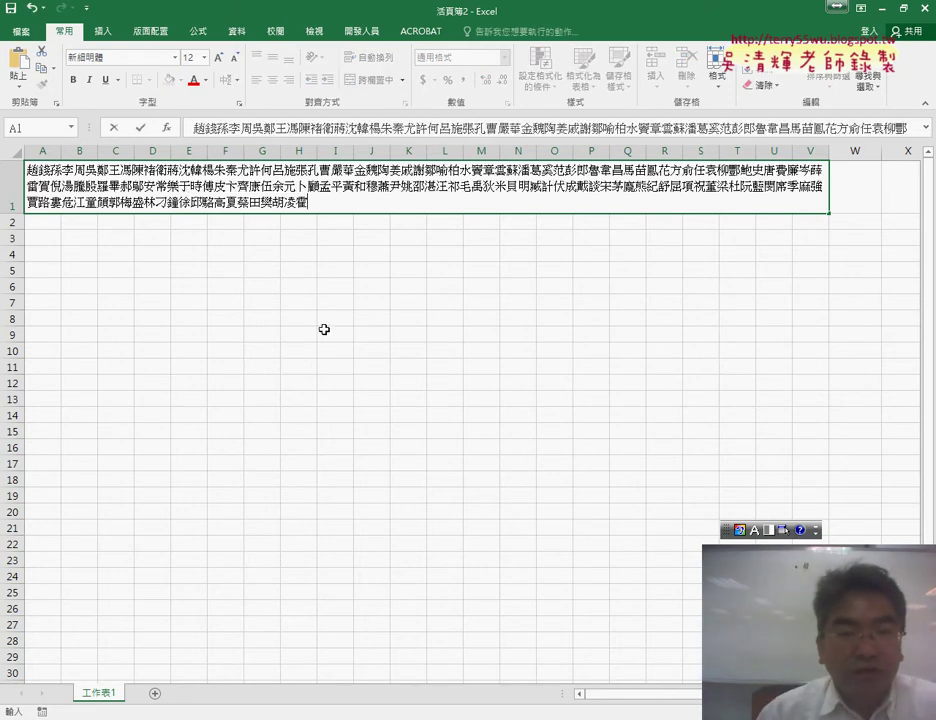
pyautogui.click(285, 330)
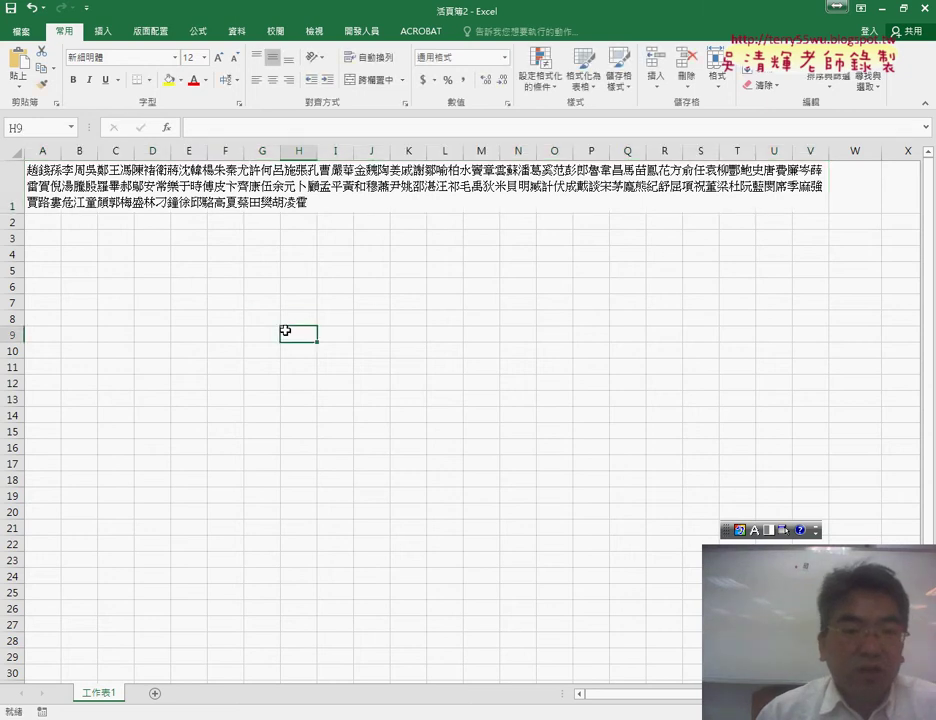
pyautogui.click(330, 190)
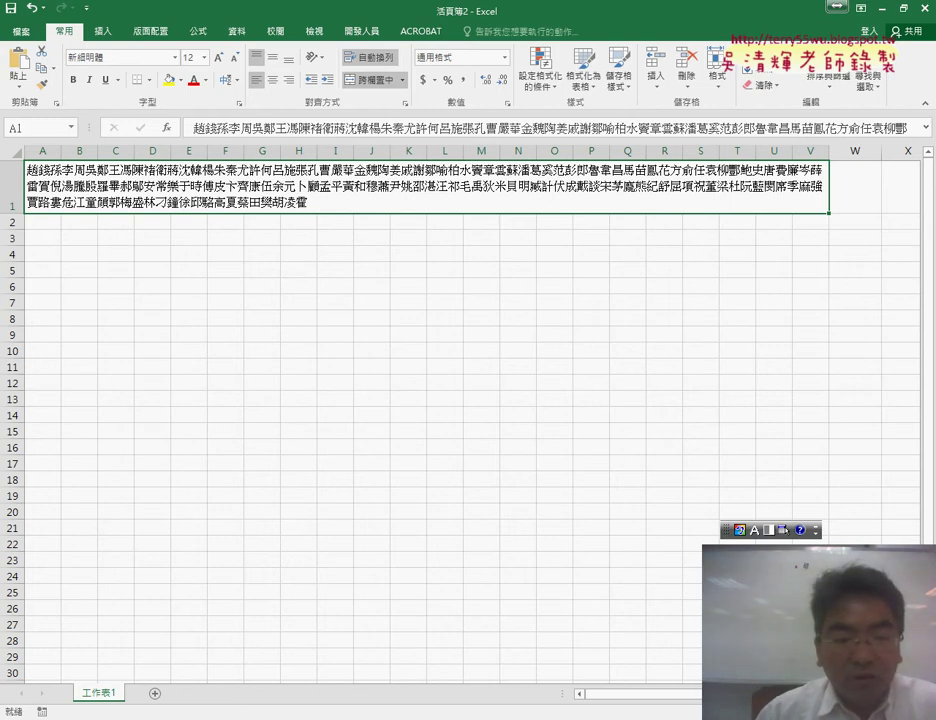
pyautogui.click(125, 640)
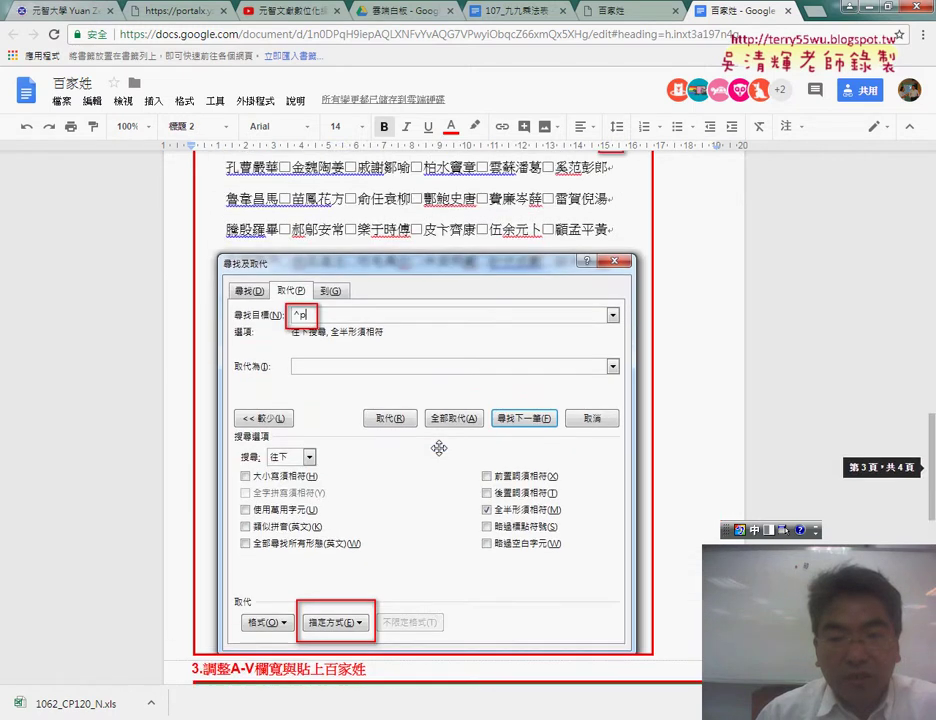
pyautogui.scroll(6, 438, 448)
pyautogui.scroll(4, 438, 400)
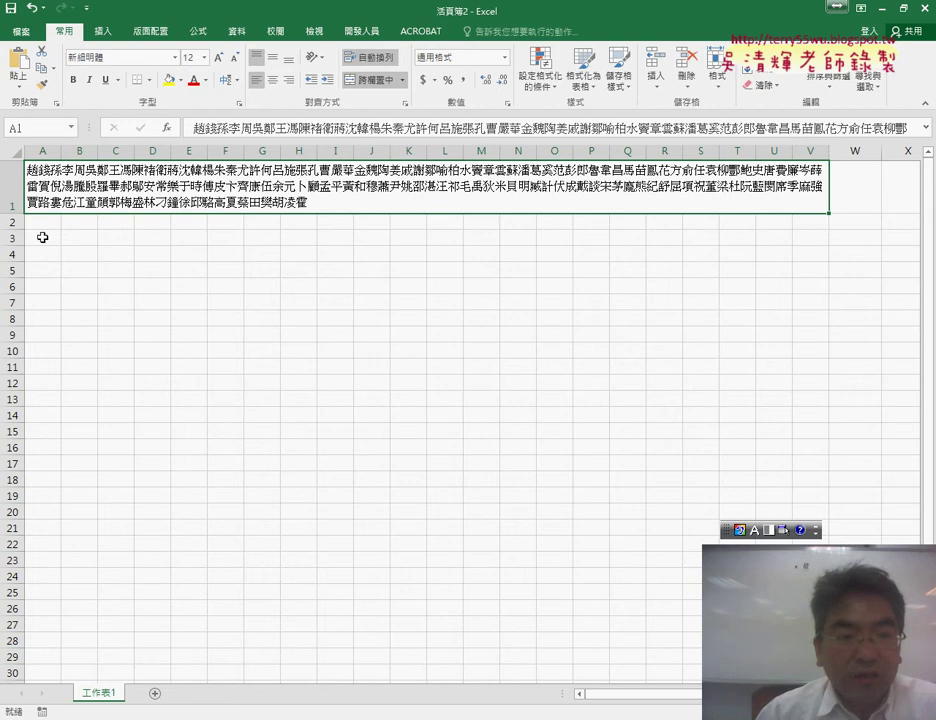
# Step: Number row 3 from 1 to 20 starting at B3, deleting the extra 21 in V3
pyautogui.click(80, 237)
pyautogui.write('1')
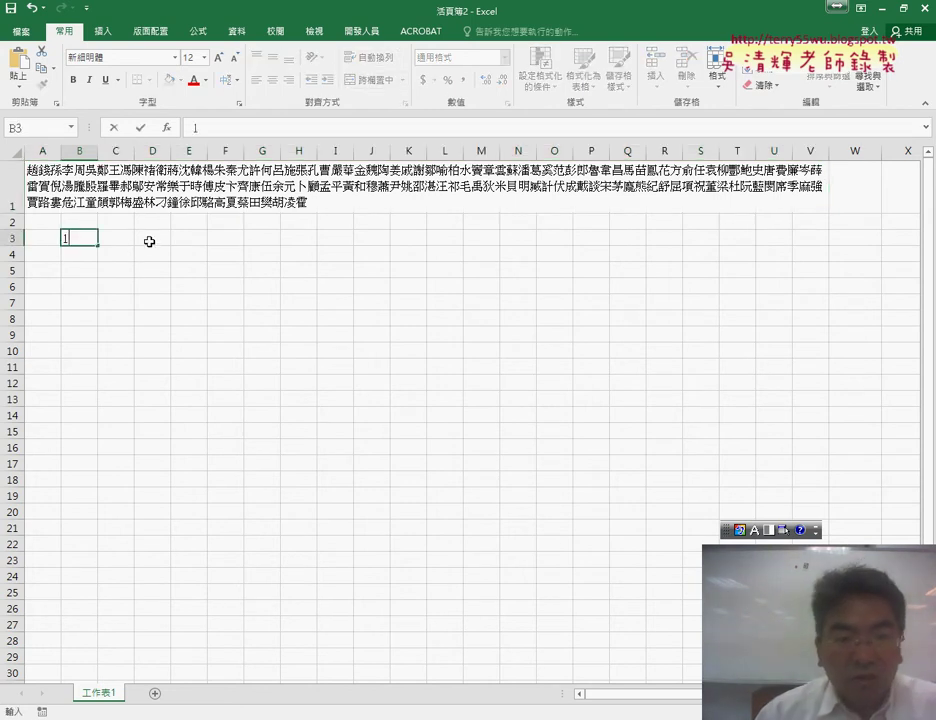
pyautogui.moveTo(98, 244); pyautogui.dragTo(823, 241)
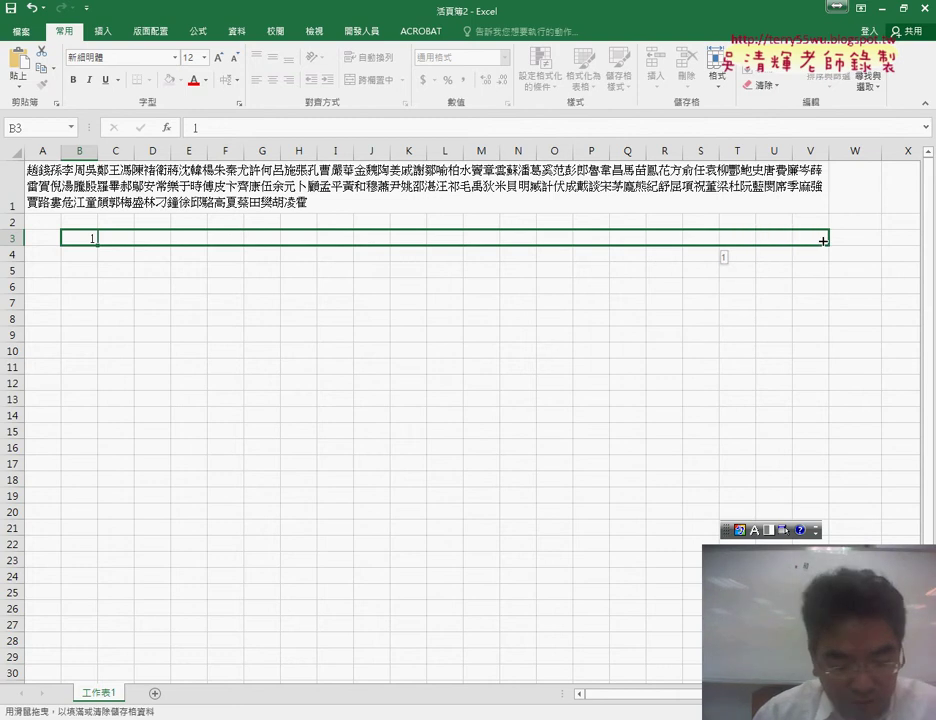
pyautogui.moveTo(823, 241); pyautogui.dragTo(825, 243)
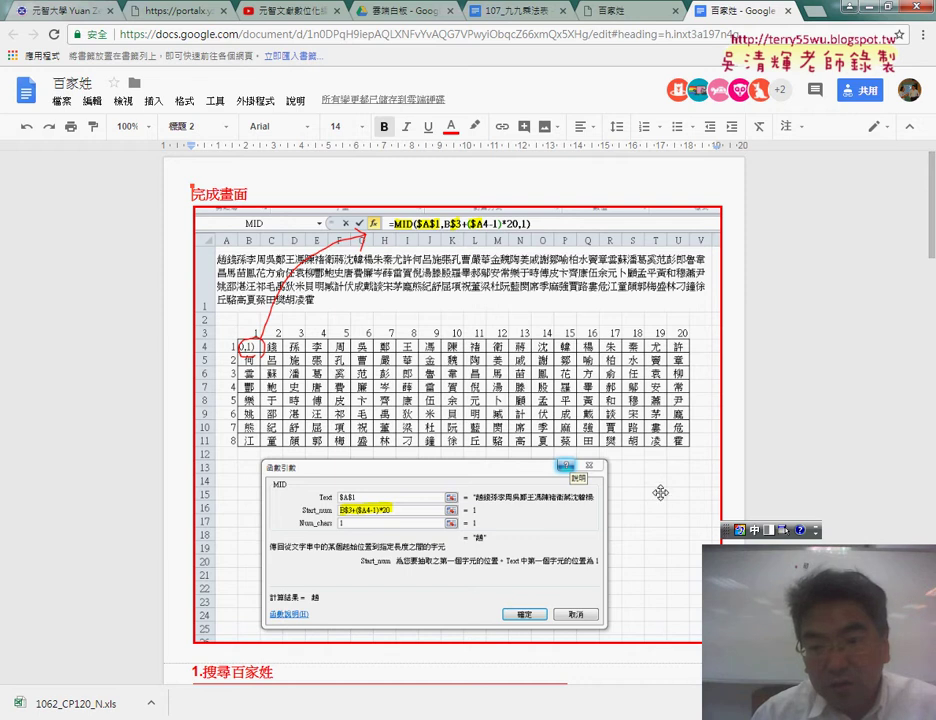
pyautogui.click(848, 11)
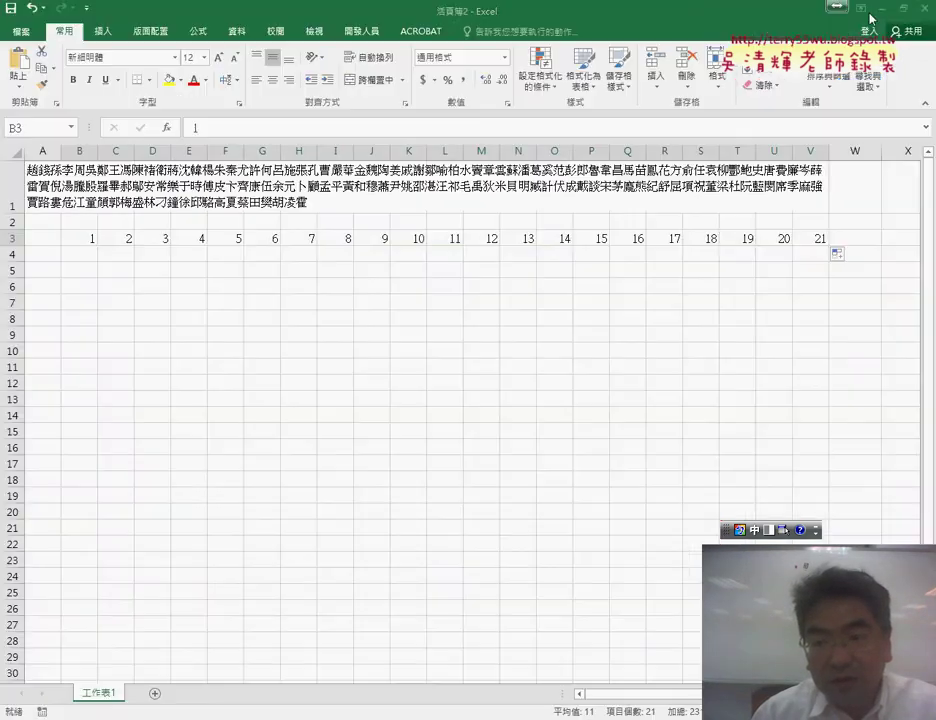
pyautogui.click(820, 238)
pyautogui.press('Delete')
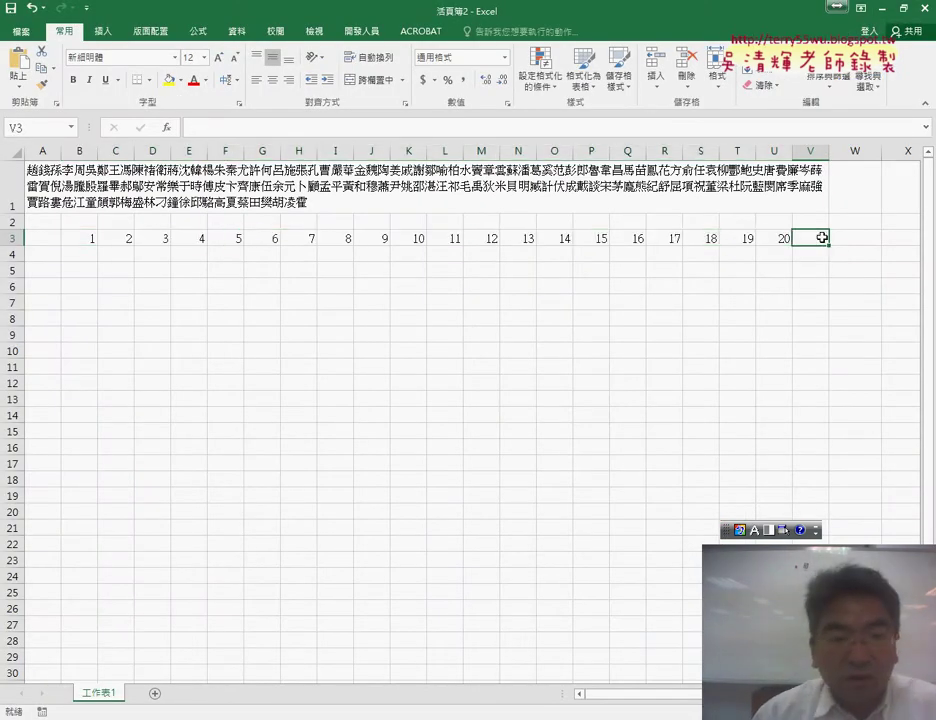
# Step: Number A4:A11 from 1 to 8 and select the grid B4:U11
pyautogui.click(44, 254)
pyautogui.write('1')
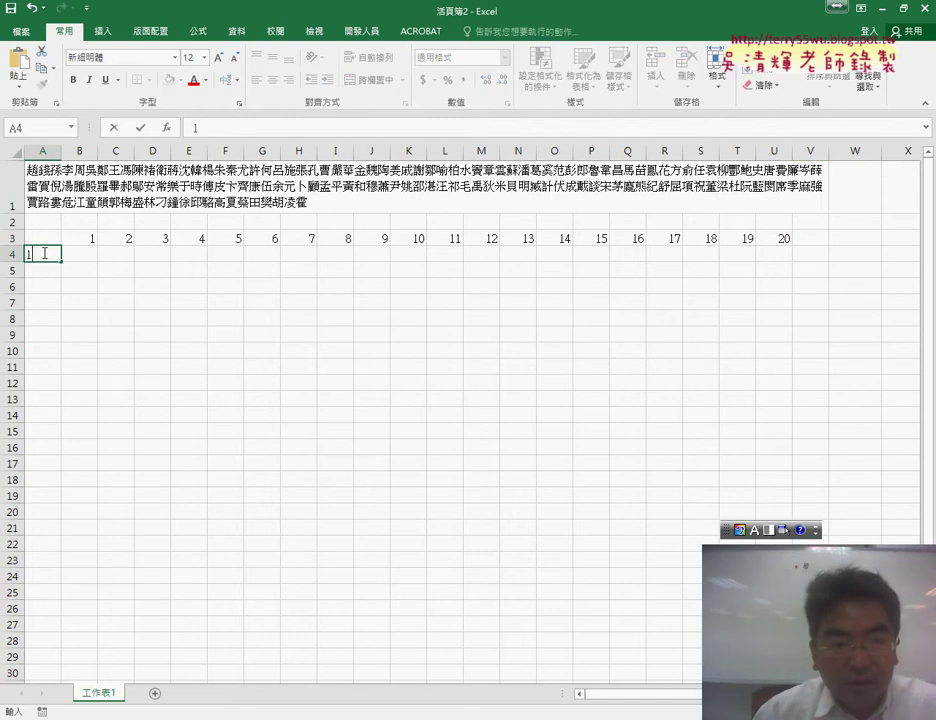
pyautogui.moveTo(61, 262)
pyautogui.mouseDown()
pyautogui.moveTo(69, 353)
pyautogui.moveTo(55, 372)
pyautogui.mouseUp()
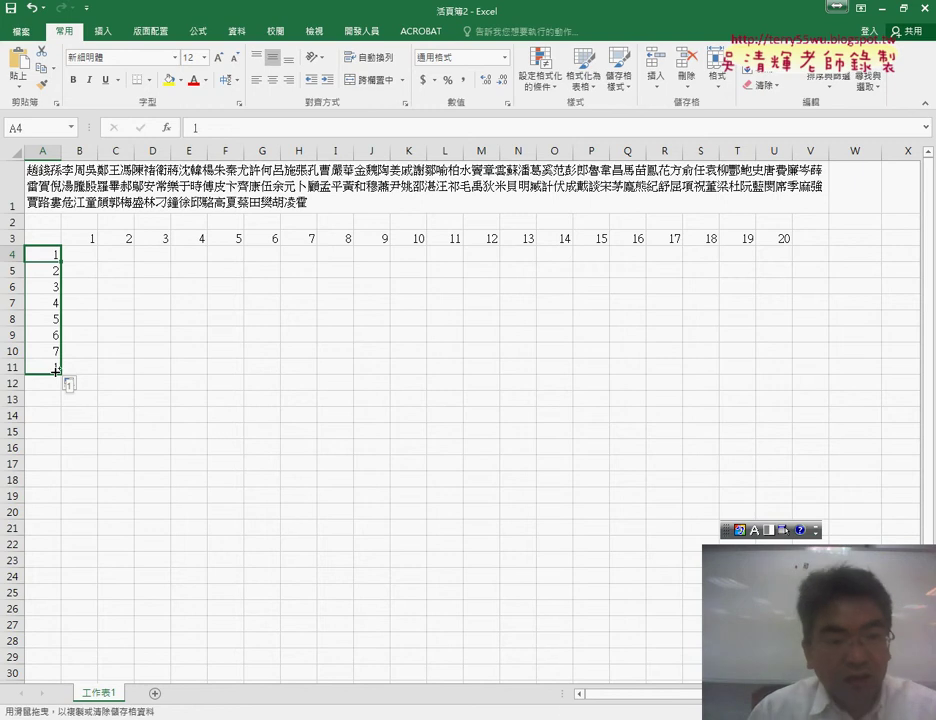
pyautogui.moveTo(55, 372); pyautogui.dragTo(57, 372)
pyautogui.moveTo(87, 257); pyautogui.dragTo(777, 364)
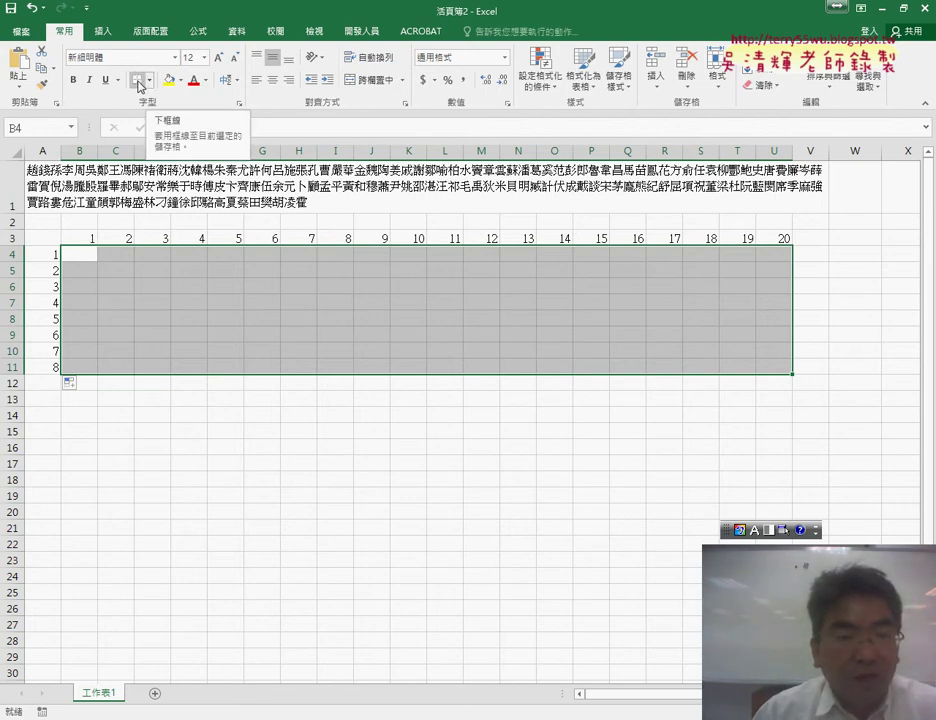
# Step: Apply All Borders to the 8-by-20 grid B4:U11 and deselect it to check
pyautogui.click(148, 80)
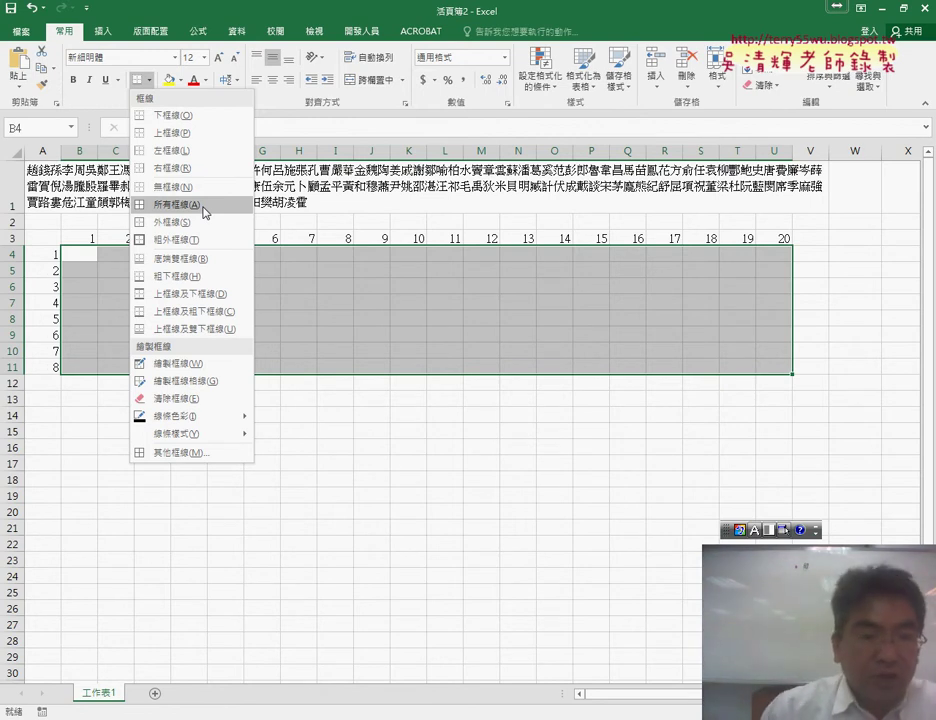
pyautogui.moveTo(138, 71); pyautogui.dragTo(143, 78)
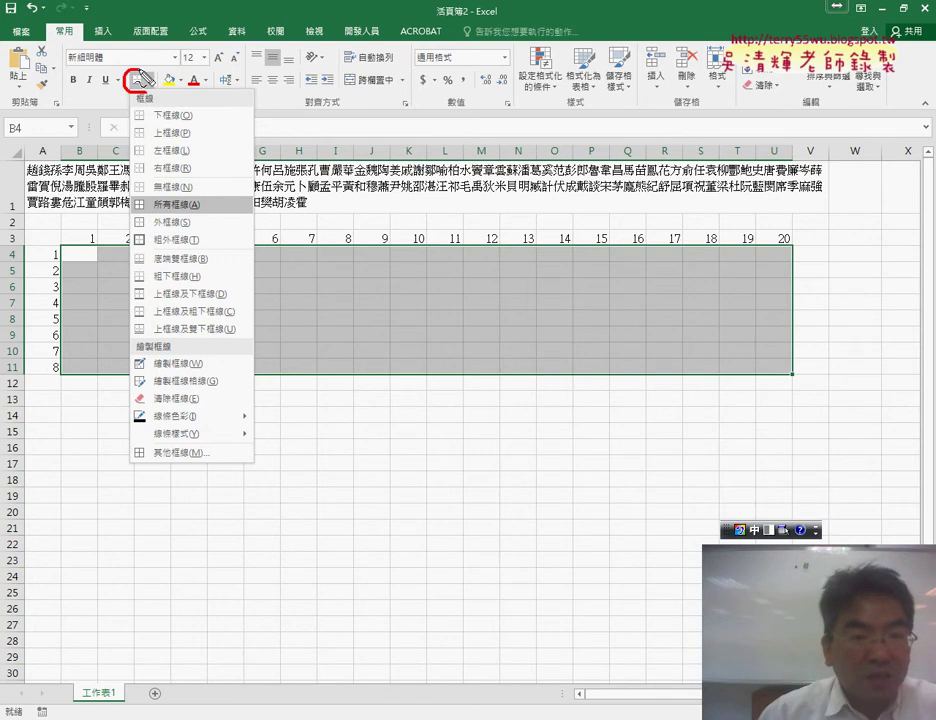
pyautogui.moveTo(170, 215); pyautogui.dragTo(186, 214)
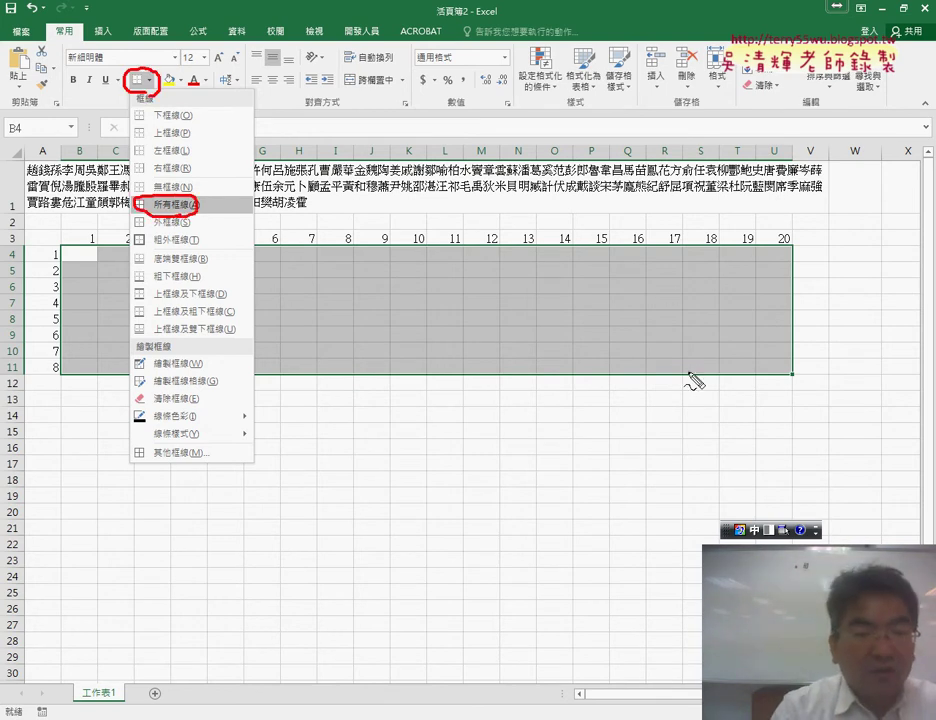
pyautogui.press('Escape')
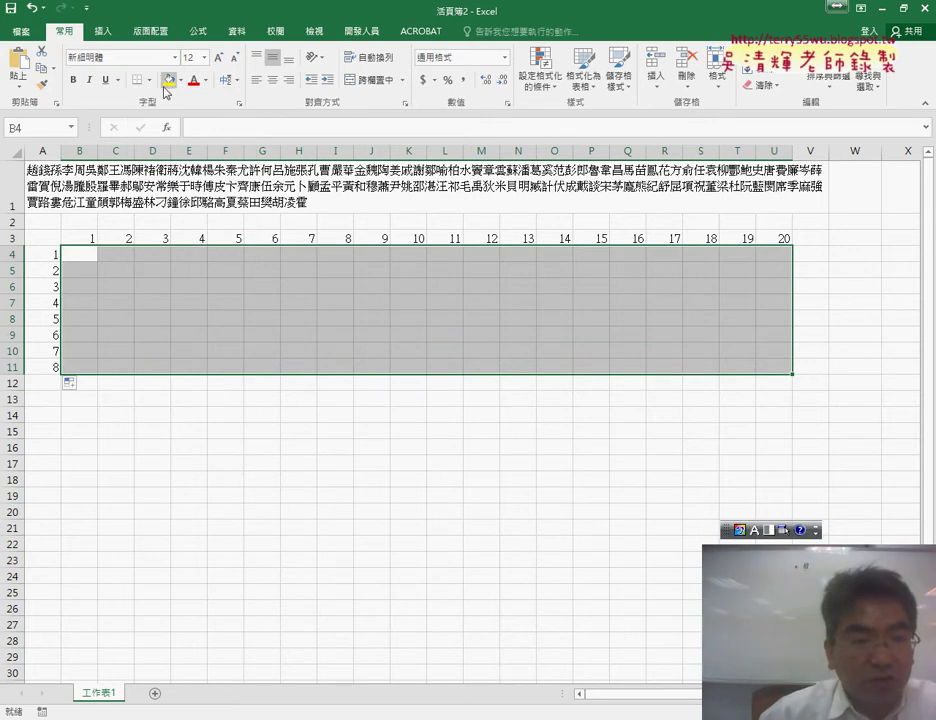
pyautogui.click(149, 80)
pyautogui.press('Escape')
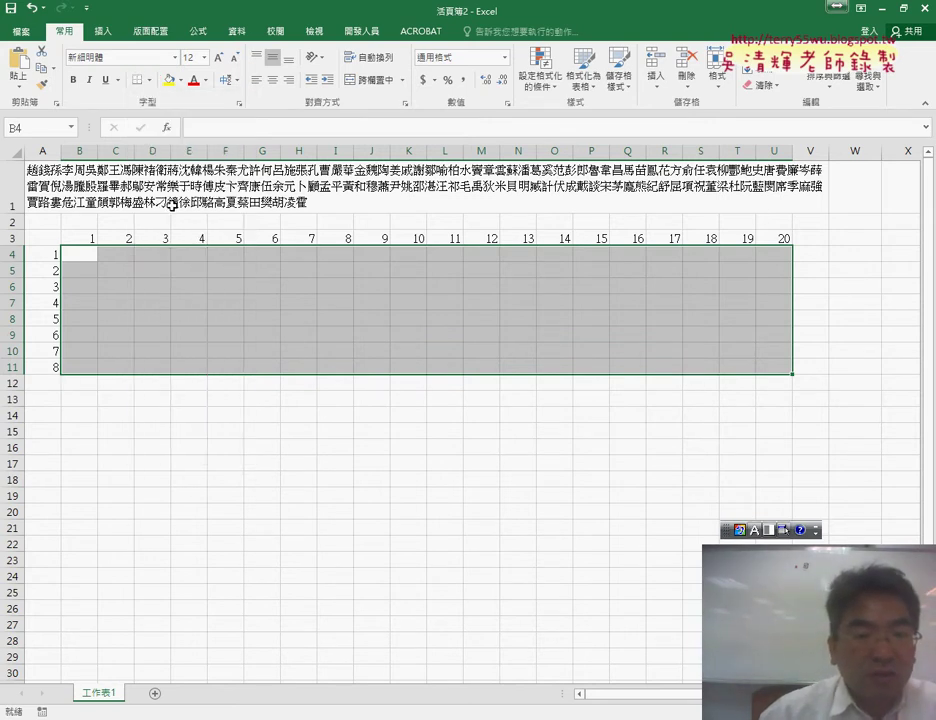
pyautogui.click(412, 496)
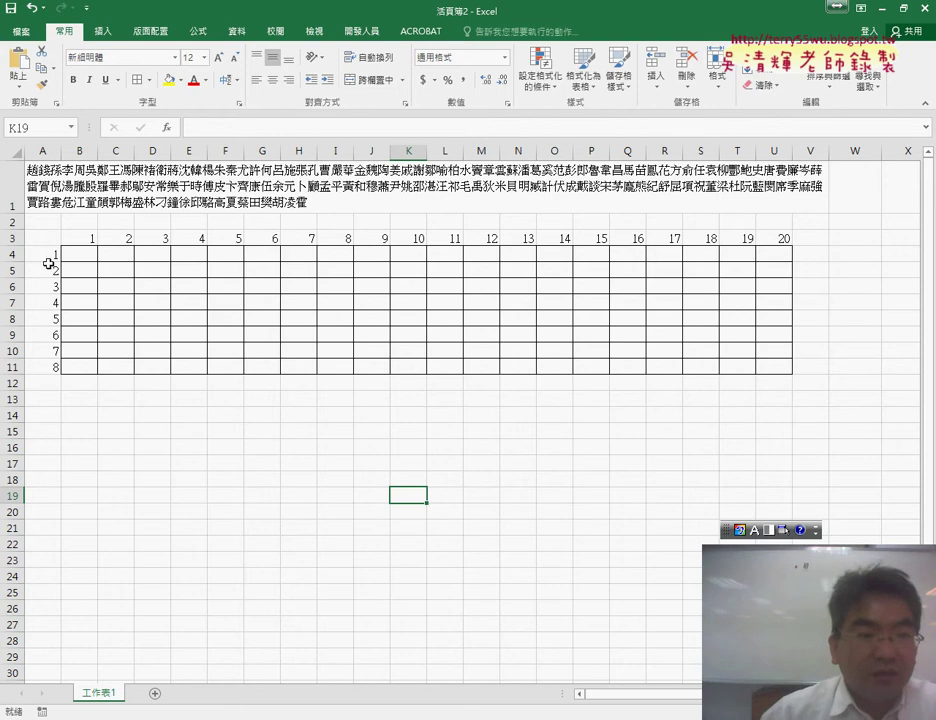
pyautogui.click(80, 256)
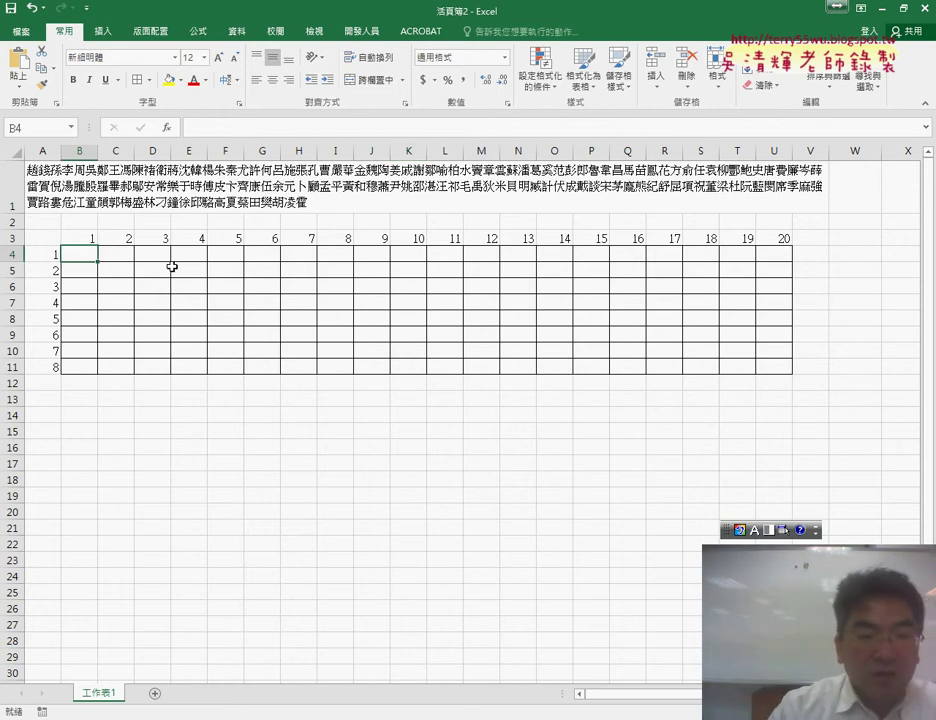
pyautogui.press('shift')
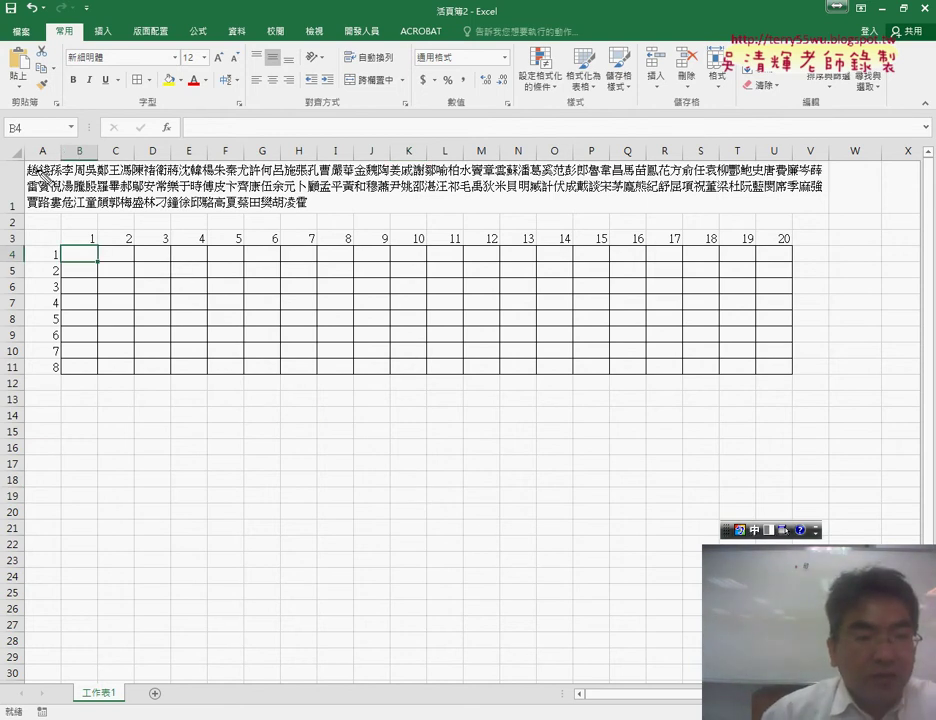
pyautogui.moveTo(44, 197)
pyautogui.mouseDown()
pyautogui.moveTo(67, 240)
pyautogui.moveTo(132, 254)
pyautogui.mouseUp()
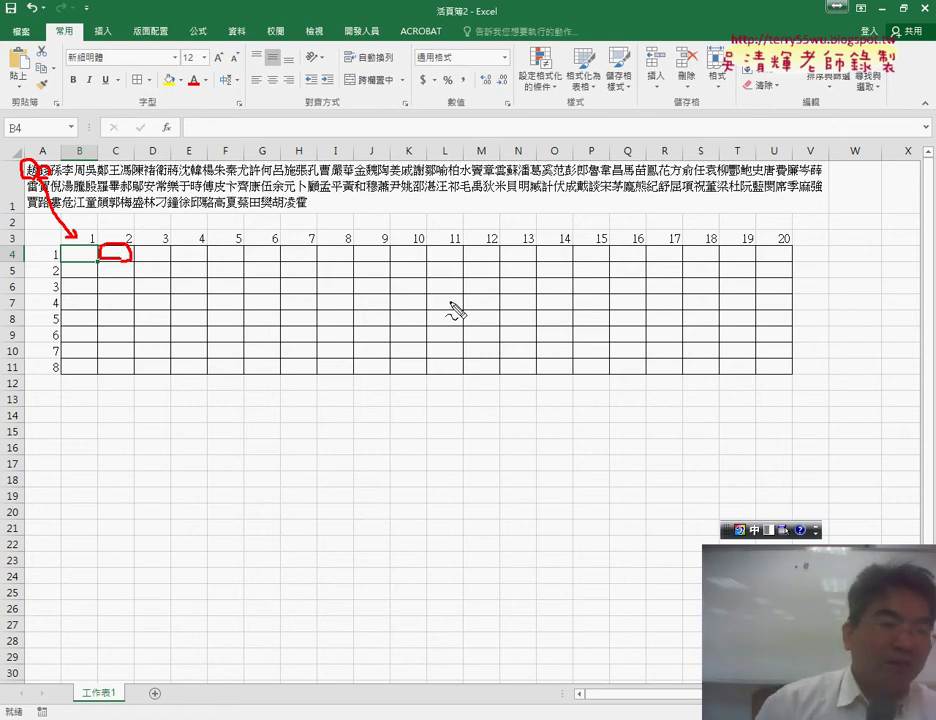
pyautogui.press('Escape')
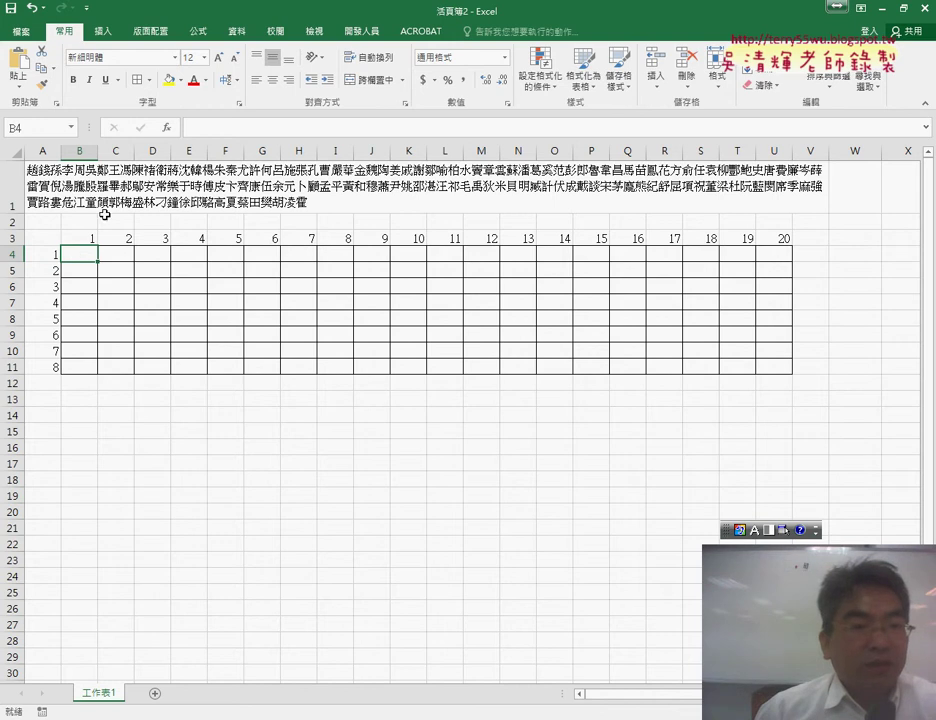
# Step: Insert the MID function into B4 from the 文字 category of Insert Function
pyautogui.click(168, 128)
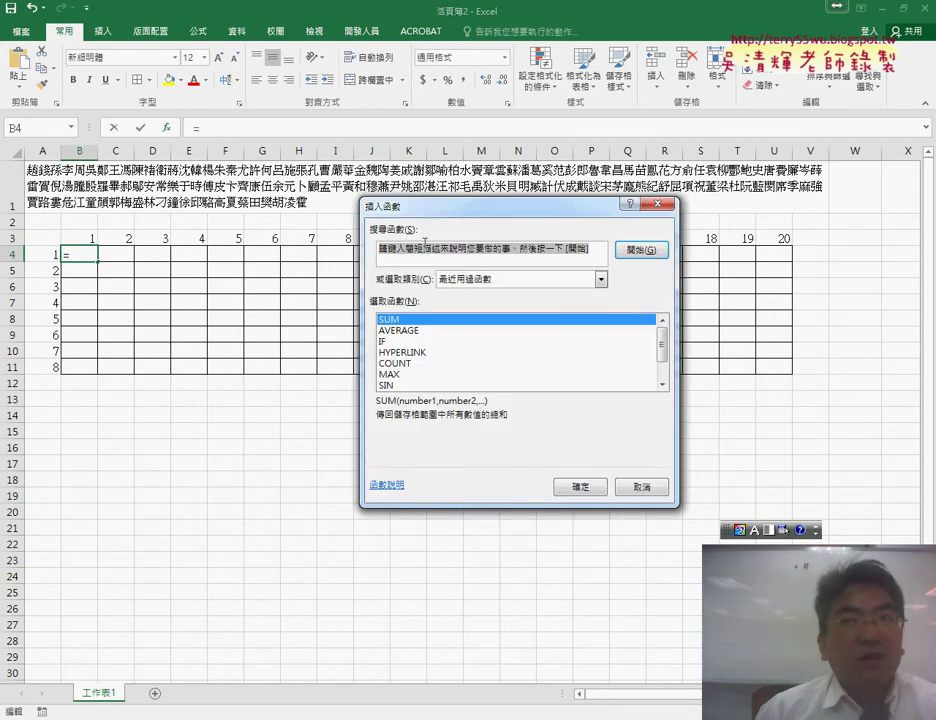
pyautogui.click(484, 281)
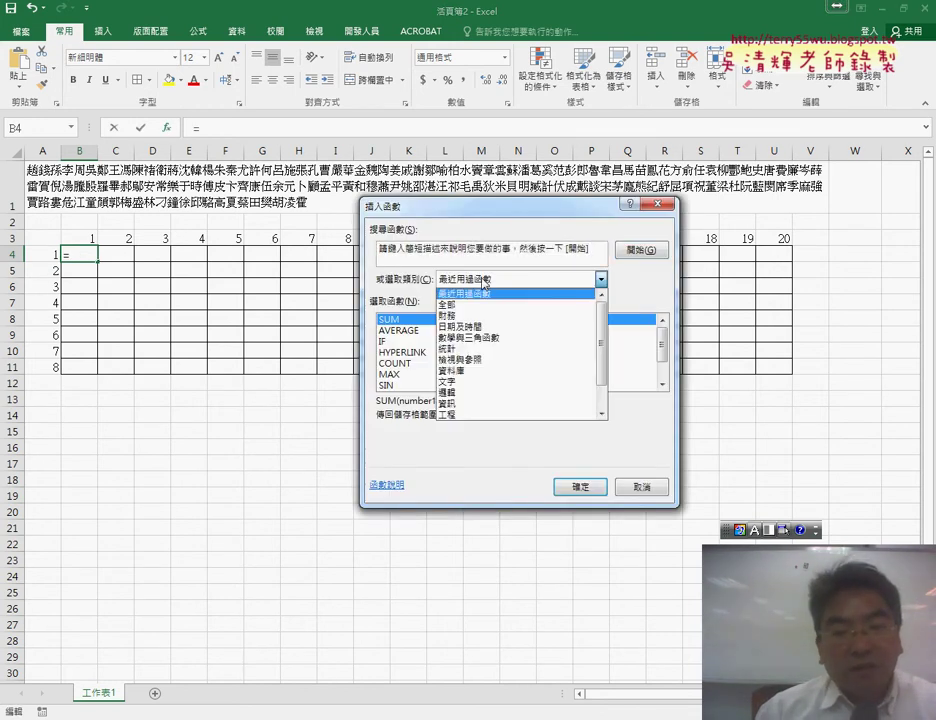
pyautogui.click(469, 384)
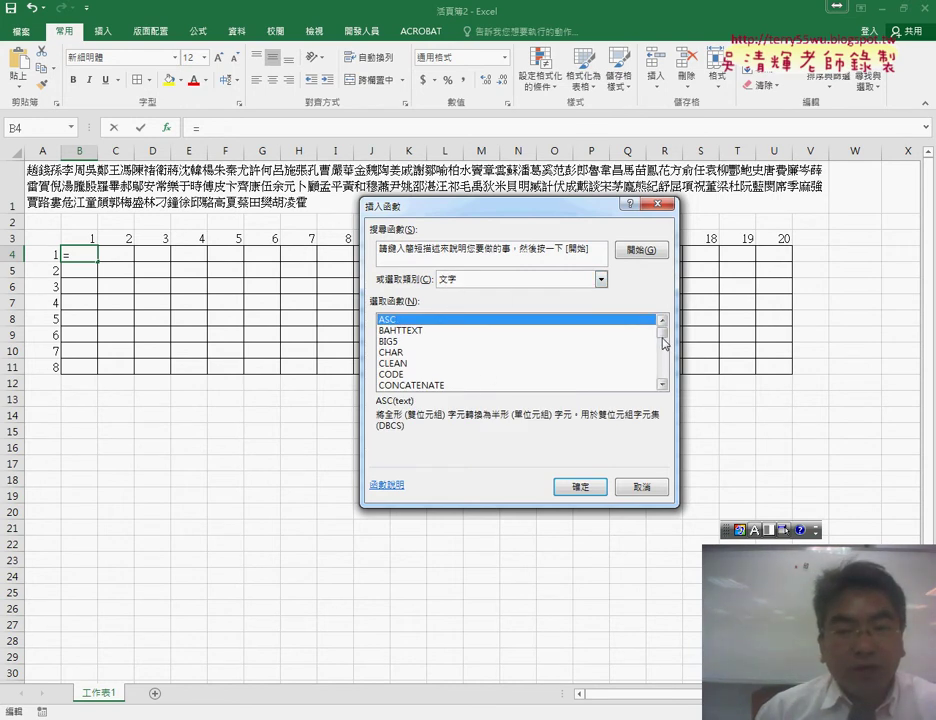
pyautogui.moveTo(661, 331); pyautogui.dragTo(667, 358)
pyautogui.click(395, 353)
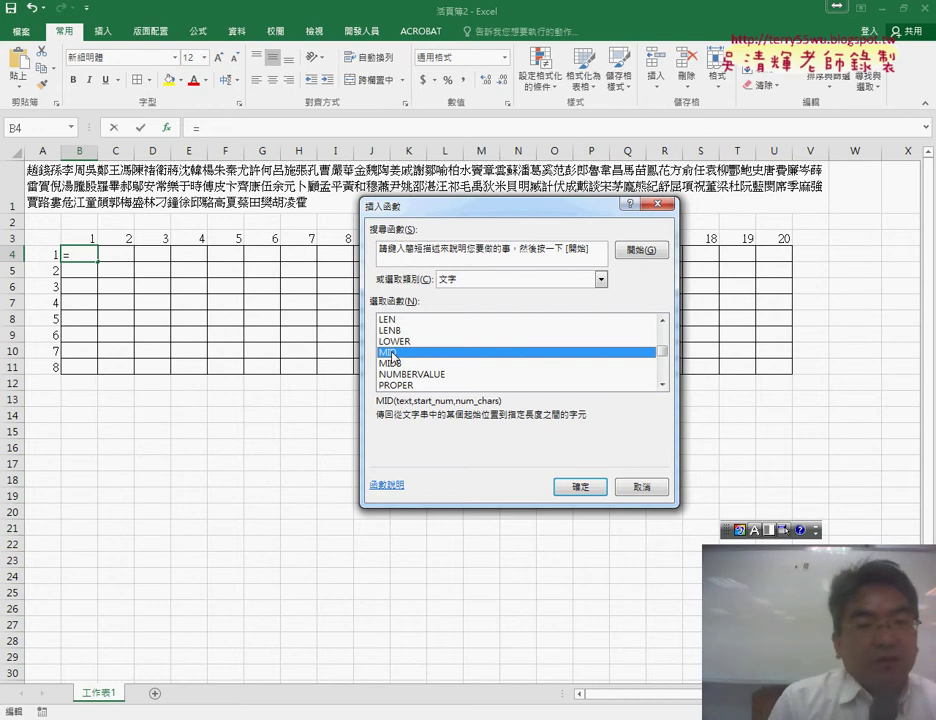
pyautogui.click(575, 485)
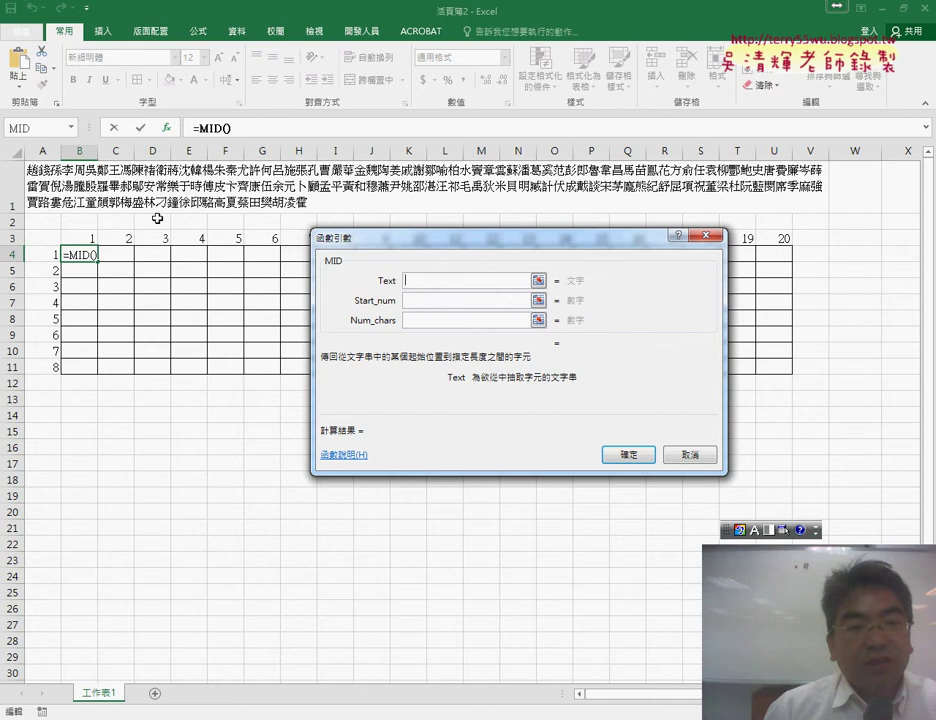
# Step: Set MID's arguments to Text A1, Start_num 1 and Num_chars 1, giving =MID(A1,1,1)
pyautogui.click(170, 188)
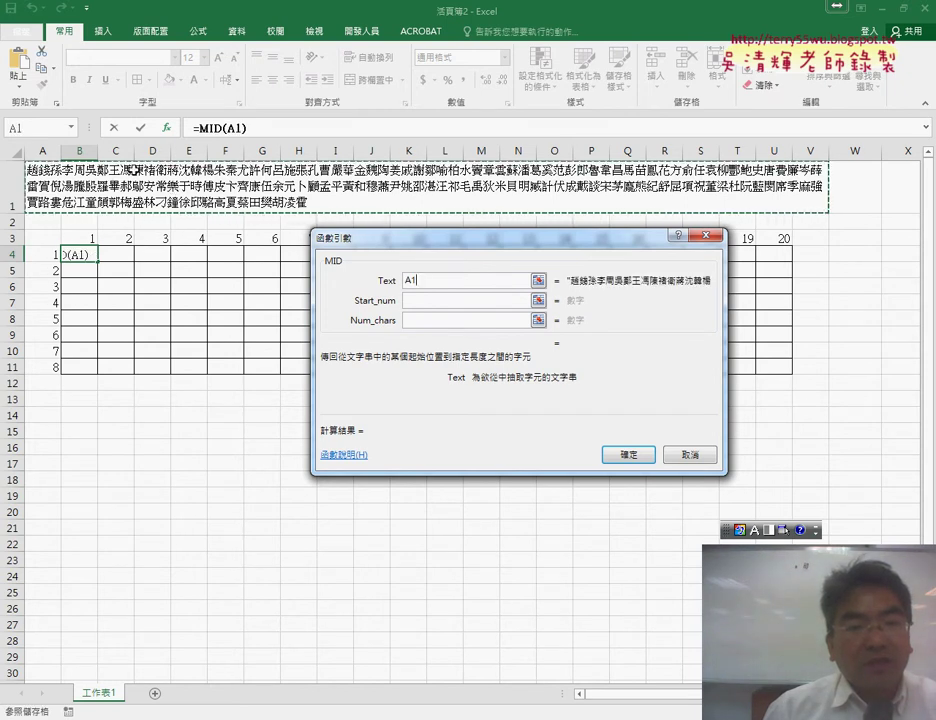
pyautogui.click(424, 301)
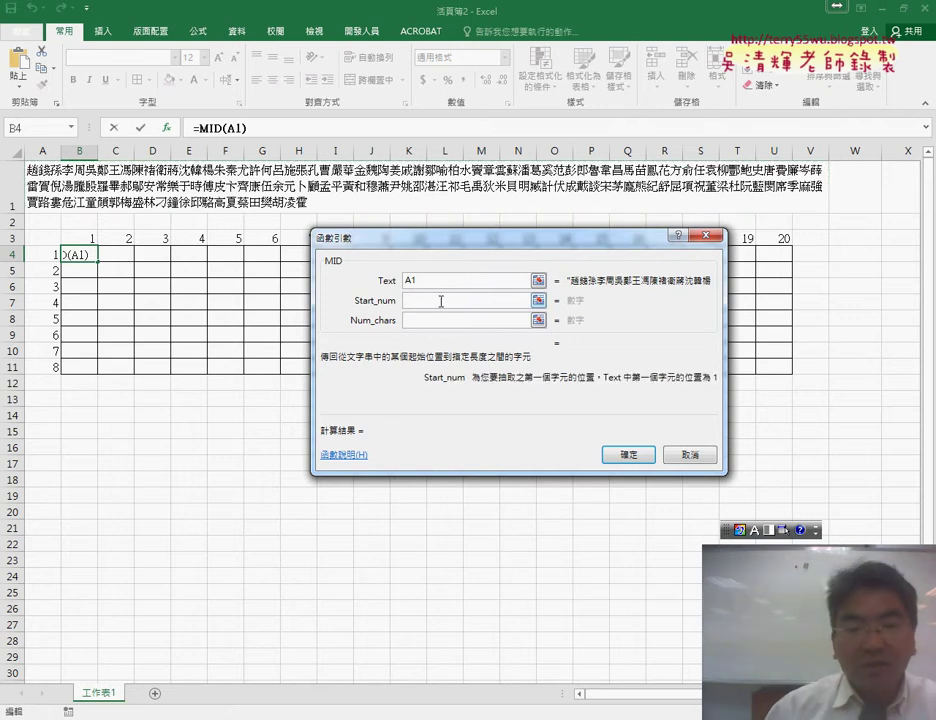
pyautogui.write('1')
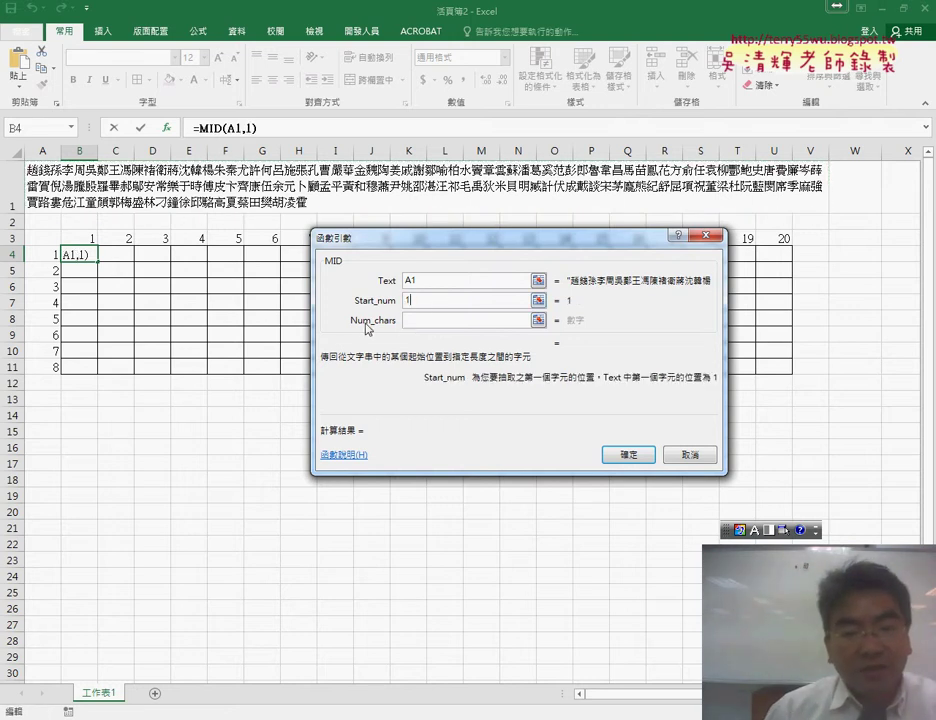
pyautogui.click(418, 320)
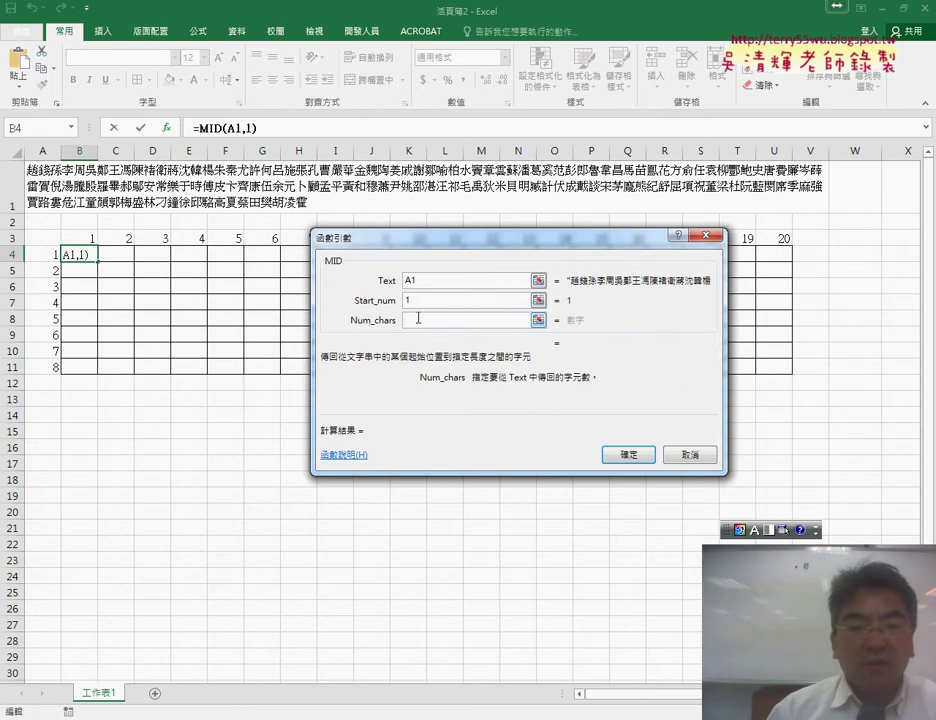
pyautogui.write('1')
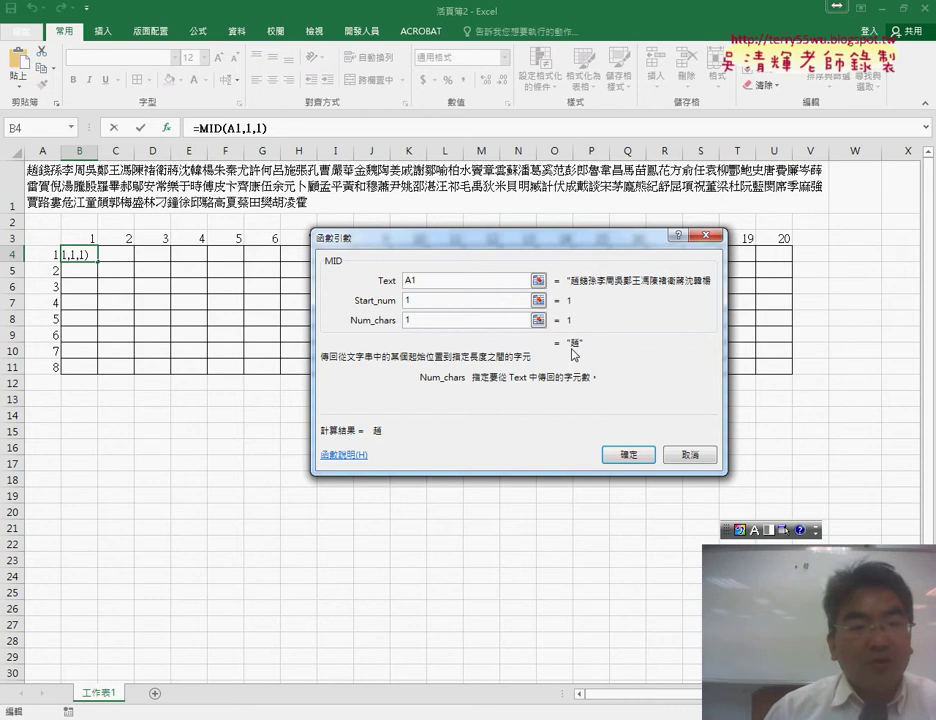
pyautogui.click(391, 301)
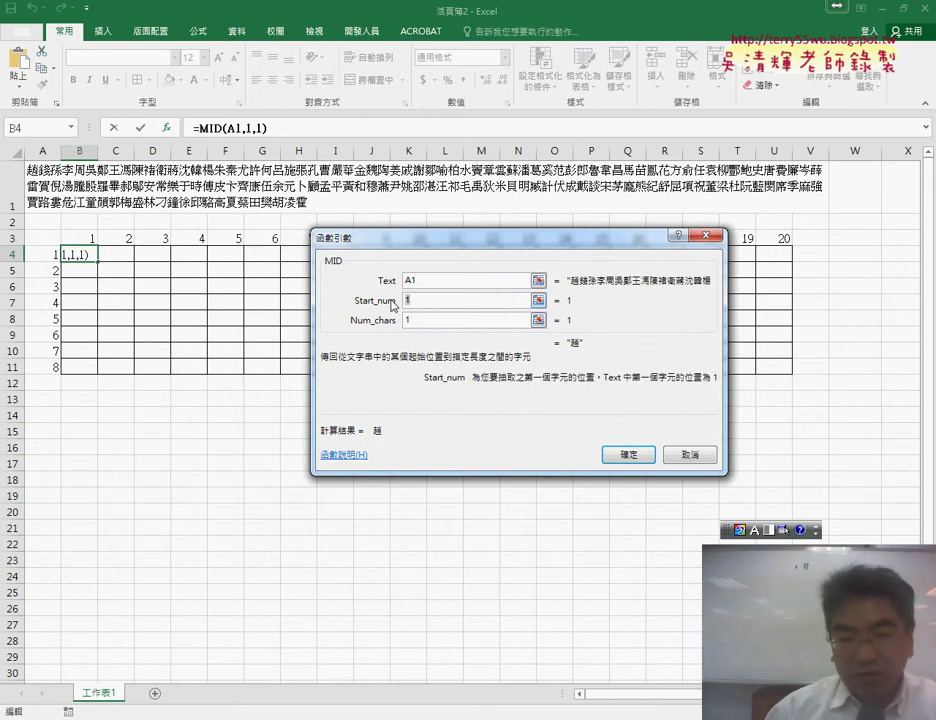
pyautogui.write('2')
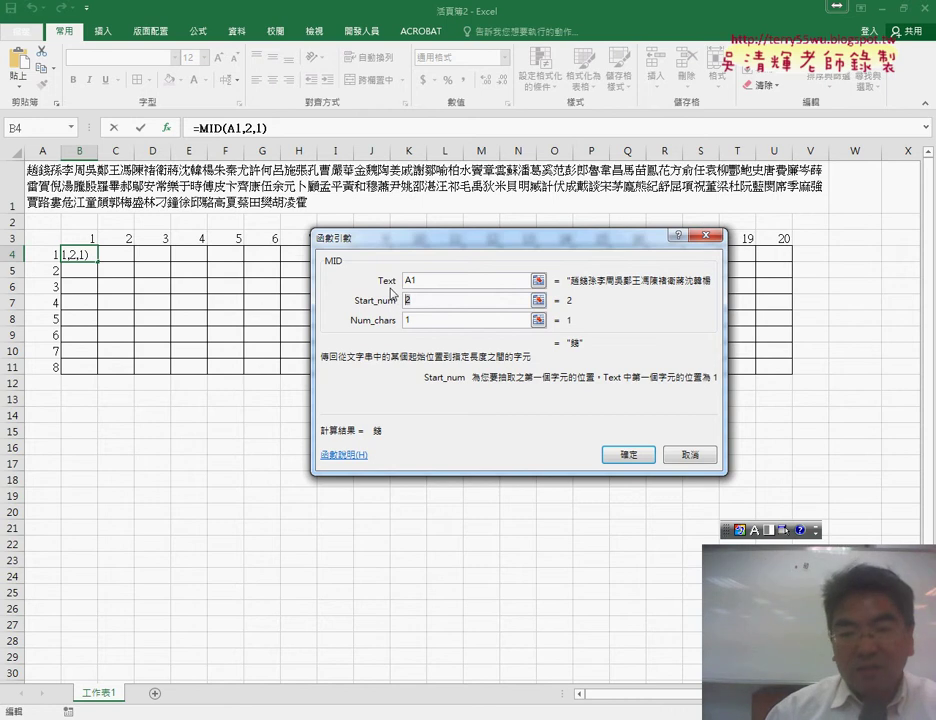
pyautogui.press('BackSpace')
pyautogui.write('3')
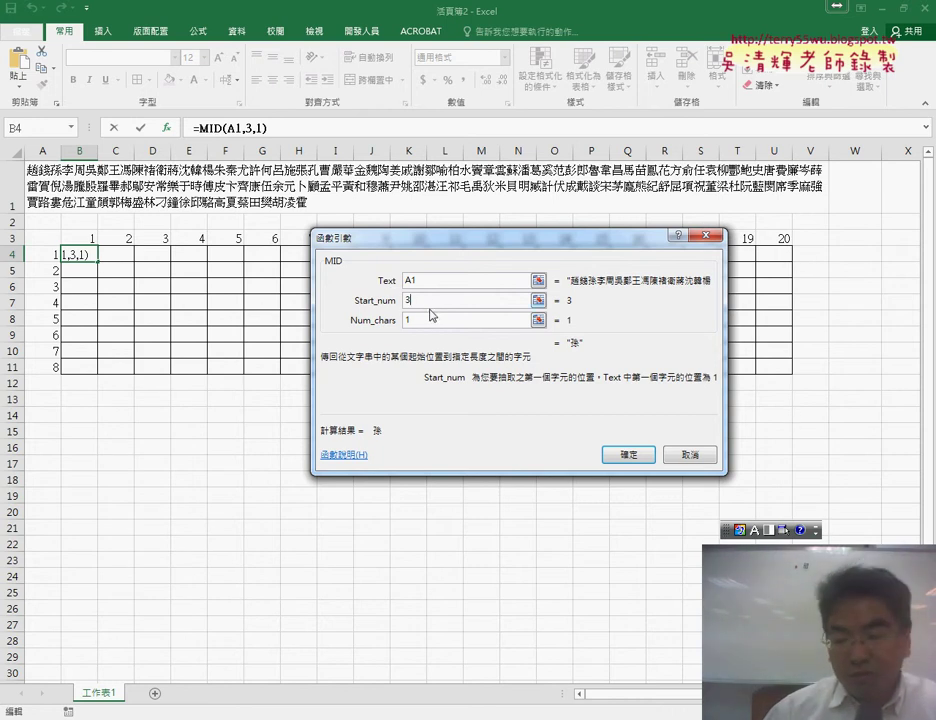
pyautogui.press('BackSpace')
pyautogui.write('1')
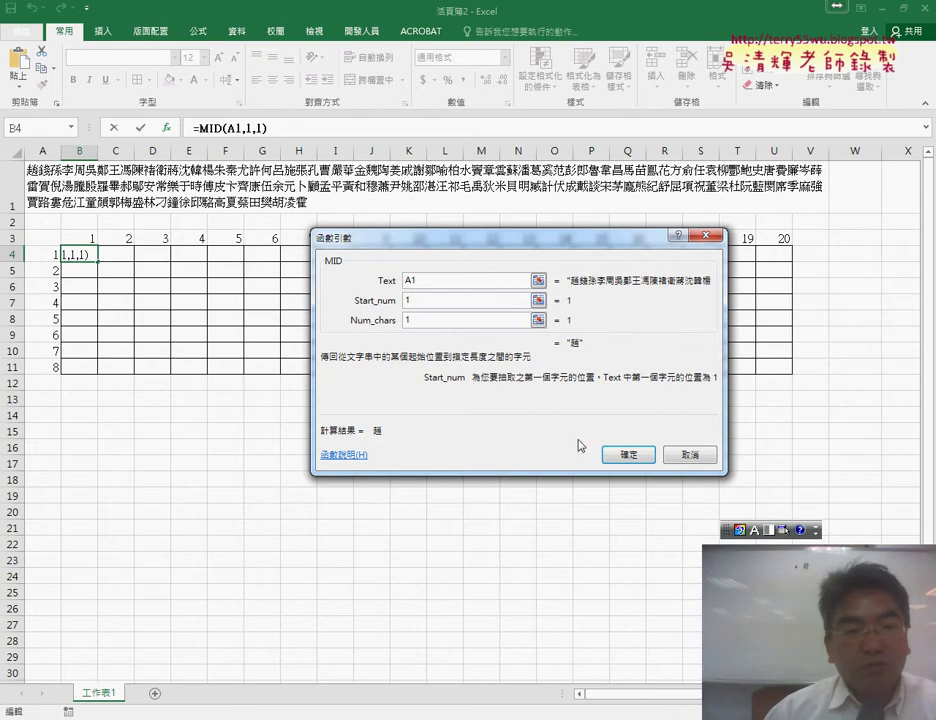
pyautogui.click(628, 454)
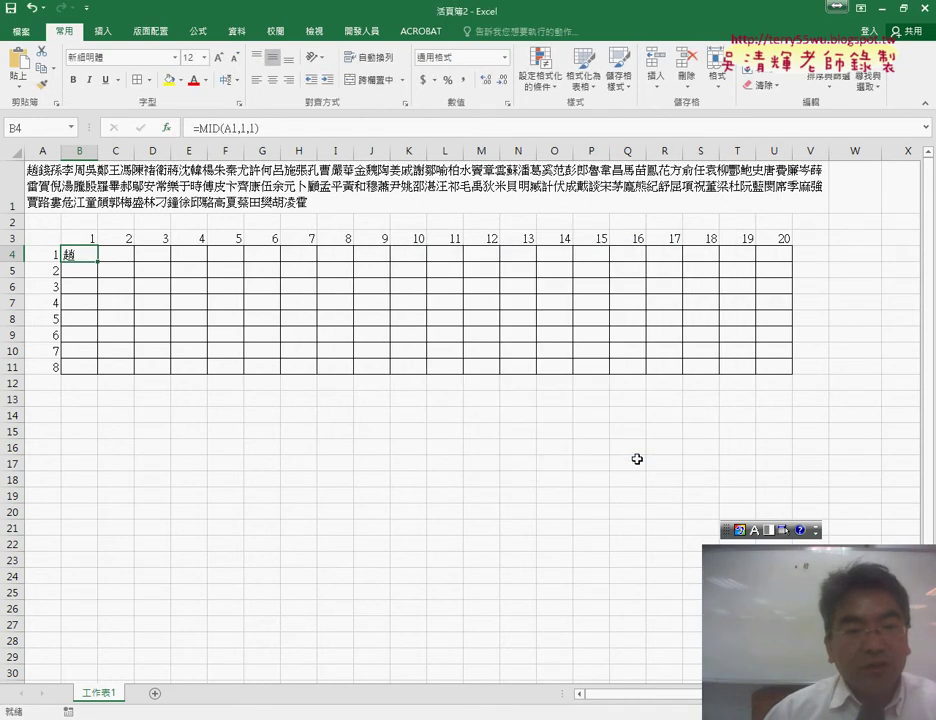
# Step: Copy B4's MID formula into C4 with start_num 2 so it returns 錢
pyautogui.click(121, 255)
pyautogui.click(87, 255)
pyautogui.moveTo(193, 128); pyautogui.dragTo(262, 128)
pyautogui.rightClick(237, 131)
pyautogui.click(266, 158)
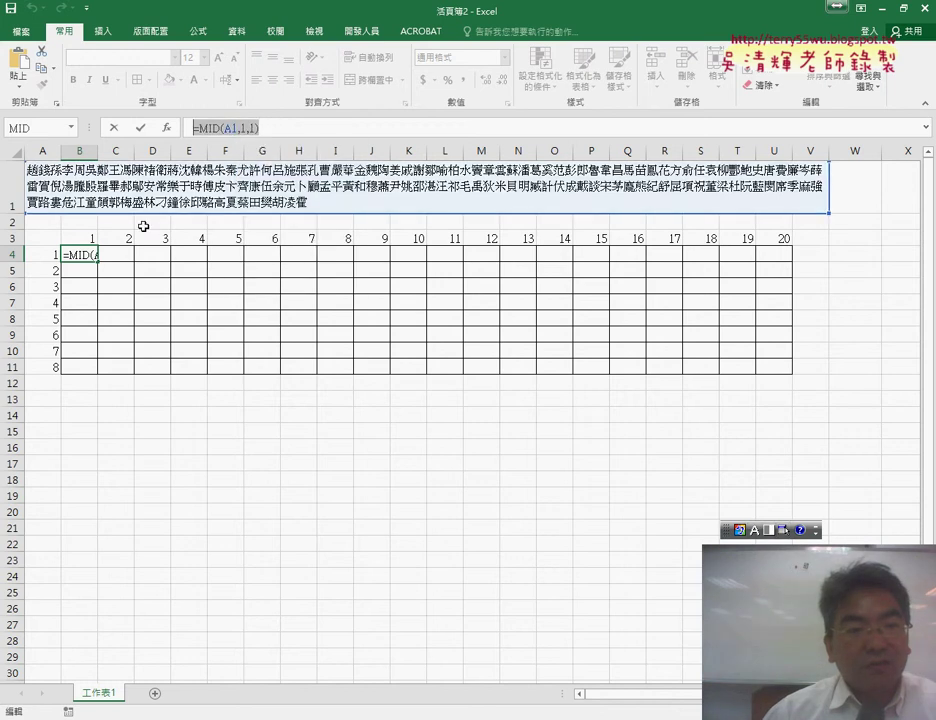
pyautogui.click(141, 127)
pyautogui.press('Right')
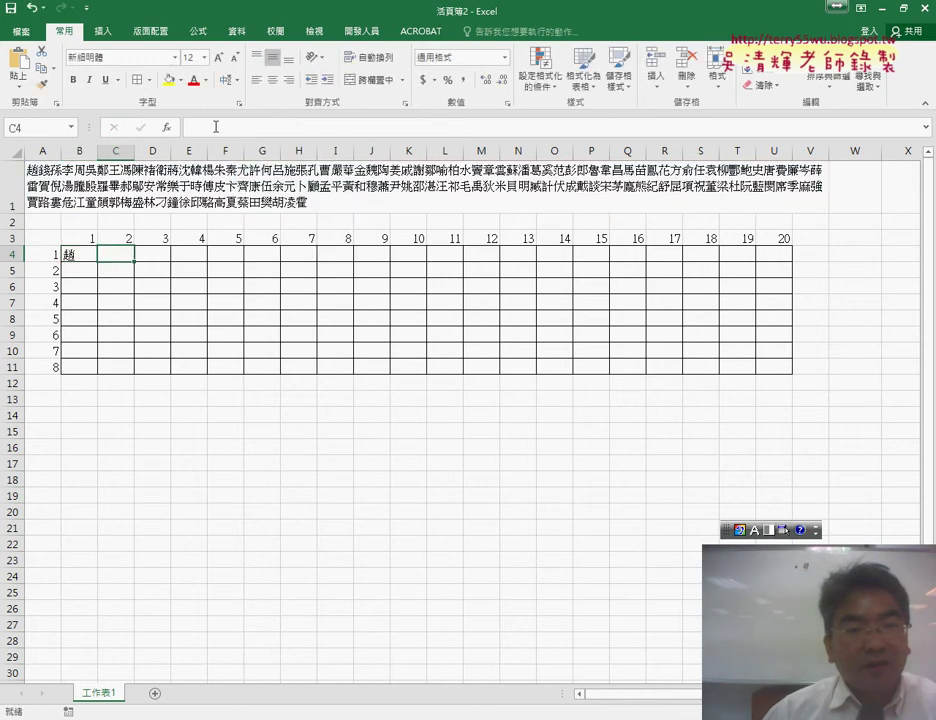
pyautogui.rightClick(215, 128)
pyautogui.click(234, 188)
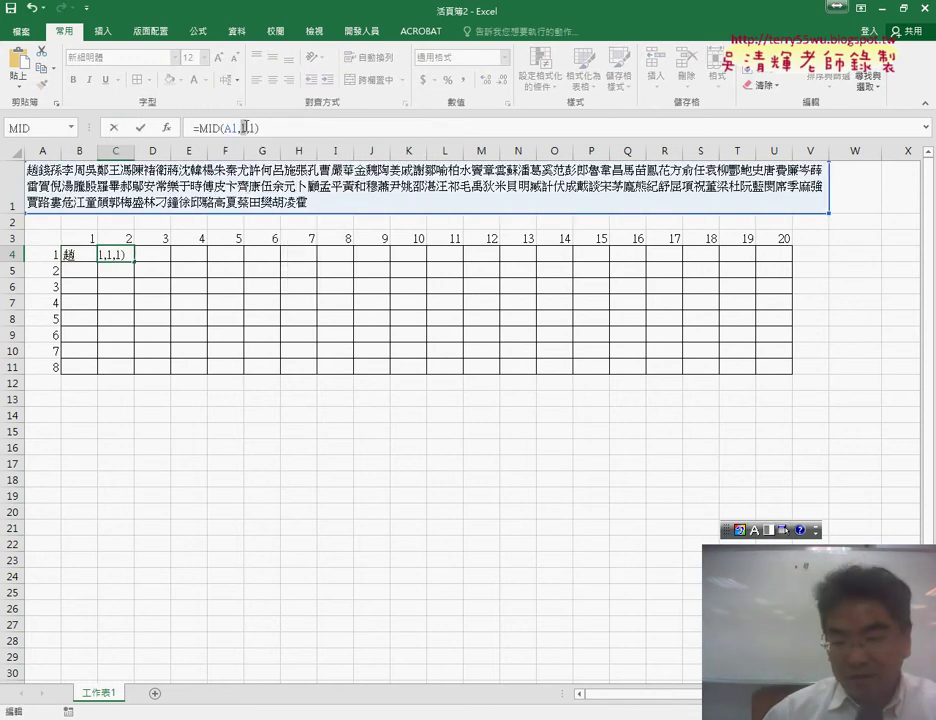
pyautogui.click(243, 128)
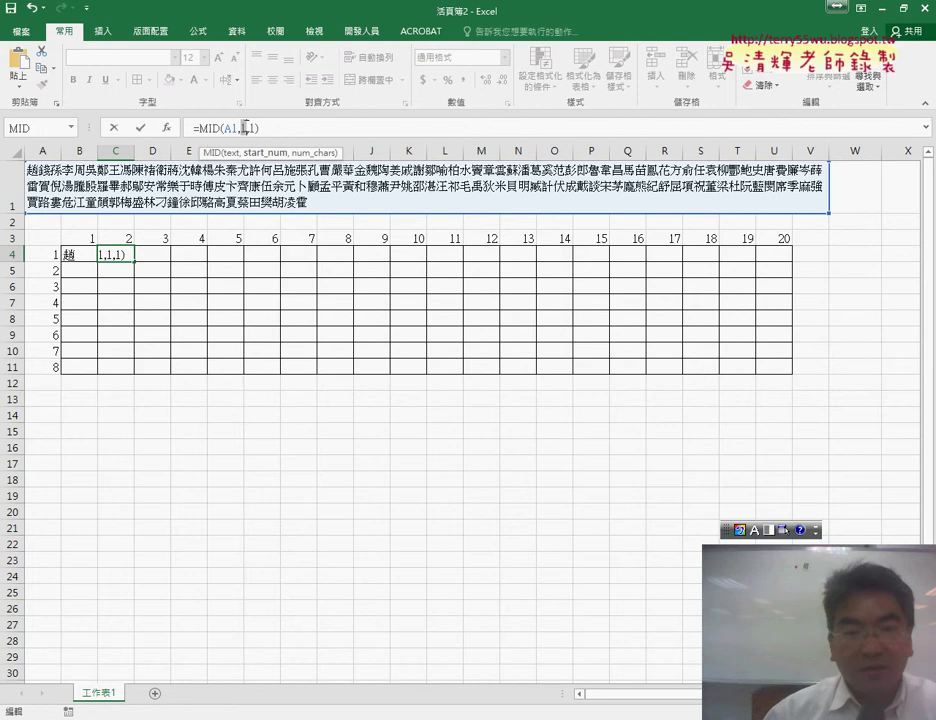
pyautogui.click(141, 128)
# Step: Paste the MID formula into D4 with start_num 3 so it returns 孫
pyautogui.click(150, 252)
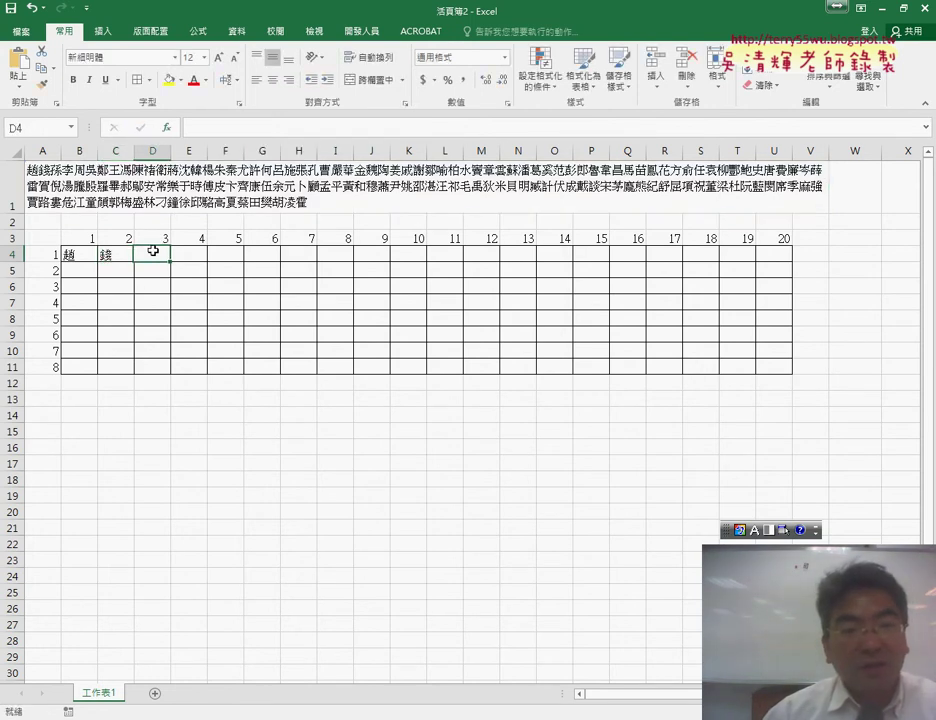
pyautogui.rightClick(222, 133)
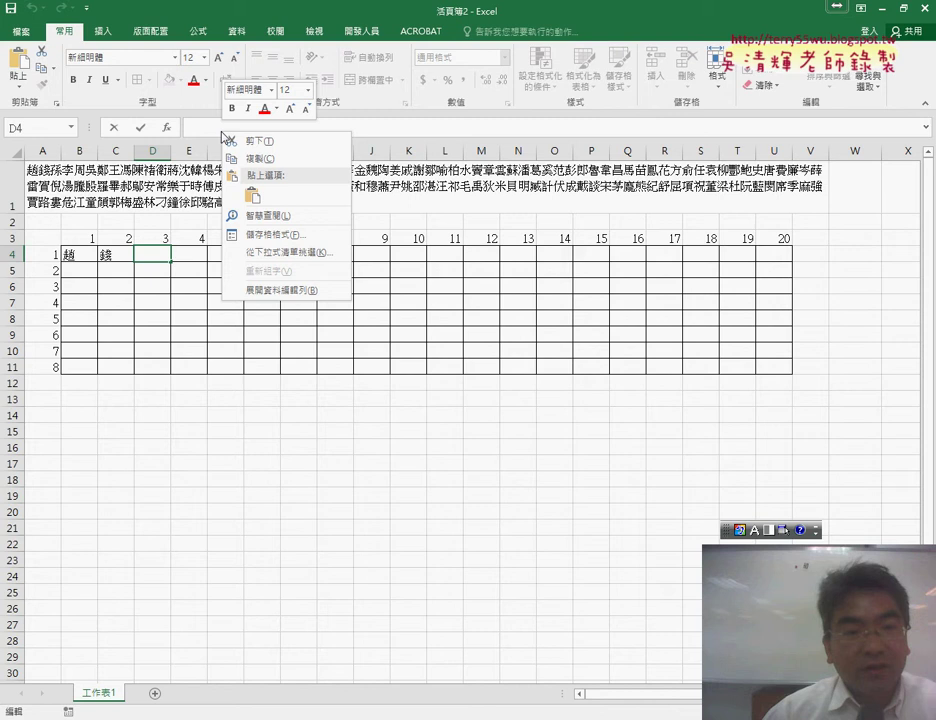
pyautogui.click(251, 194)
pyautogui.doubleClick(245, 128)
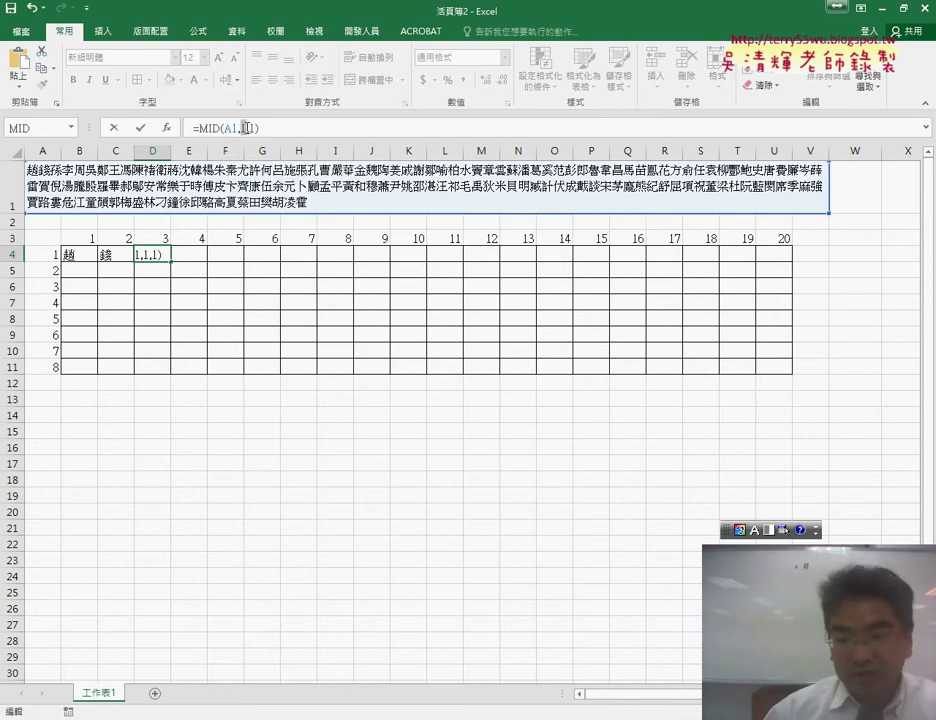
pyautogui.write('3')
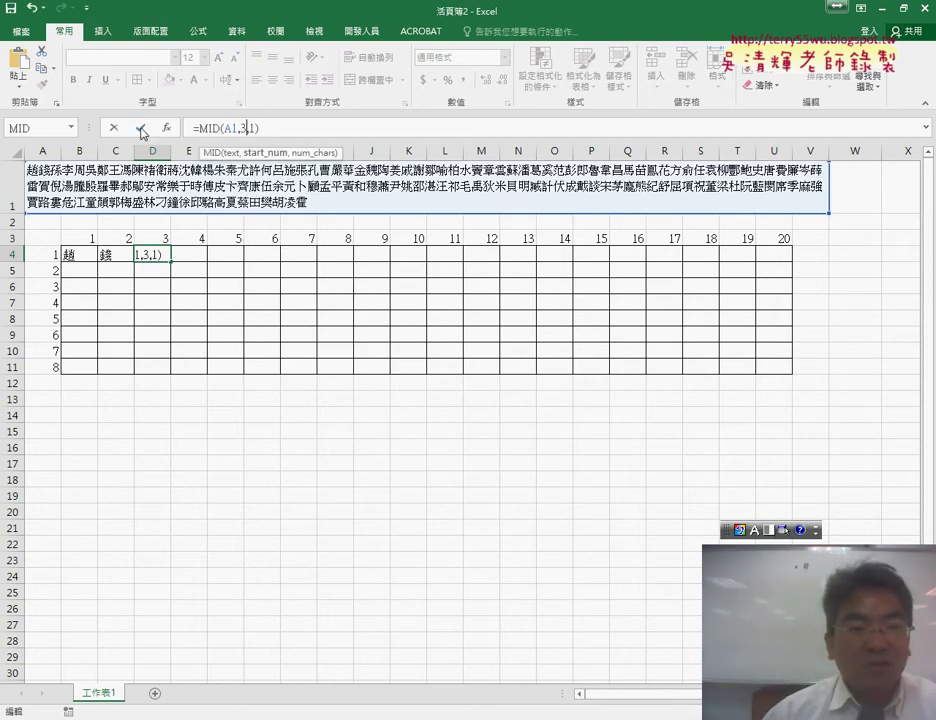
pyautogui.click(142, 130)
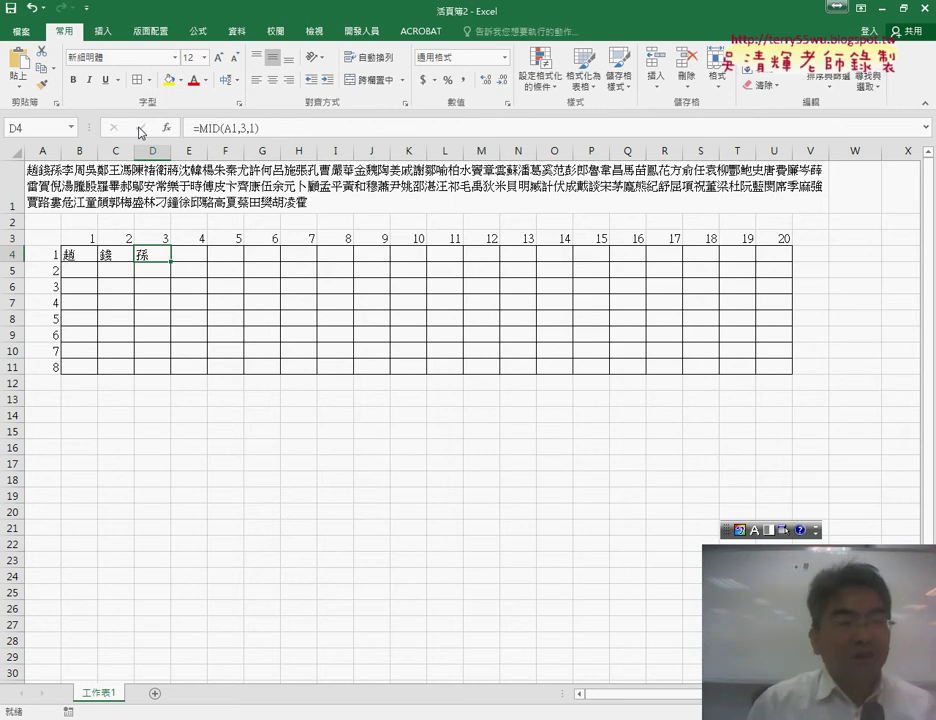
# Step: Review the B4–D4 formulas and mark positions 20 and 21 at U4 and B5
pyautogui.click(80, 256)
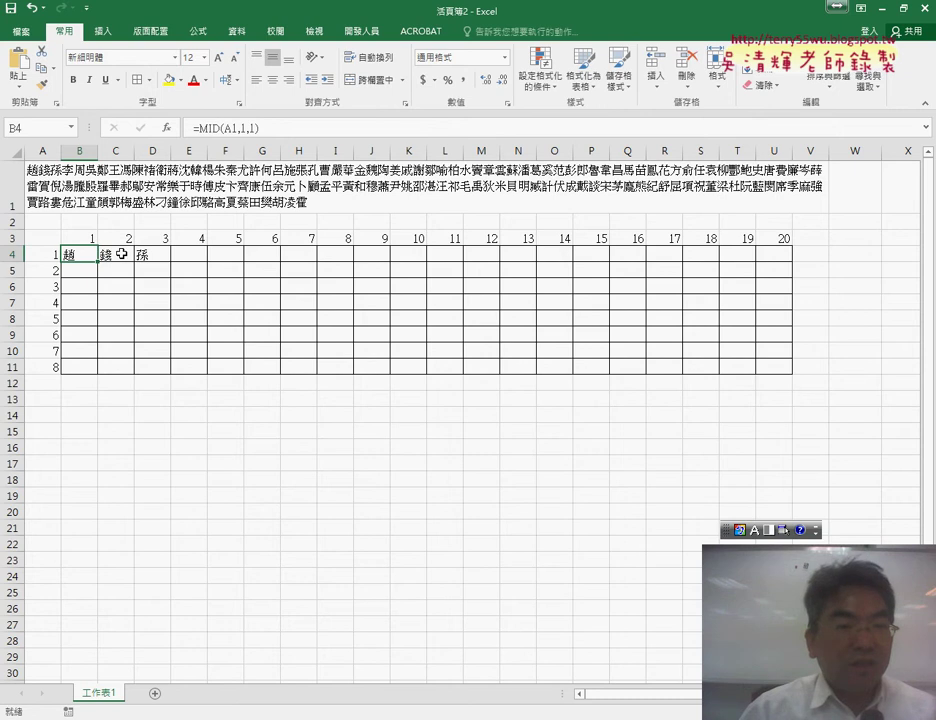
pyautogui.click(121, 254)
pyautogui.click(161, 257)
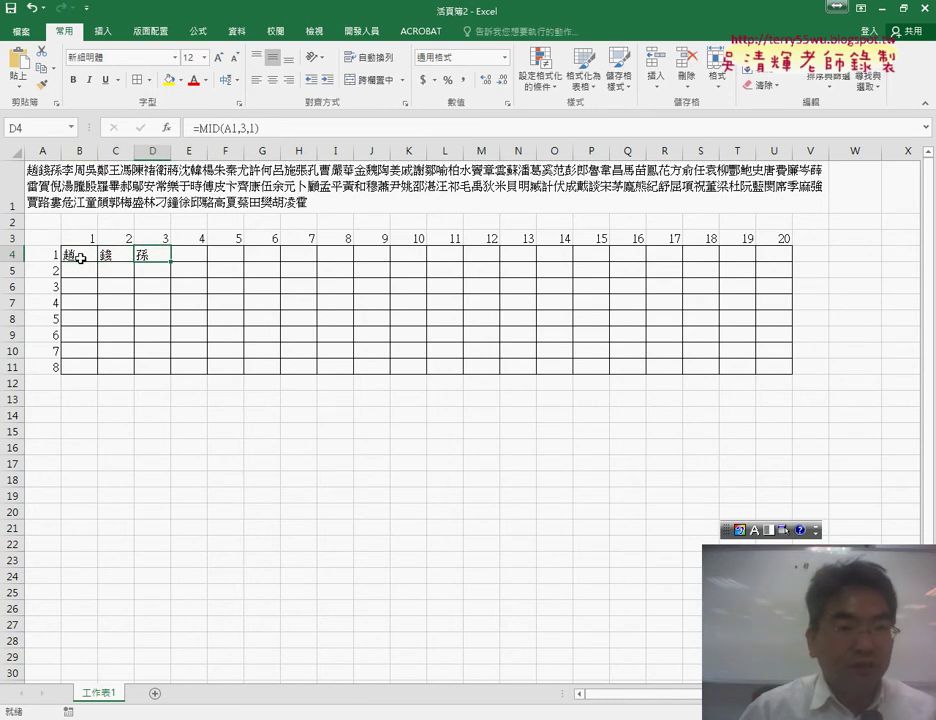
pyautogui.click(80, 257)
pyautogui.click(110, 255)
pyautogui.click(148, 256)
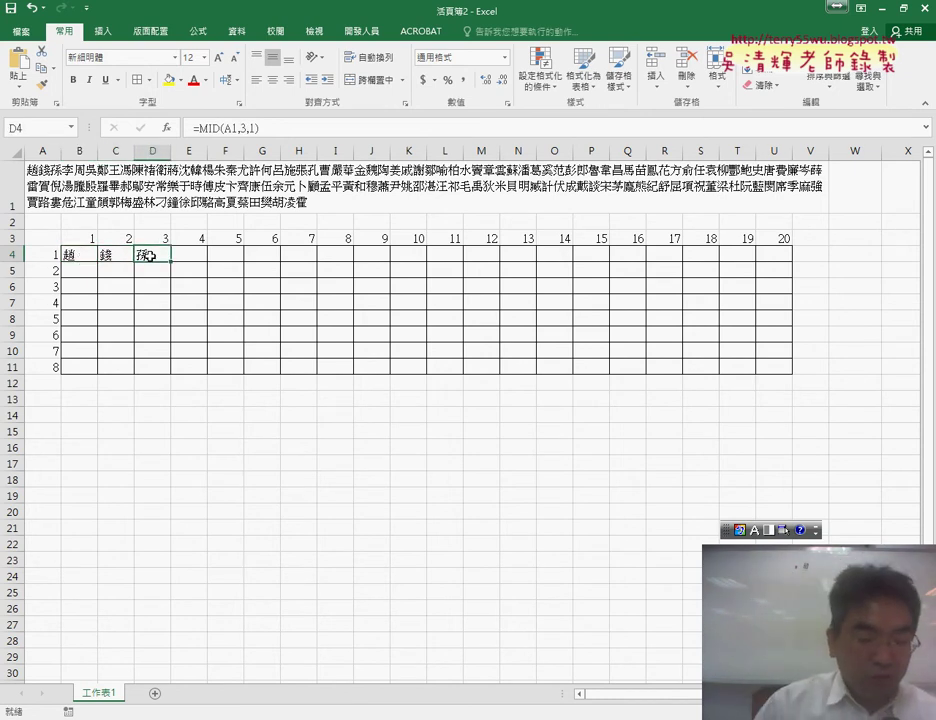
pyautogui.press('shift')
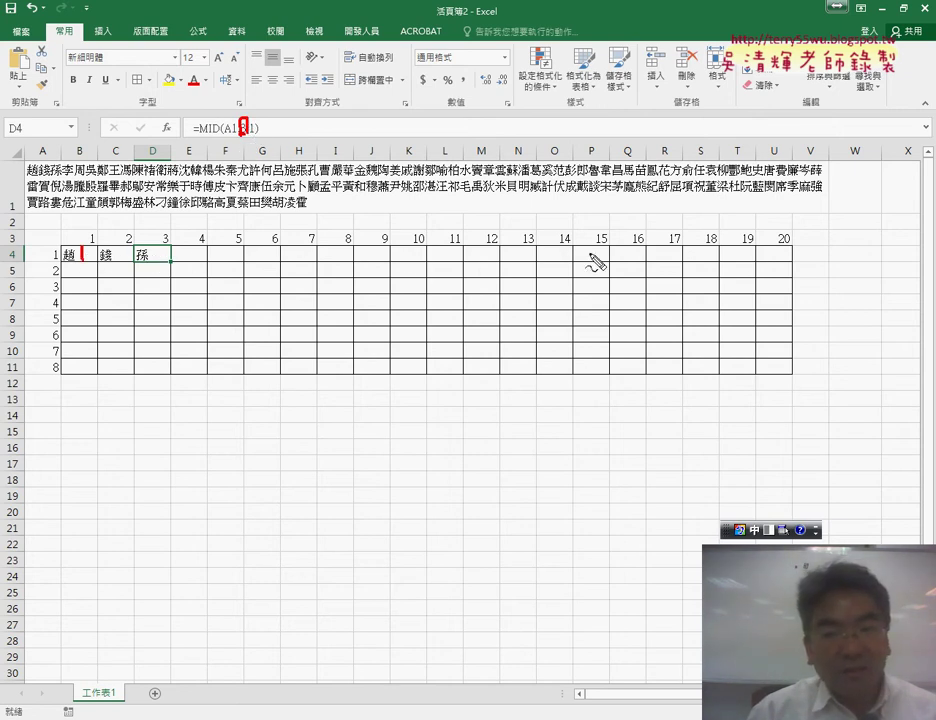
pyautogui.moveTo(791, 267); pyautogui.dragTo(783, 256)
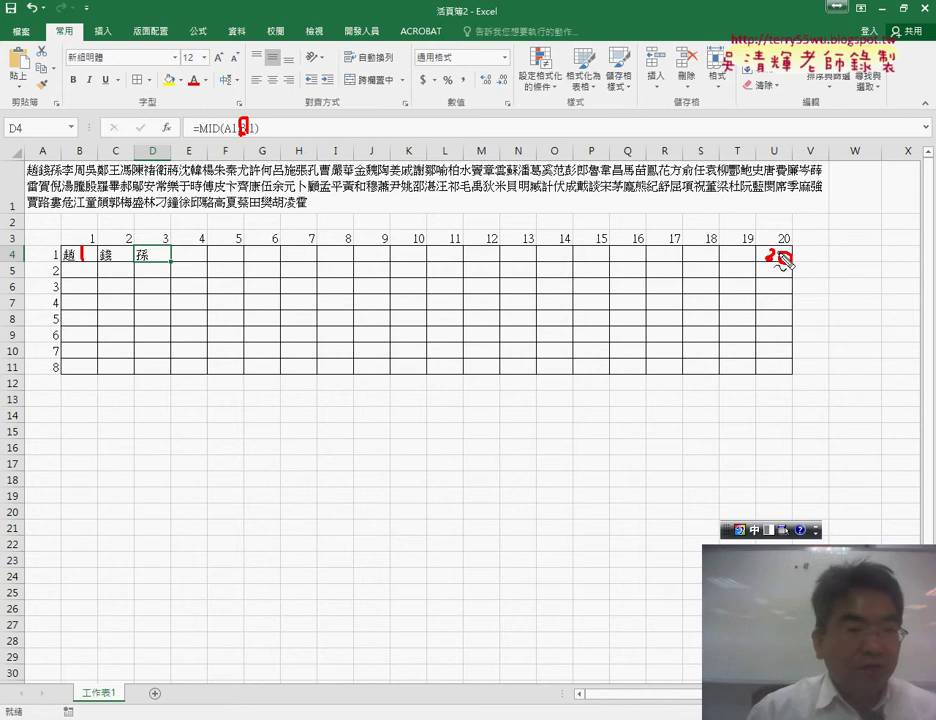
pyautogui.moveTo(71, 265); pyautogui.dragTo(85, 271)
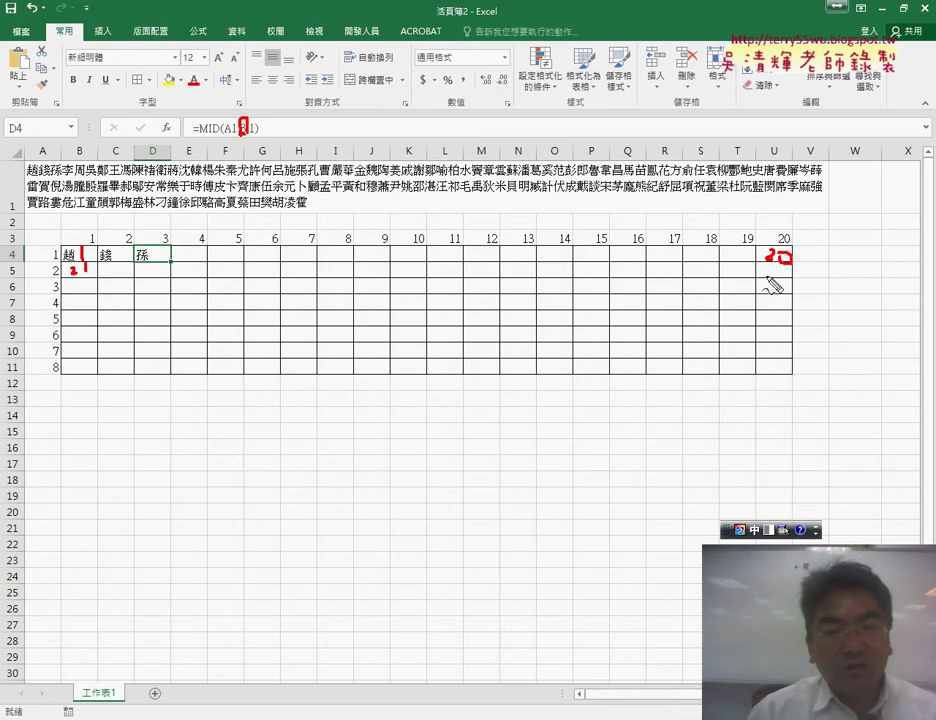
pyautogui.moveTo(770, 262); pyautogui.dragTo(780, 282)
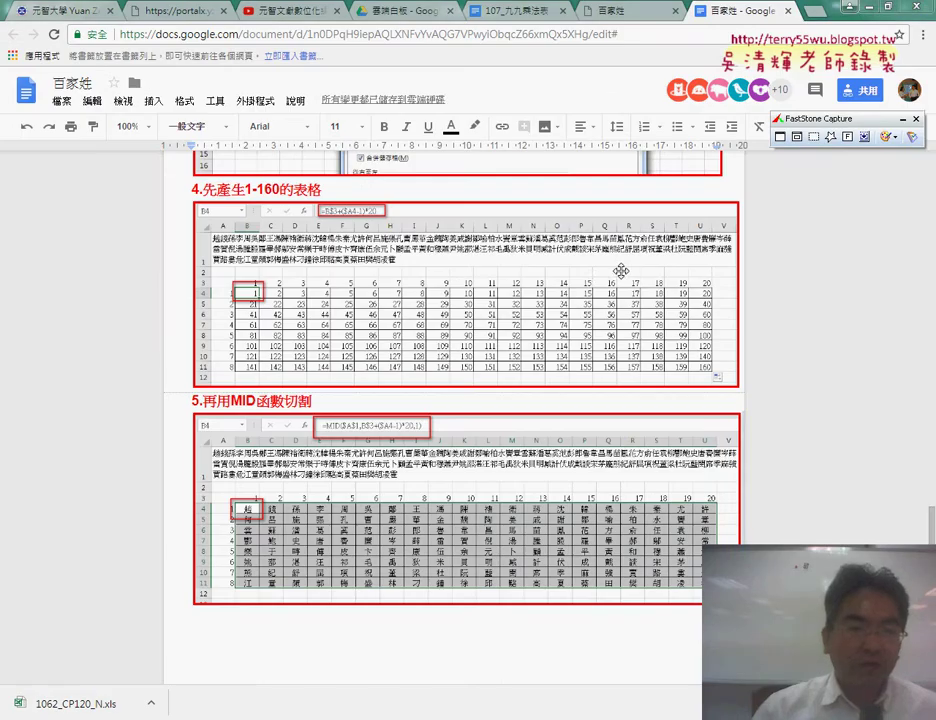
# Step: Highlight the guide's step 4 heading about building the 1-160 table
pyautogui.moveTo(245, 189); pyautogui.dragTo(280, 189)
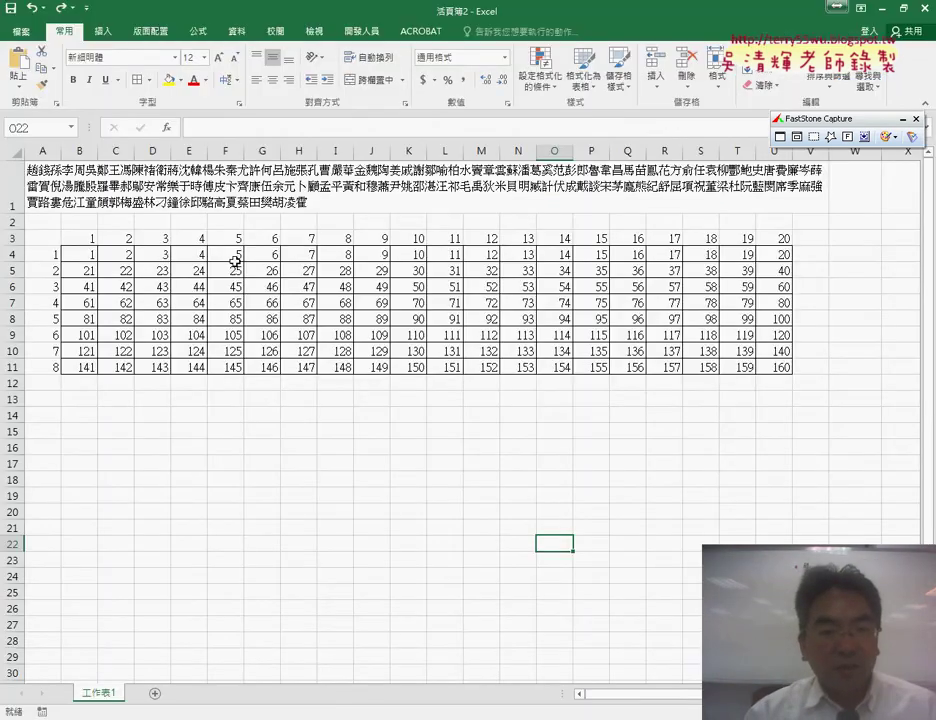
# Step: Clear the existing 1–160 numbers from grid B4:U11
pyautogui.click(83, 255)
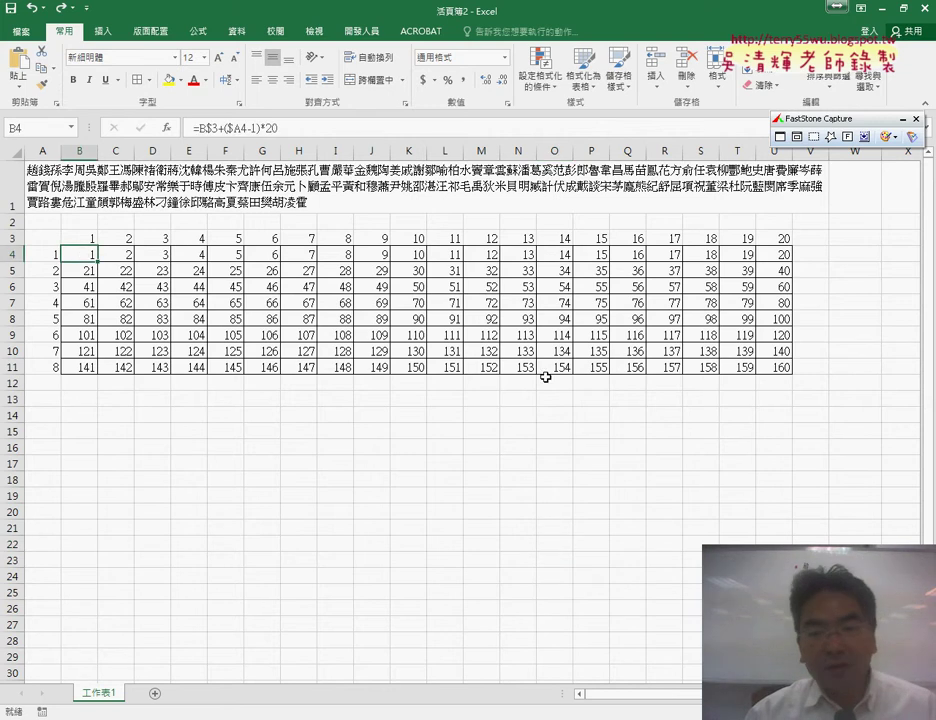
pyautogui.click(758, 366)
pyautogui.moveTo(88, 254)
pyautogui.mouseDown()
pyautogui.moveTo(768, 344)
pyautogui.moveTo(772, 366)
pyautogui.mouseUp()
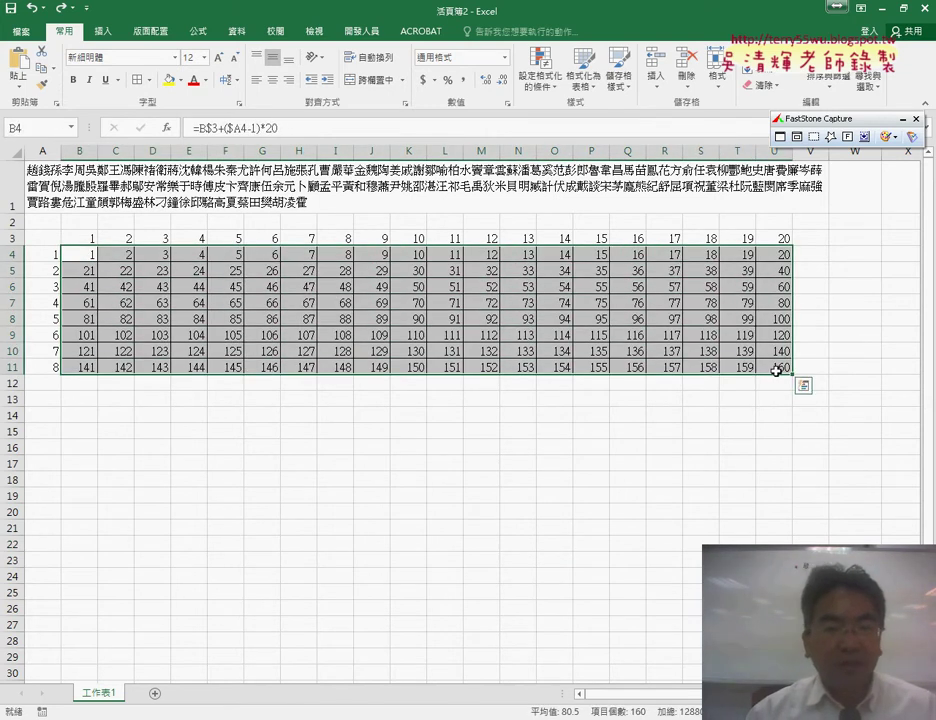
pyautogui.press('Delete')
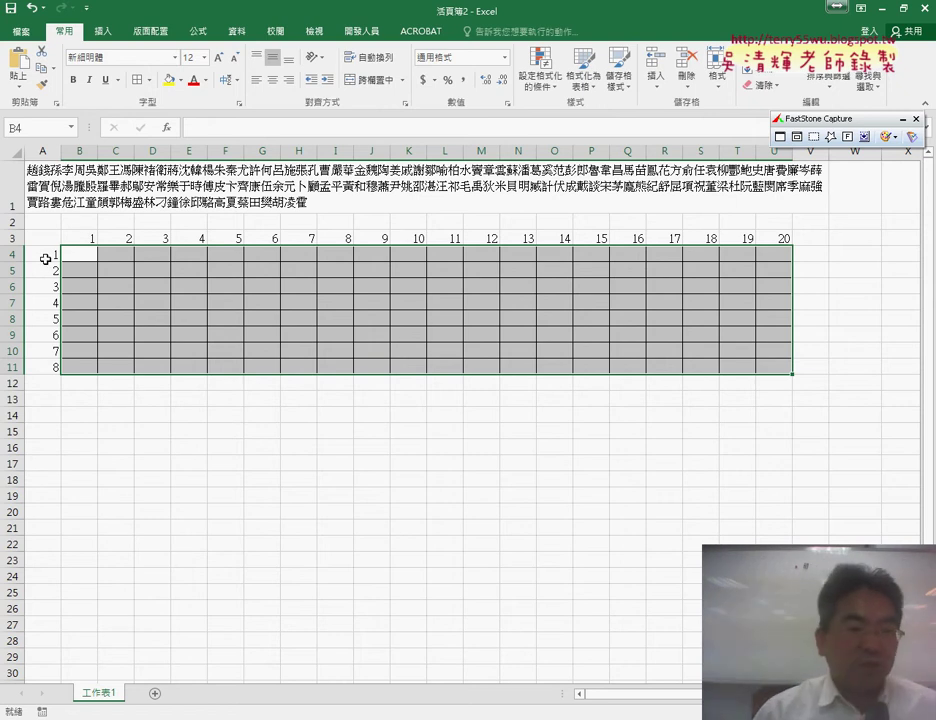
pyautogui.click(90, 252)
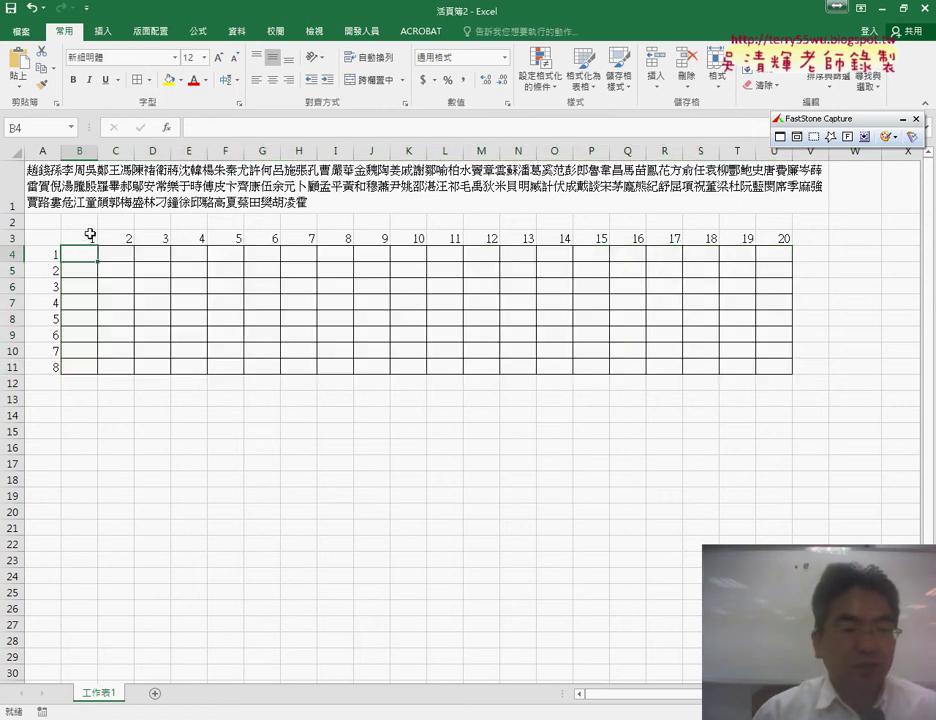
# Step: Enter =B3 in B4 and copy it across row 4 to U4
pyautogui.write('=')
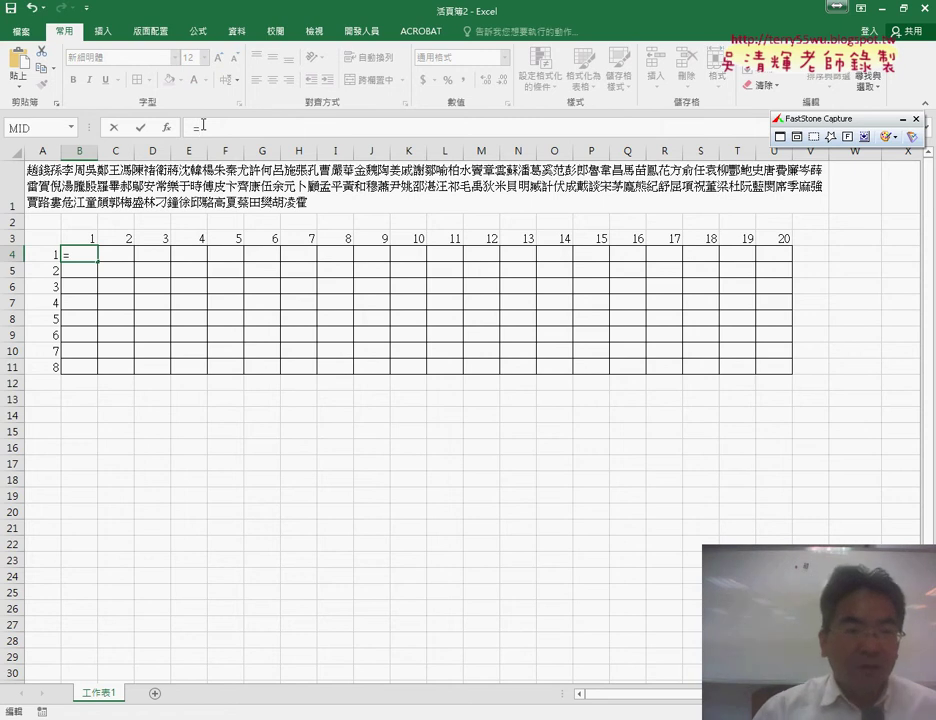
pyautogui.click(80, 238)
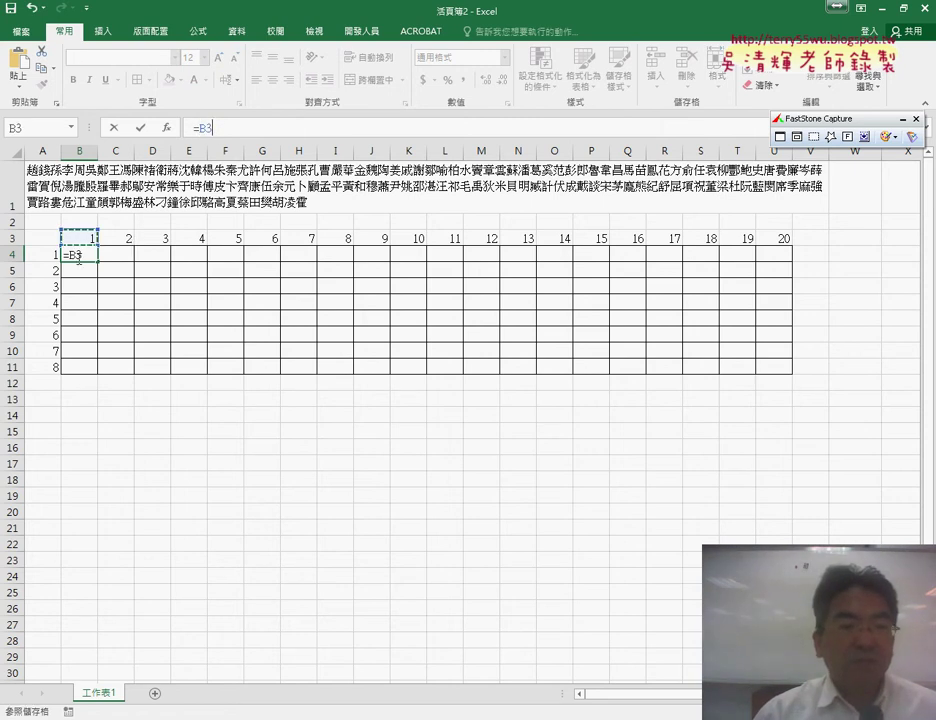
pyautogui.click(140, 128)
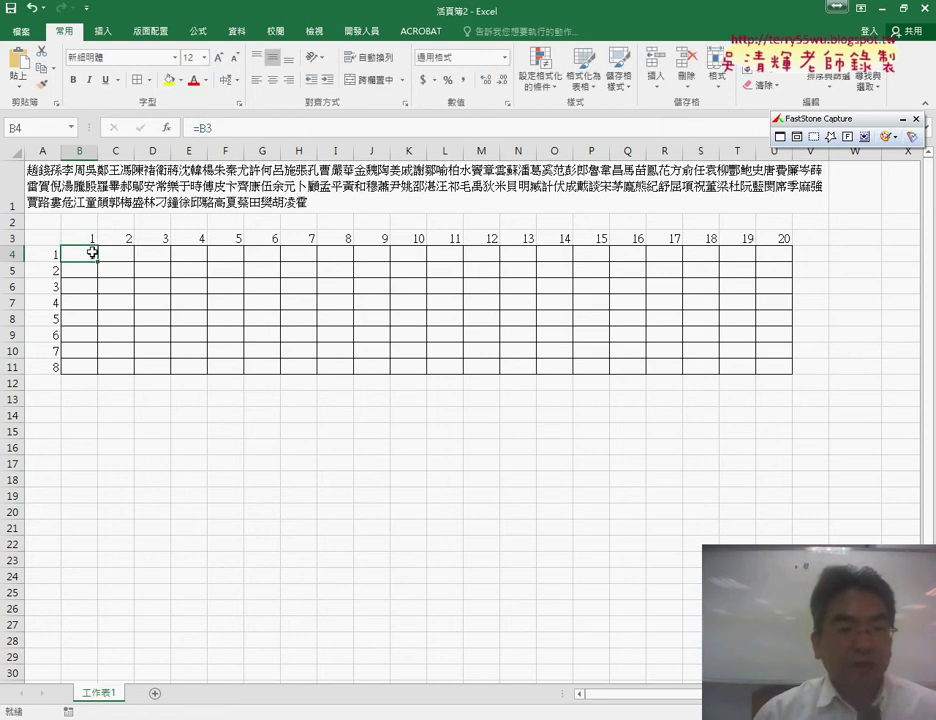
pyautogui.moveTo(99, 259); pyautogui.dragTo(787, 271)
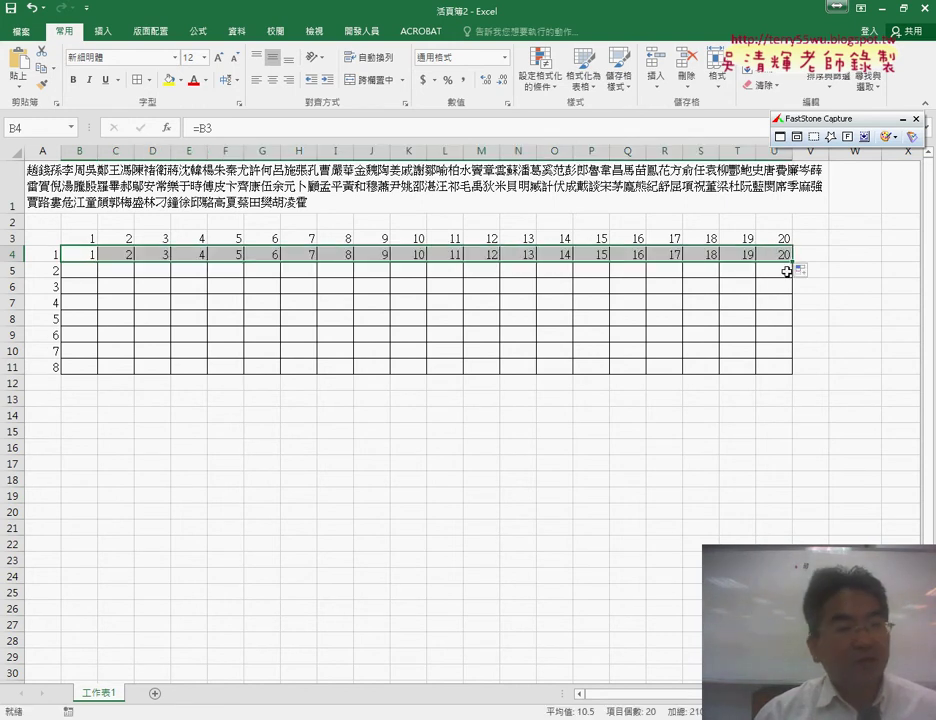
pyautogui.click(130, 255)
pyautogui.click(80, 255)
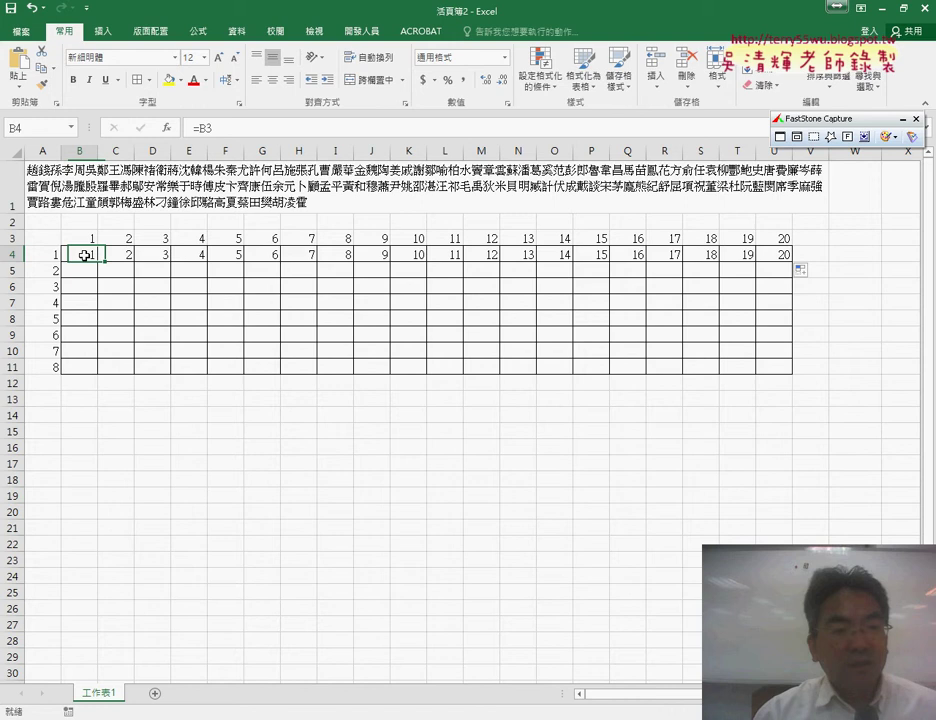
# Step: Inspect the reference formulas in cells B4 through E4
pyautogui.click(136, 256)
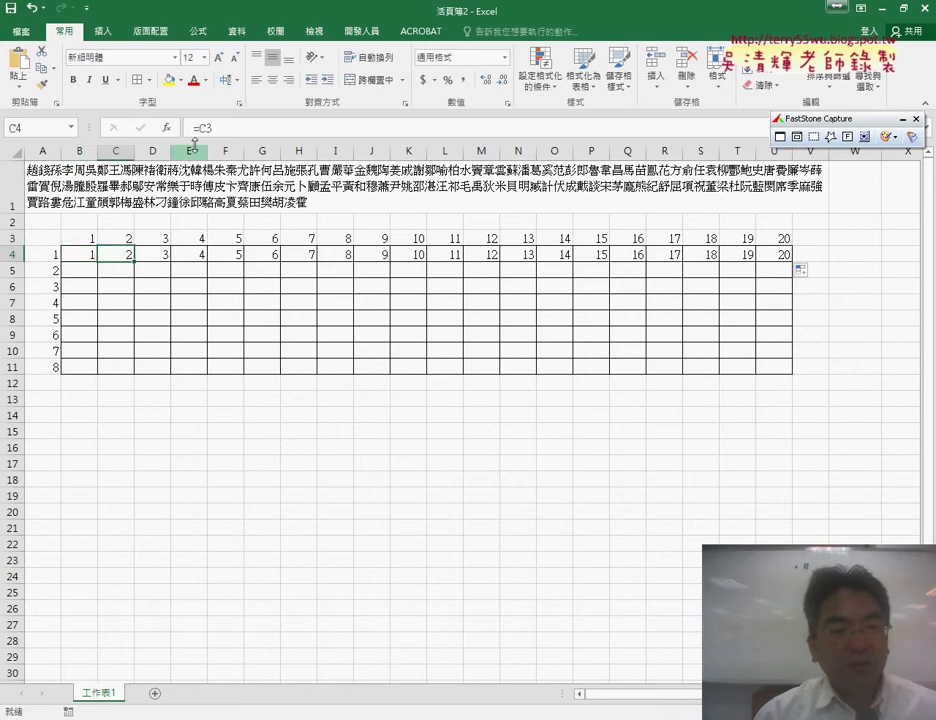
pyautogui.click(150, 256)
pyautogui.click(193, 256)
pyautogui.click(85, 255)
pyautogui.click(128, 256)
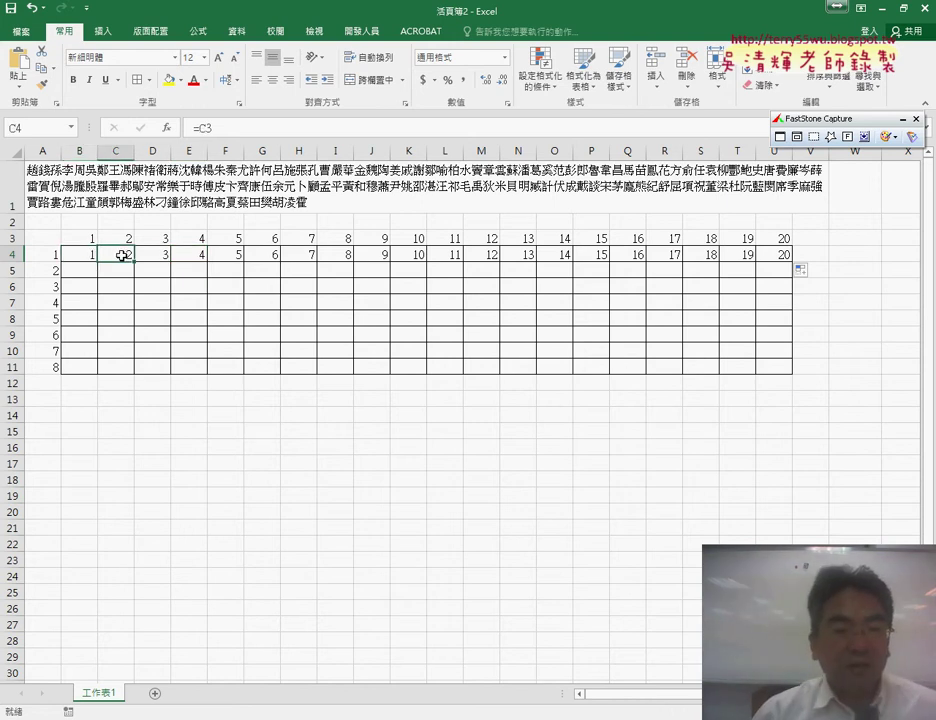
pyautogui.click(89, 259)
pyautogui.click(116, 257)
pyautogui.click(152, 258)
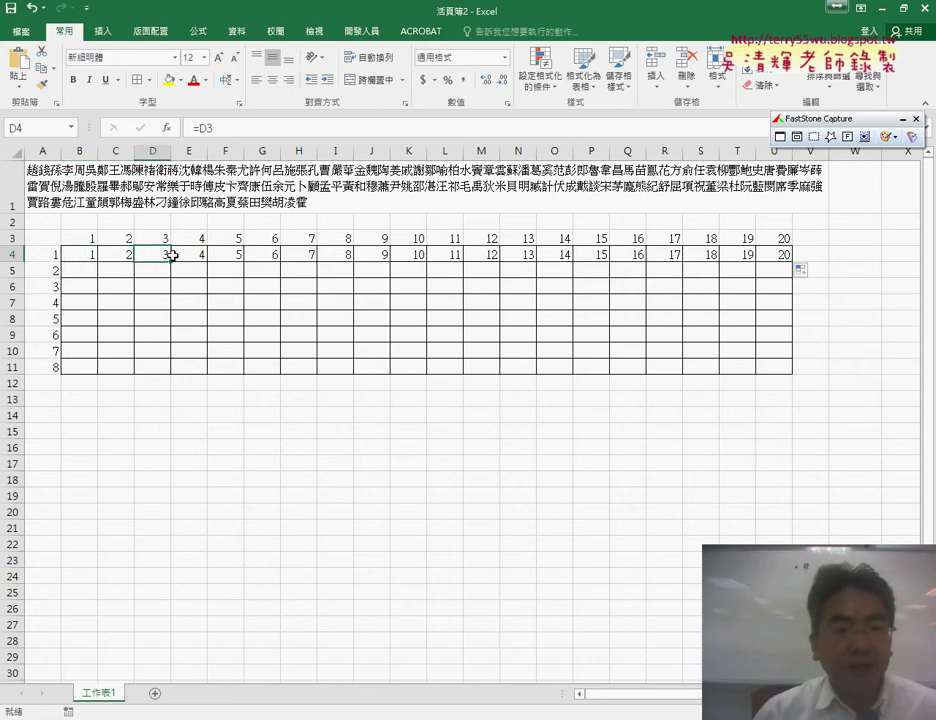
pyautogui.click(91, 259)
# Step: Fill row 4's 1–20 formulas down through row 11 and check B4 and B5
pyautogui.moveTo(95, 261); pyautogui.dragTo(793, 262)
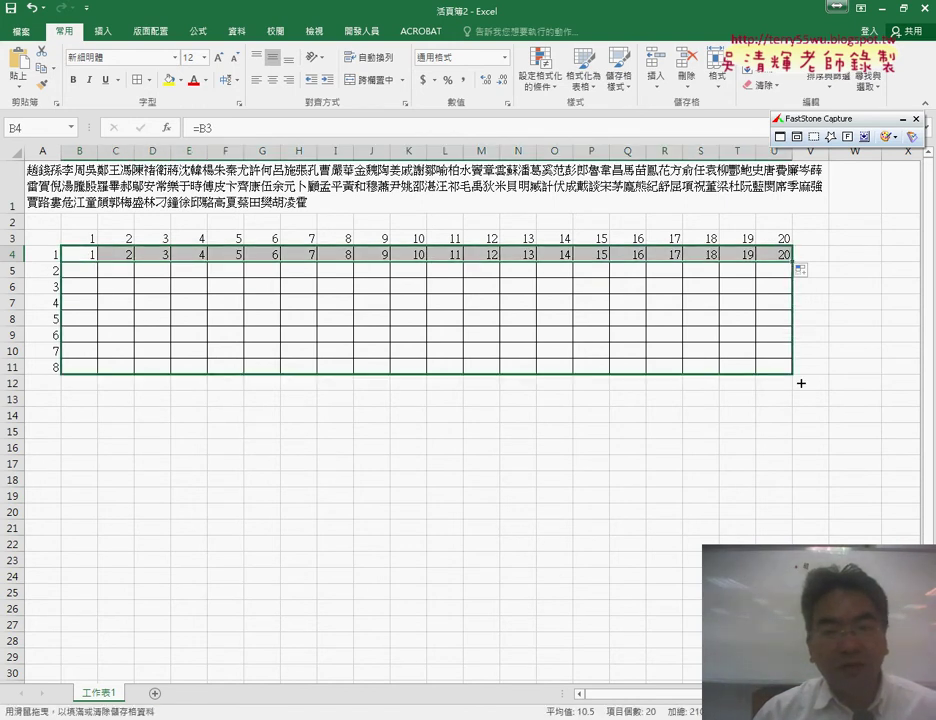
pyautogui.moveTo(793, 262); pyautogui.dragTo(795, 374)
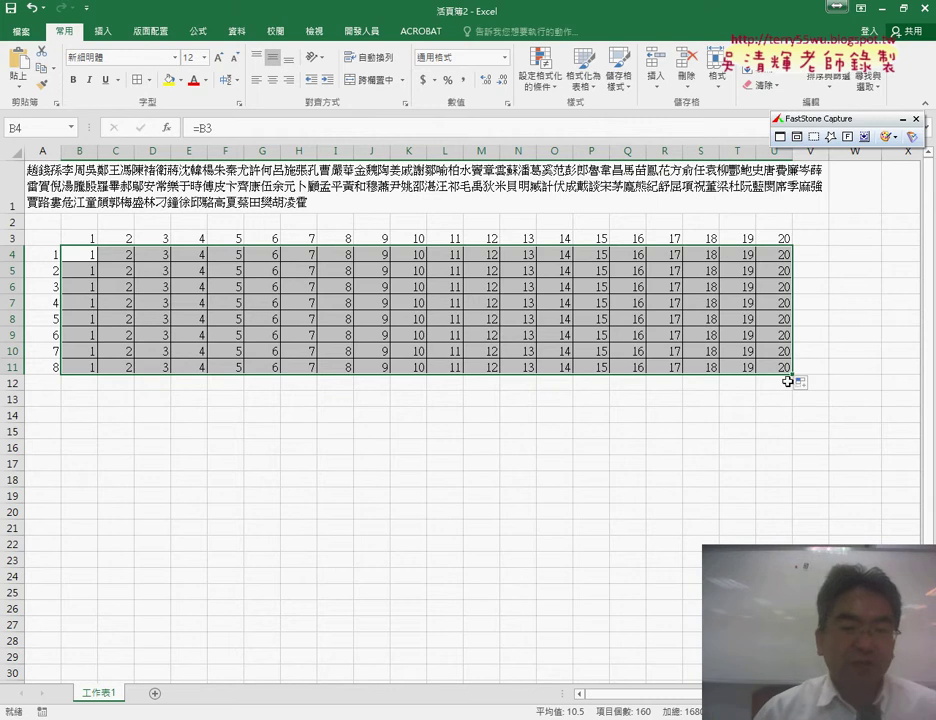
pyautogui.click(84, 253)
pyautogui.click(88, 271)
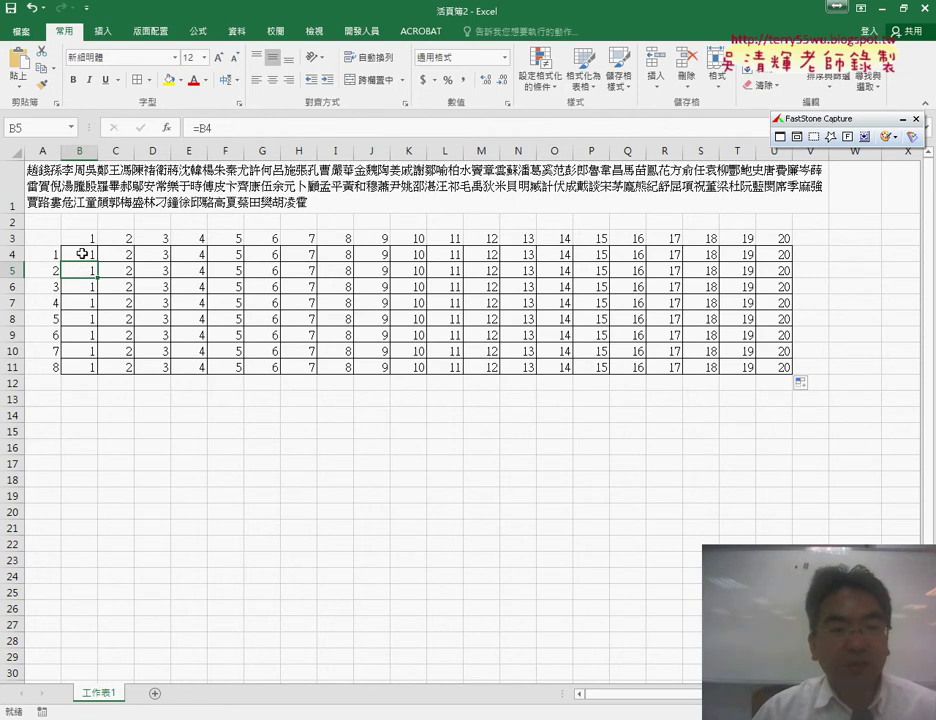
pyautogui.click(82, 253)
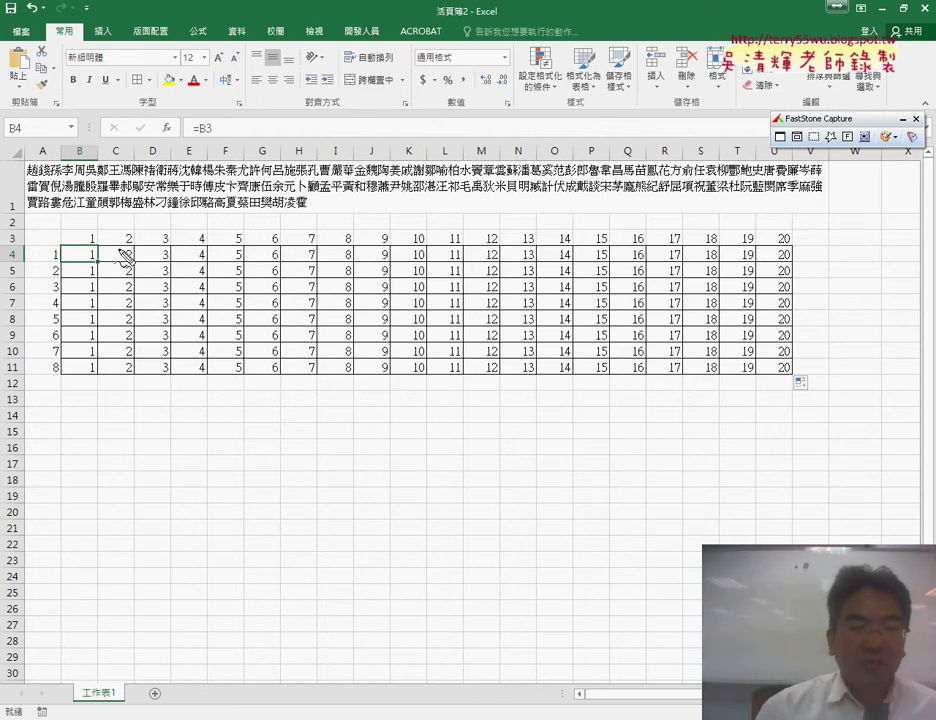
pyautogui.moveTo(55, 371)
pyautogui.mouseDown()
pyautogui.moveTo(64, 290)
pyautogui.moveTo(62, 372)
pyautogui.mouseUp()
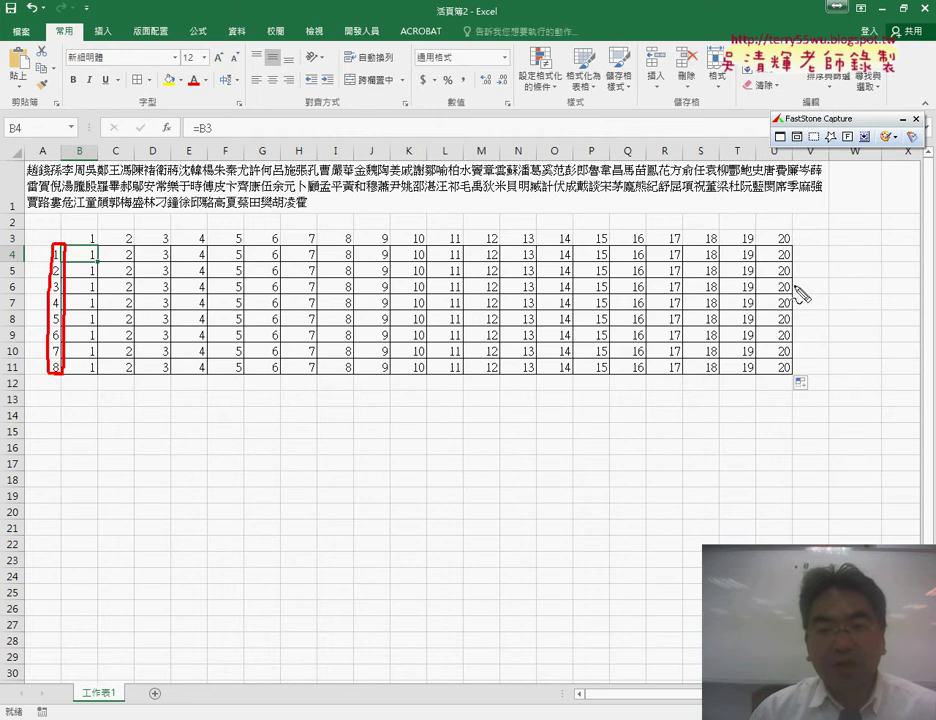
pyautogui.moveTo(795, 232); pyautogui.dragTo(790, 228)
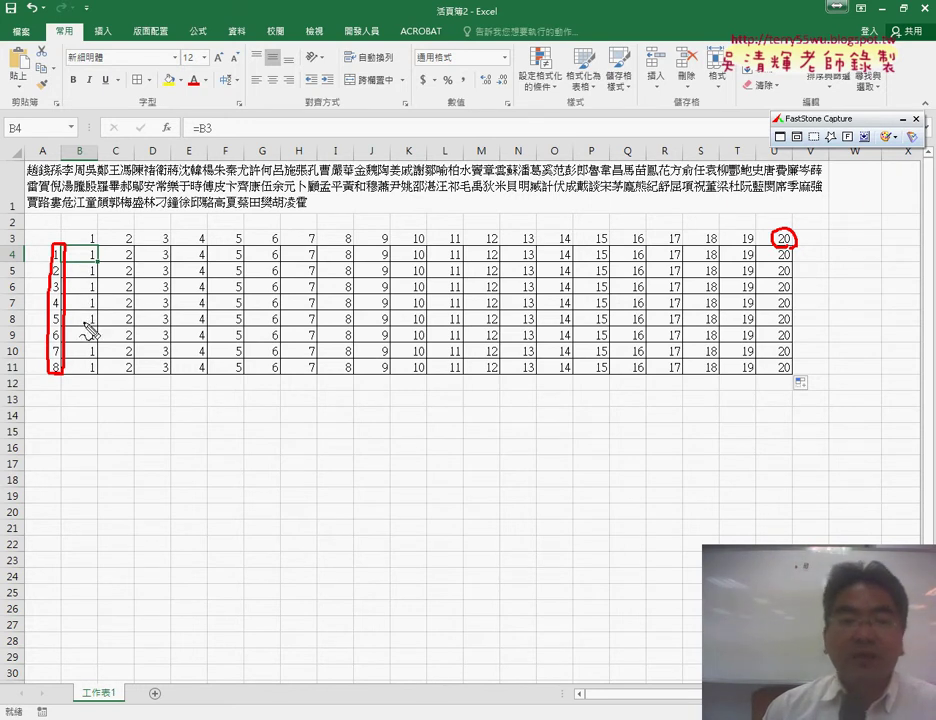
pyautogui.press('Escape')
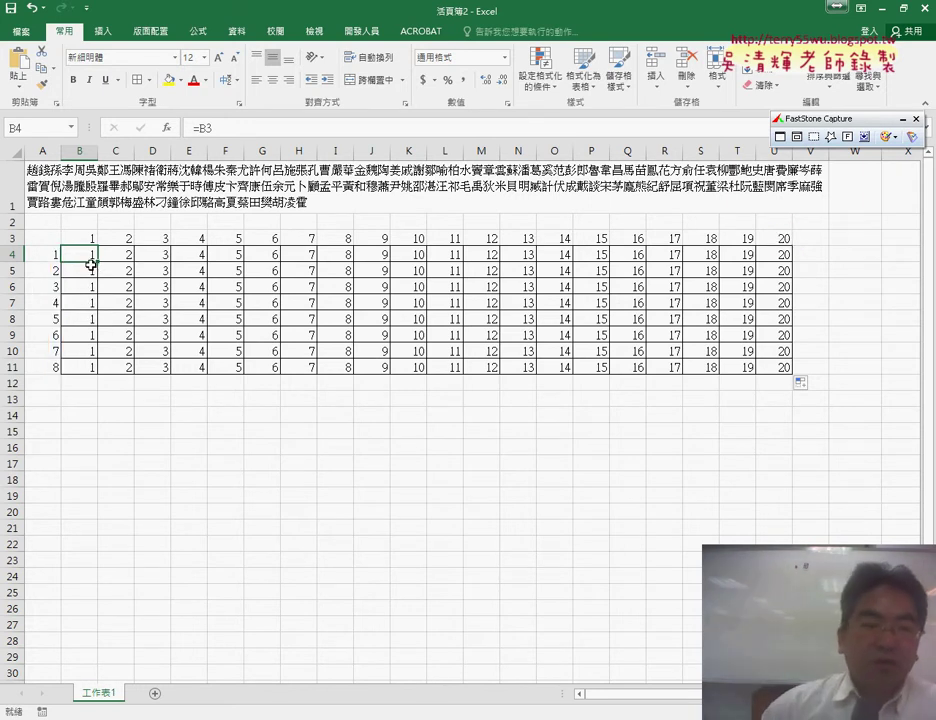
pyautogui.click(375, 136)
# Step: Extend B4's formula with the row term so it reads =B3+(A4-1)*20
pyautogui.write('+')
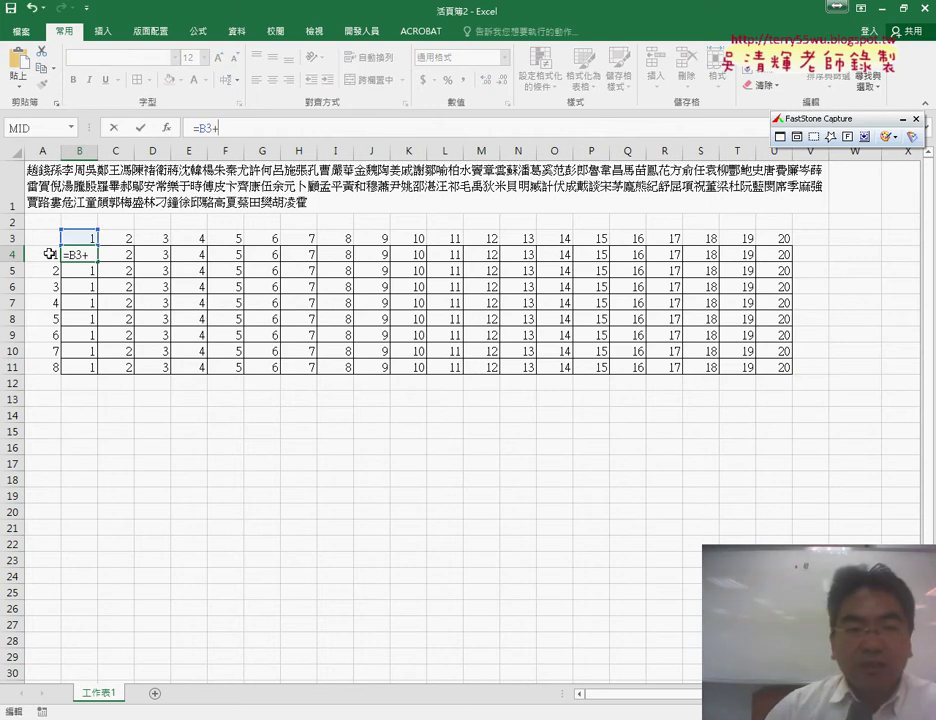
pyautogui.click(49, 258)
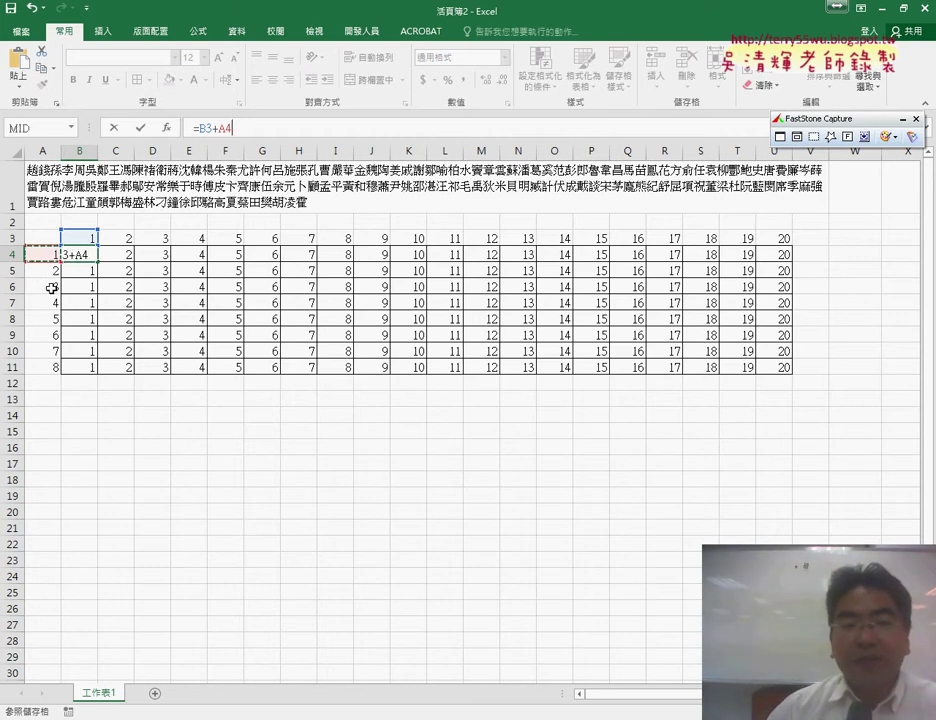
pyautogui.click(238, 129)
pyautogui.write('-1')
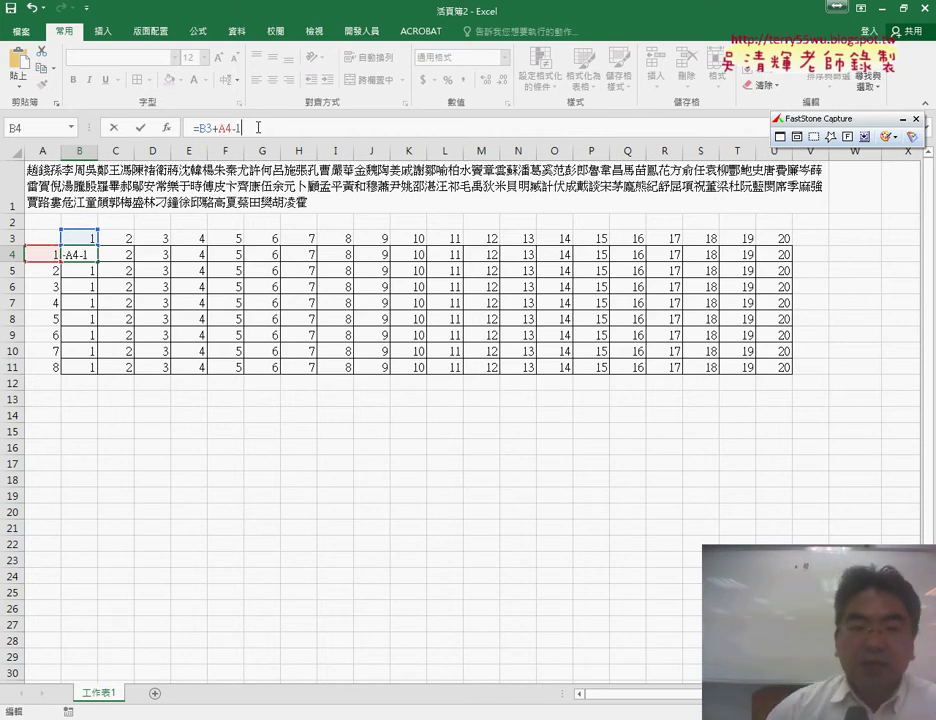
pyautogui.click(217, 128)
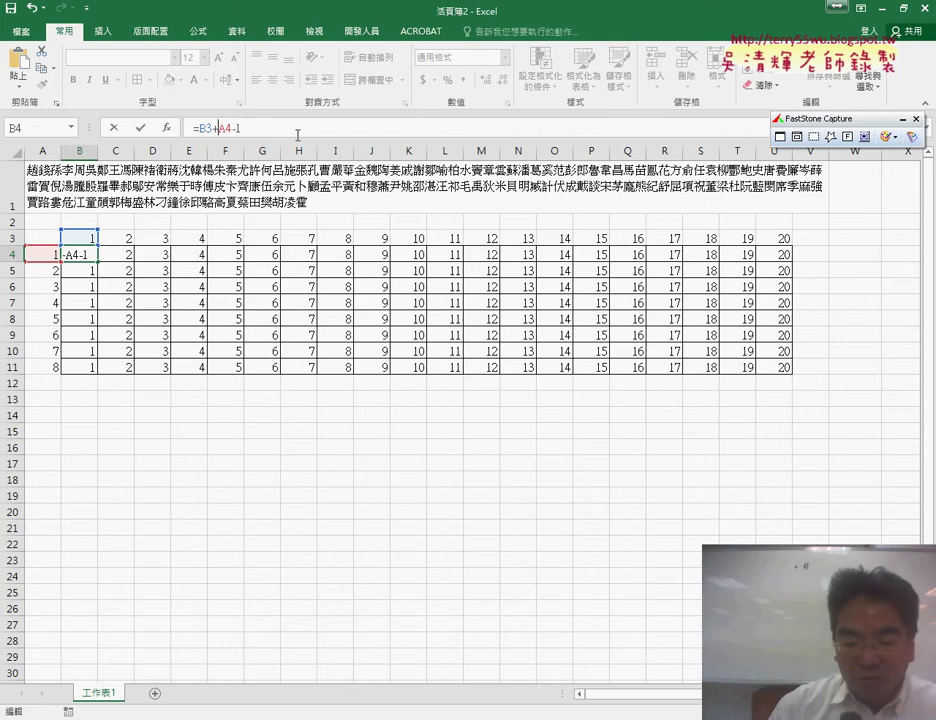
pyautogui.write('(')
pyautogui.press('End')
pyautogui.write(')')
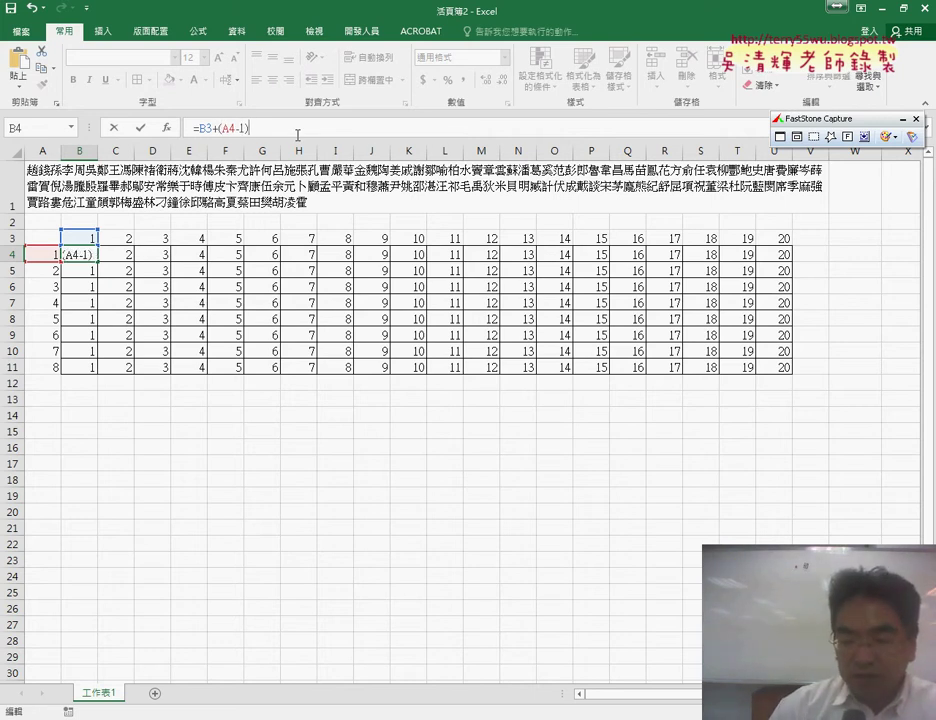
pyautogui.write('*20')
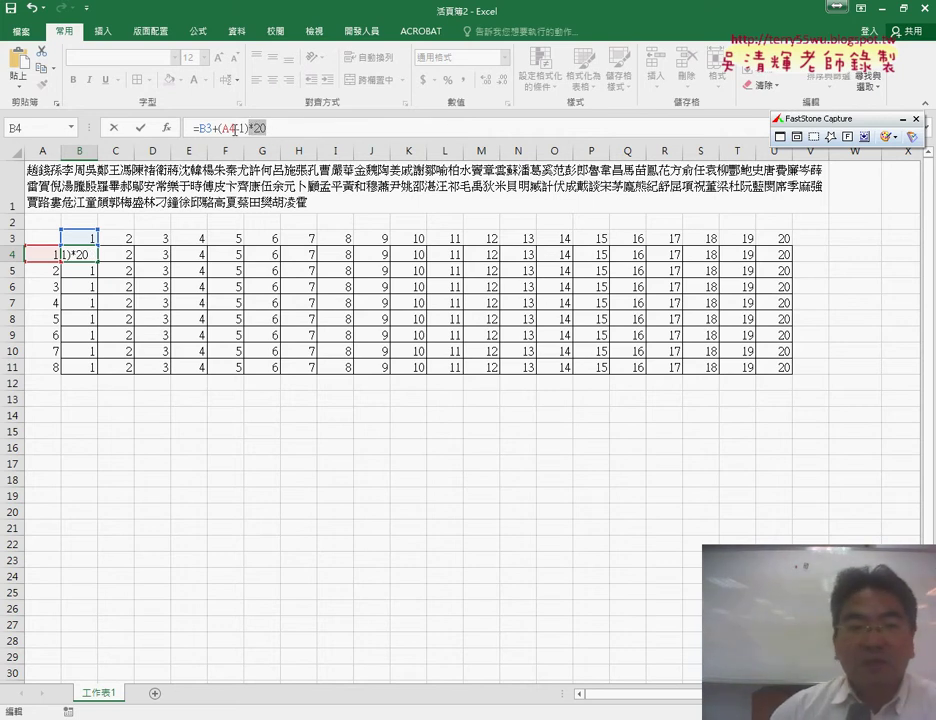
# Step: Add $ locks to the B4 formula so it becomes =B$3+($A4-1)*20
pyautogui.moveTo(219, 130); pyautogui.dragTo(249, 130)
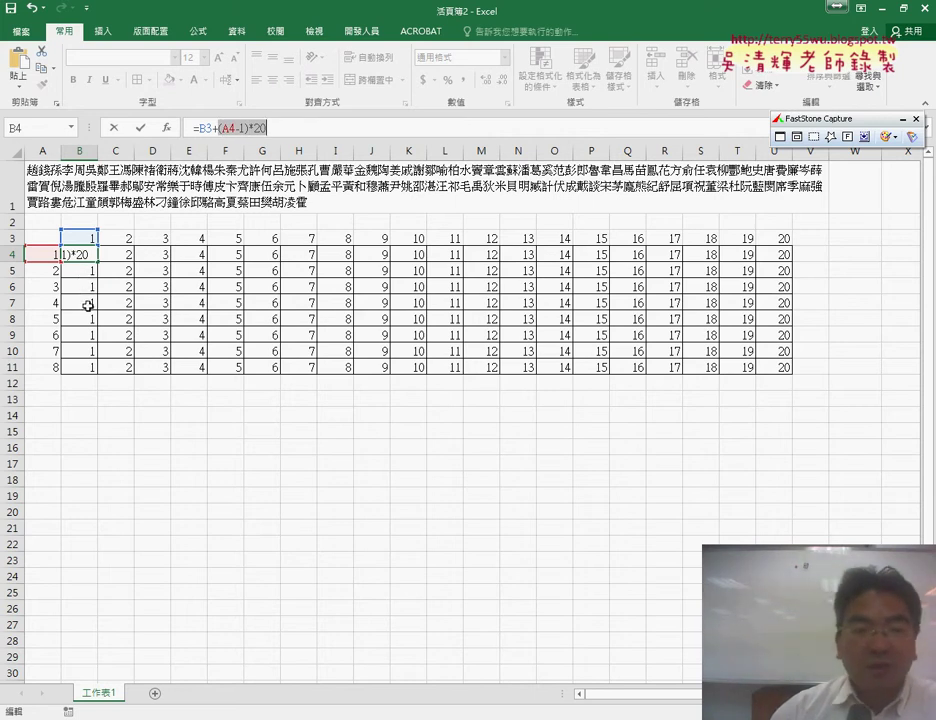
pyautogui.click(291, 127)
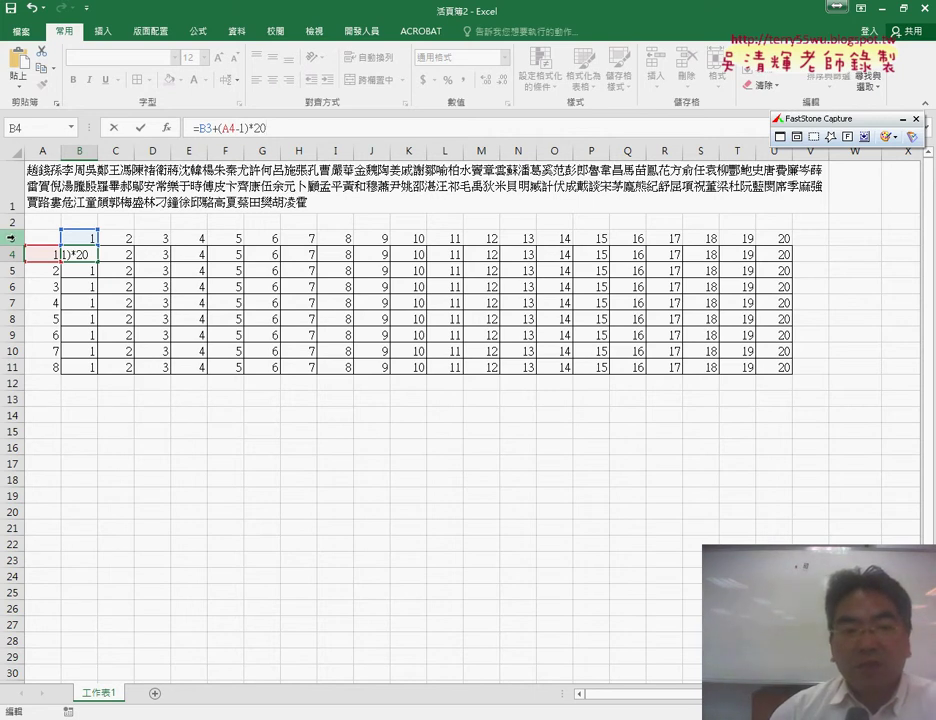
pyautogui.click(203, 128)
pyautogui.write('$3+(')
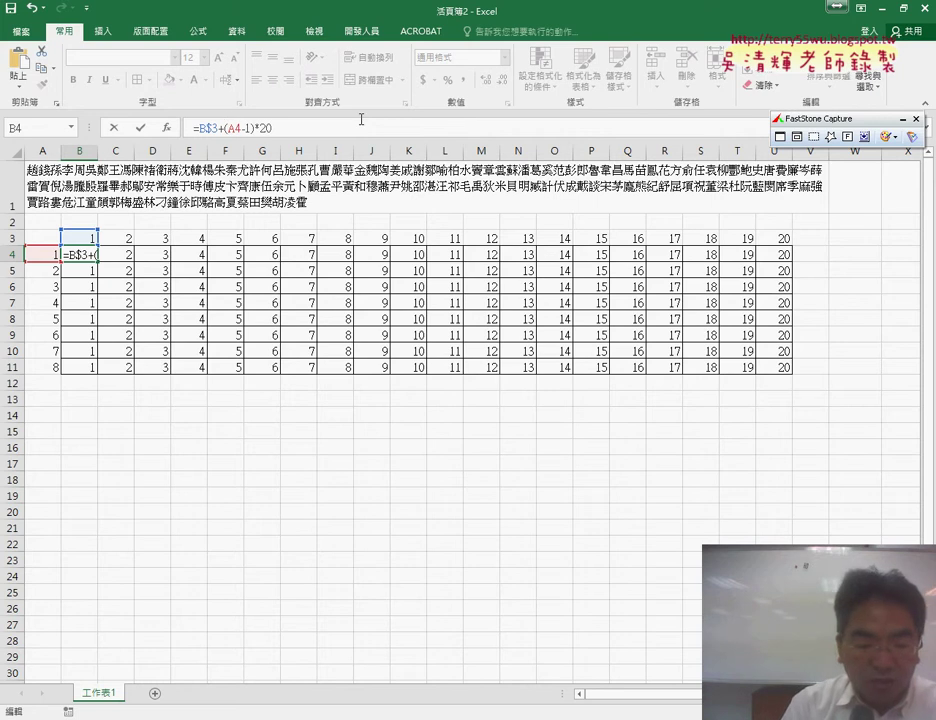
pyautogui.write('$')
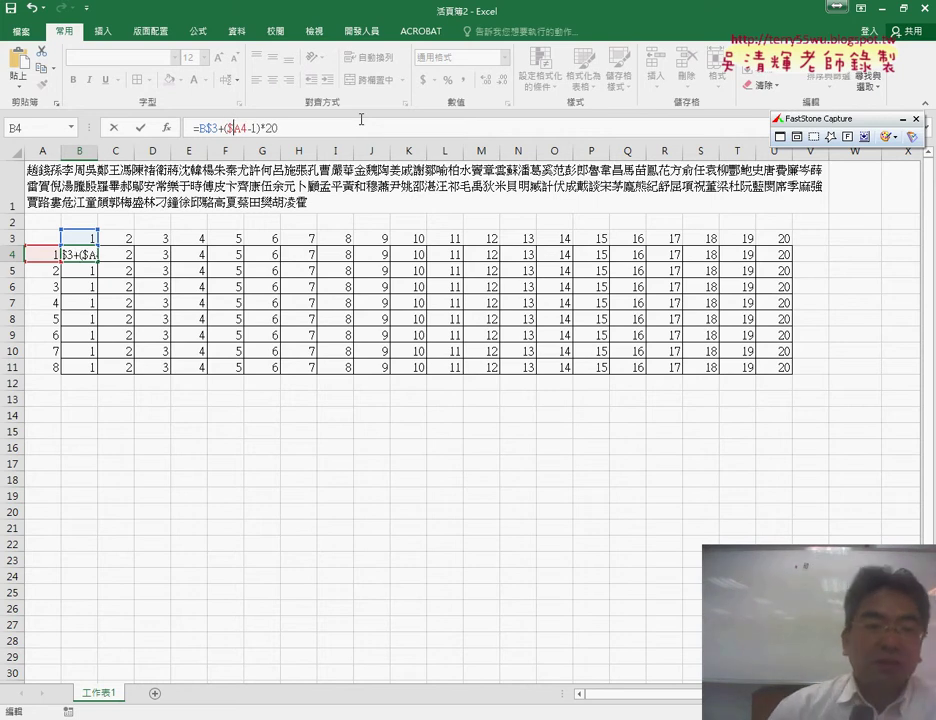
# Step: Commit the B4 formula and fill it across B4:U11, numbering the grid 1 to 160
pyautogui.click(143, 129)
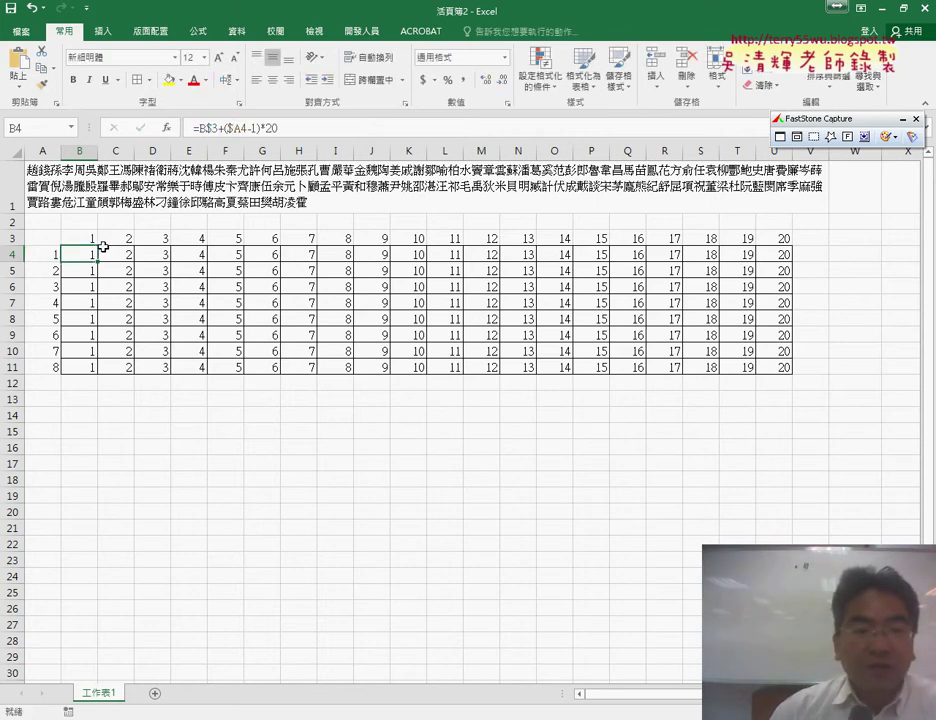
pyautogui.moveTo(97, 260)
pyautogui.mouseDown()
pyautogui.moveTo(790, 264)
pyautogui.moveTo(790, 372)
pyautogui.mouseUp()
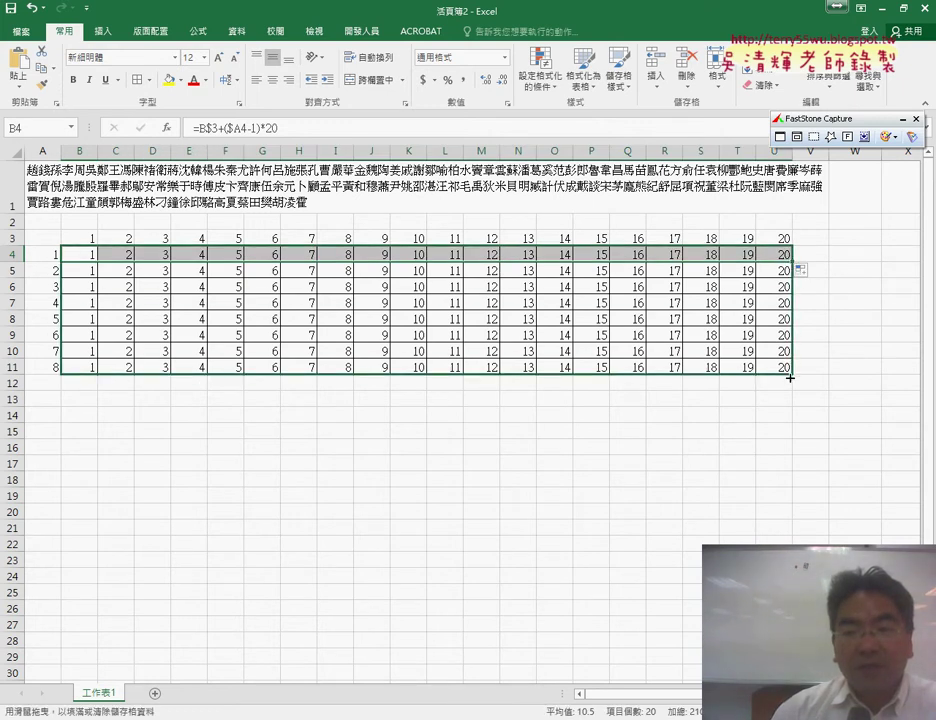
pyautogui.moveTo(790, 378); pyautogui.dragTo(788, 377)
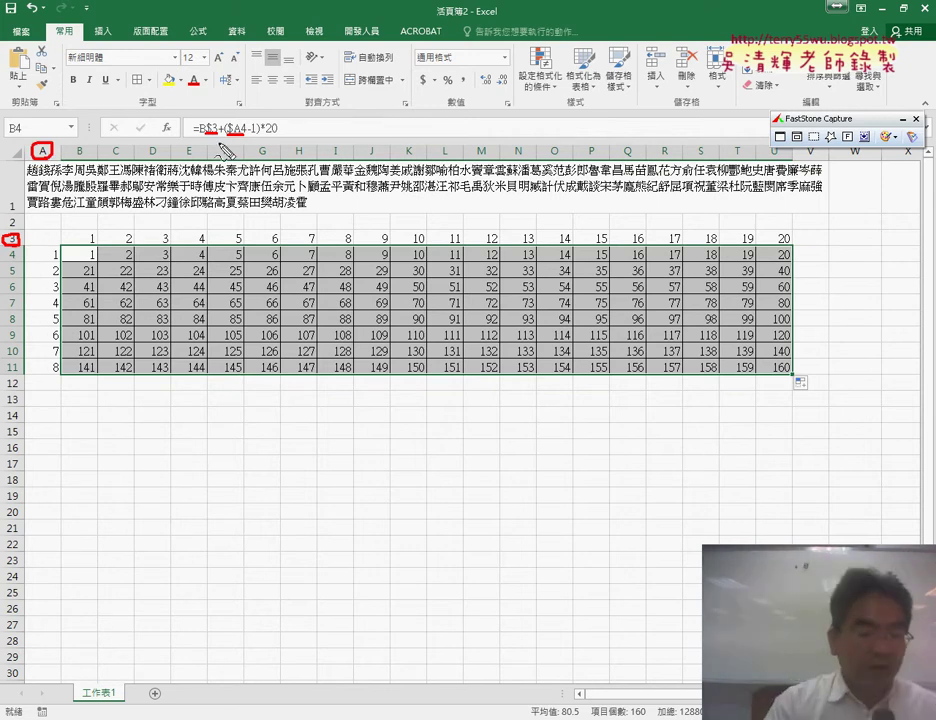
pyautogui.press('Escape')
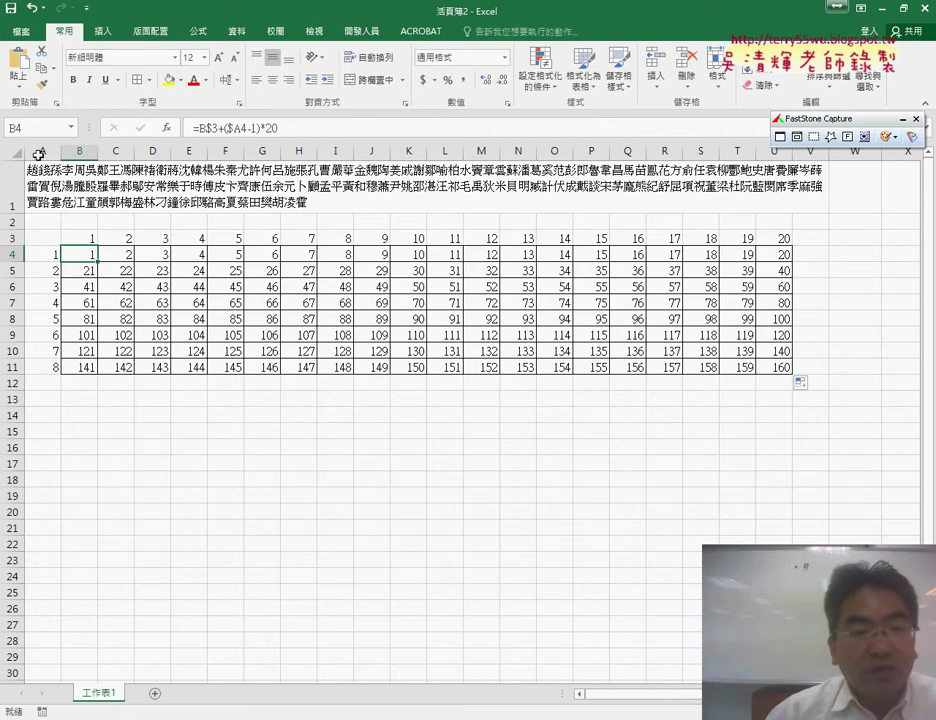
# Step: Select B4's formula text after the equals sign and bring up its cut/copy menu
pyautogui.moveTo(198, 128); pyautogui.dragTo(251, 128)
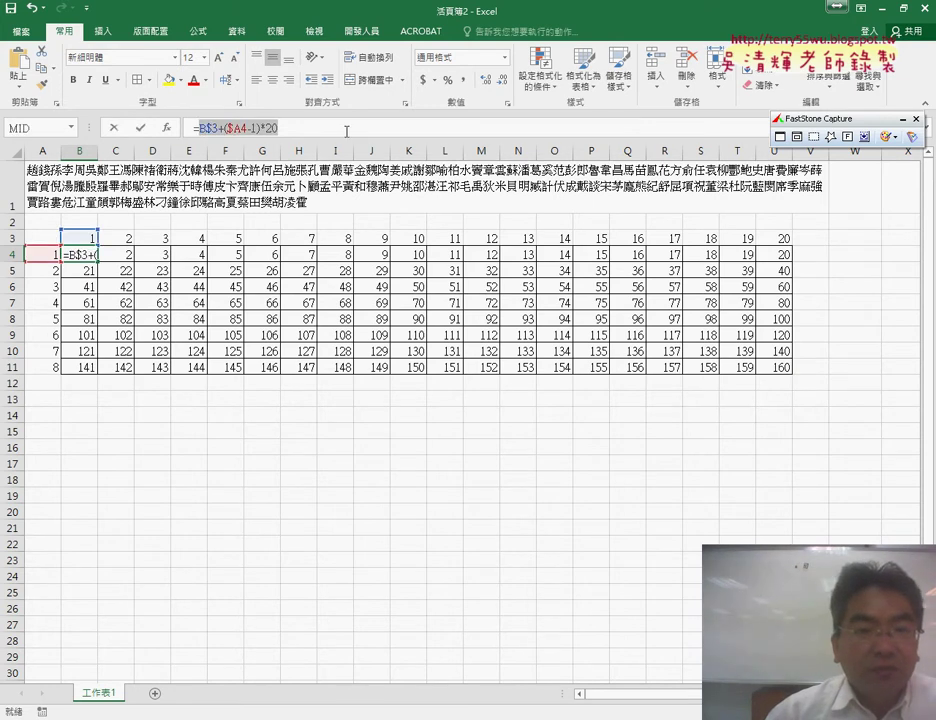
pyautogui.rightClick(251, 128)
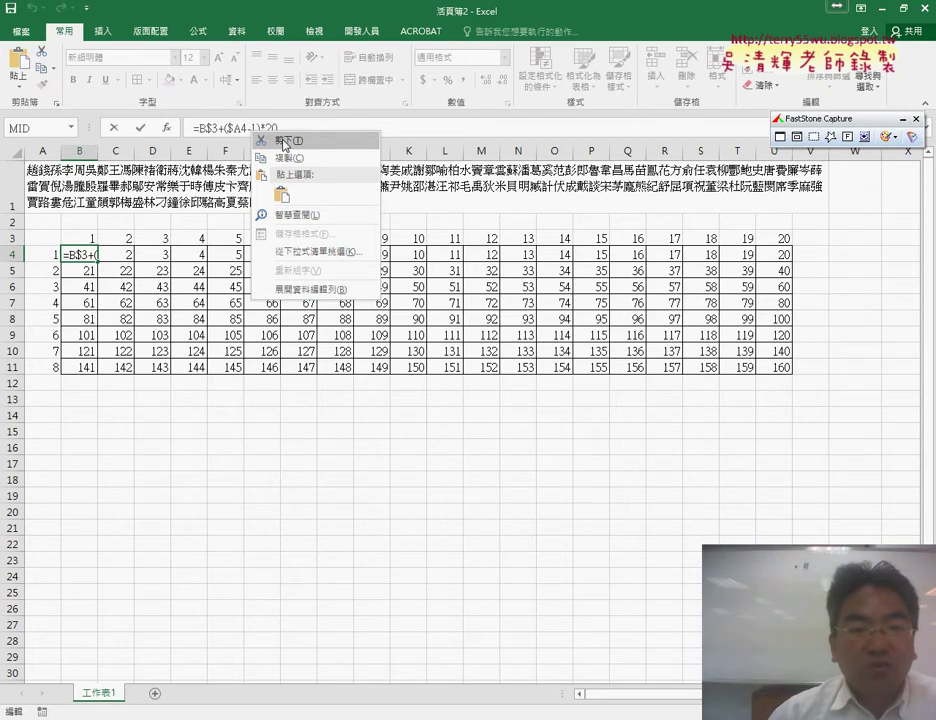
pyautogui.moveTo(280, 128); pyautogui.dragTo(240, 128)
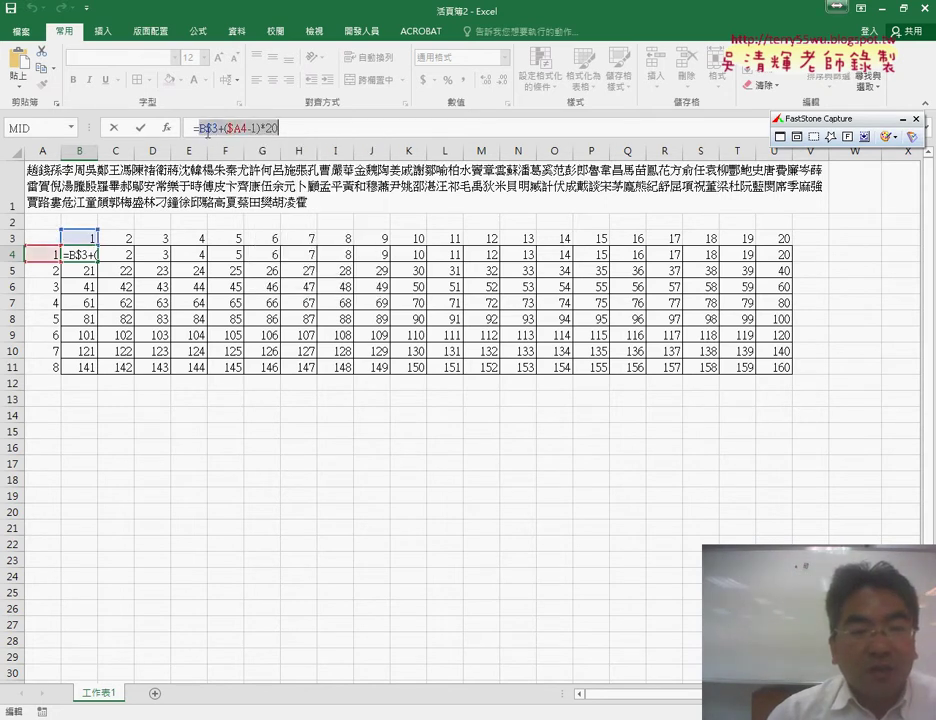
pyautogui.rightClick(240, 132)
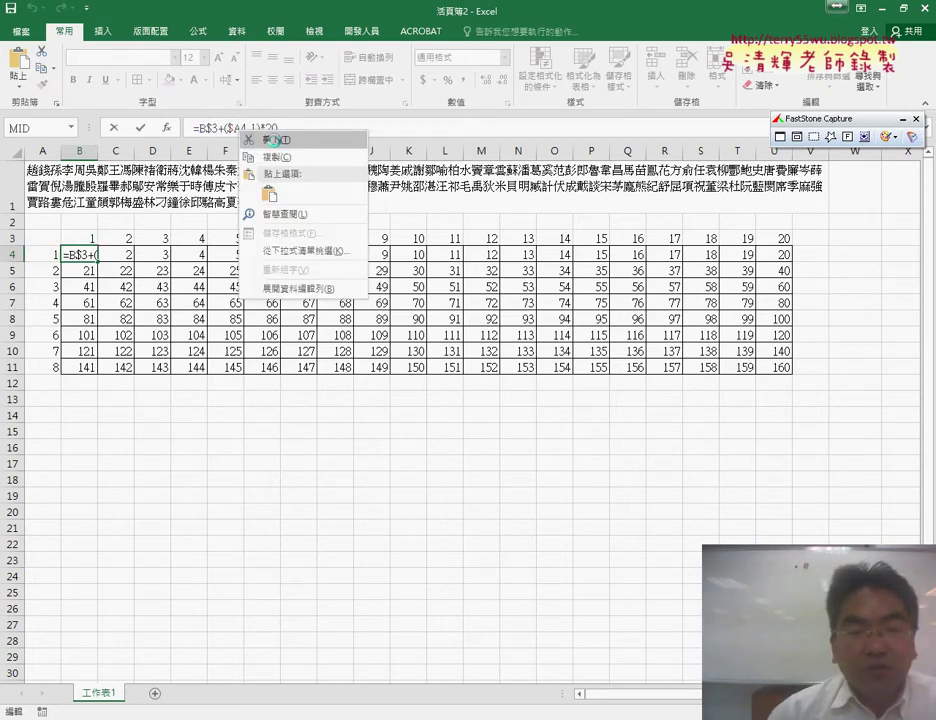
# Step: Cut the numbering pattern out of B4 and insert MID from the Text function category
pyautogui.click(243, 138)
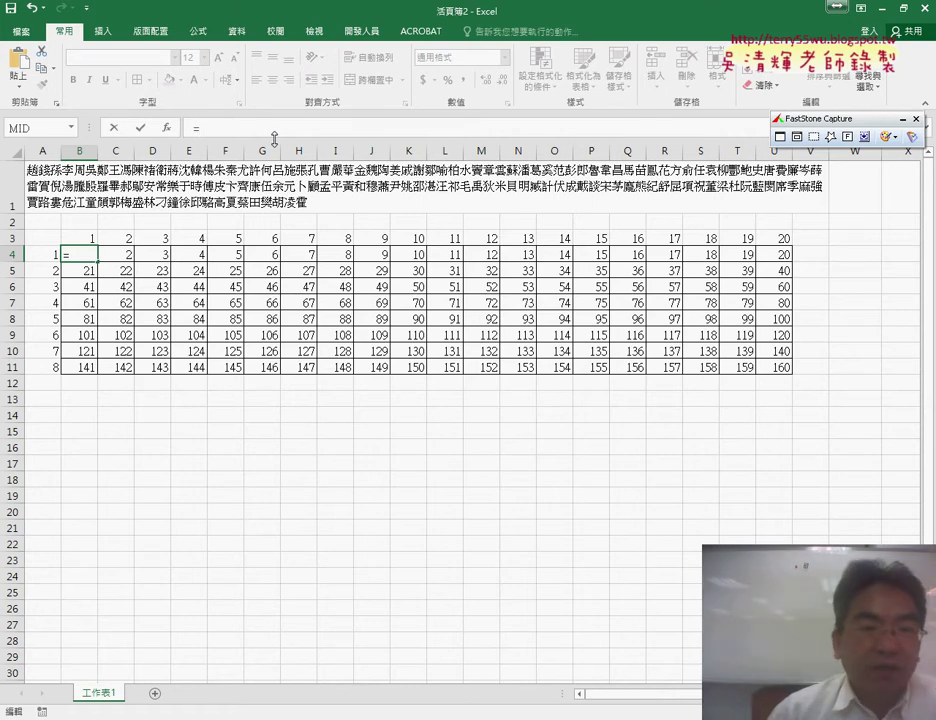
pyautogui.click(168, 128)
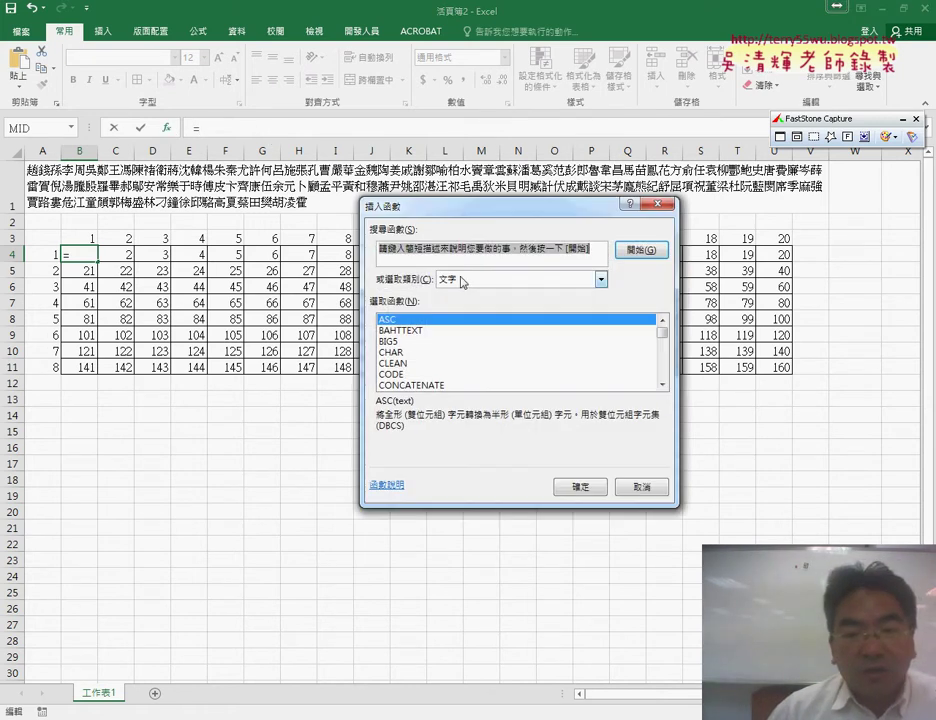
pyautogui.click(561, 284)
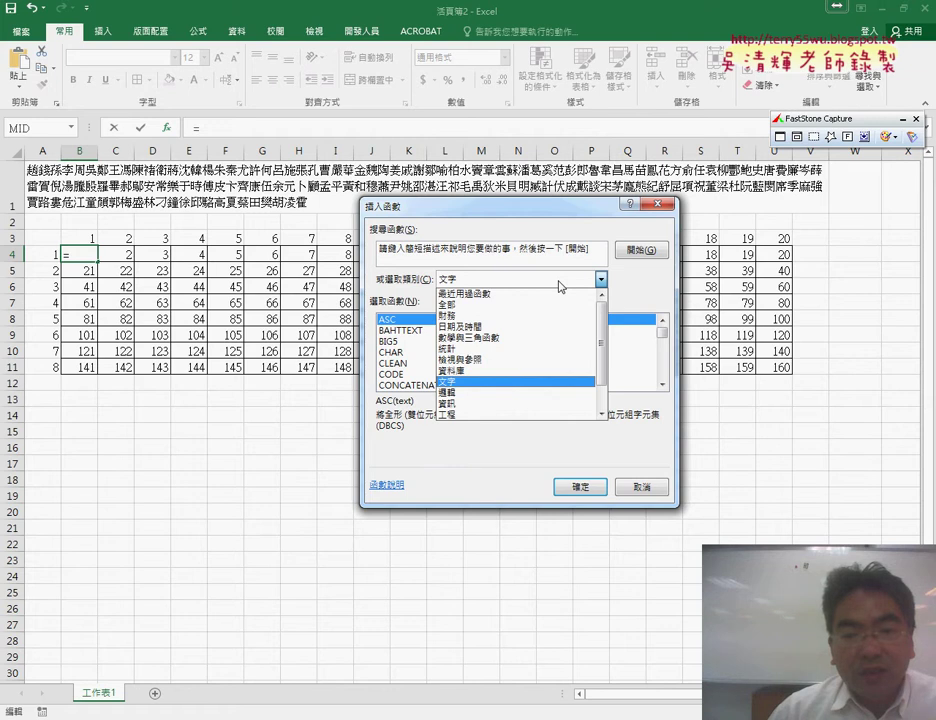
pyautogui.click(561, 287)
pyautogui.moveTo(662, 330); pyautogui.dragTo(665, 352)
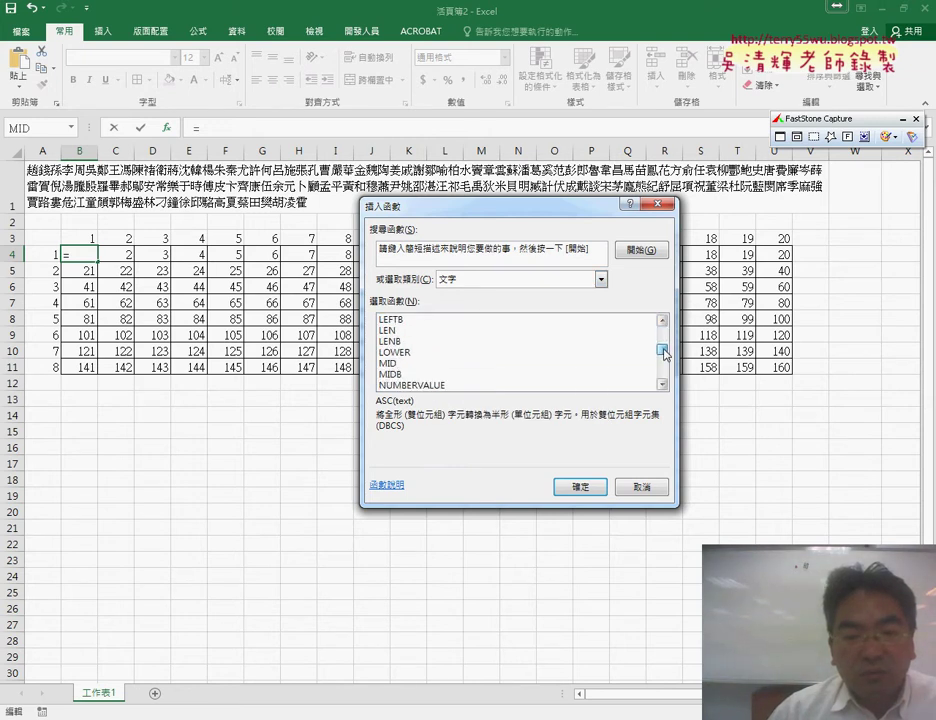
pyautogui.doubleClick(405, 363)
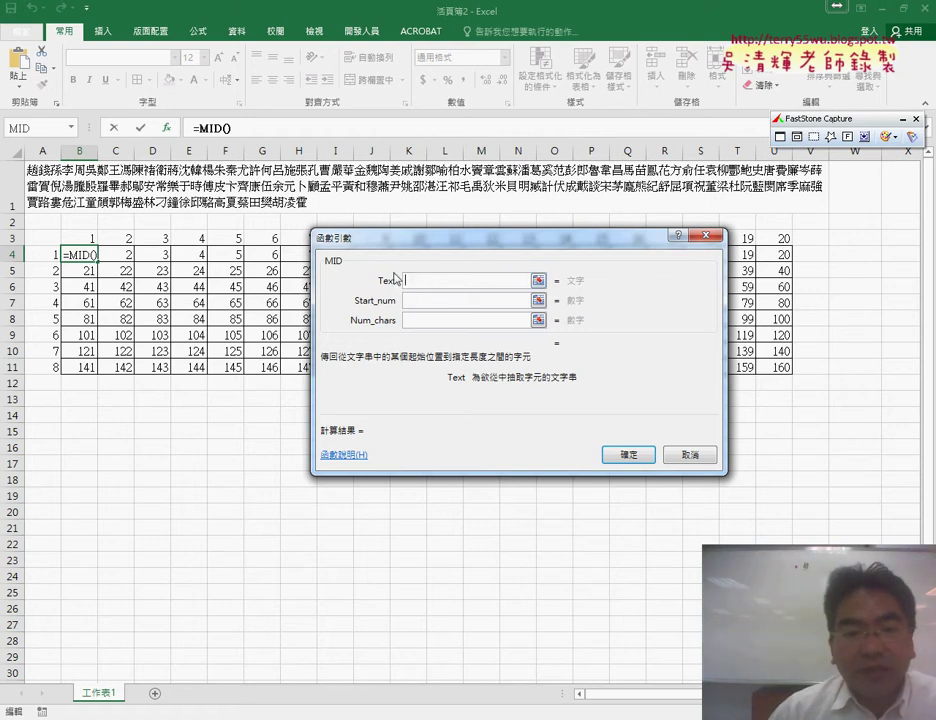
# Step: Set MID's Text to $A$1 and paste B$3+($A4-1)*20 as Start_num
pyautogui.click(301, 202)
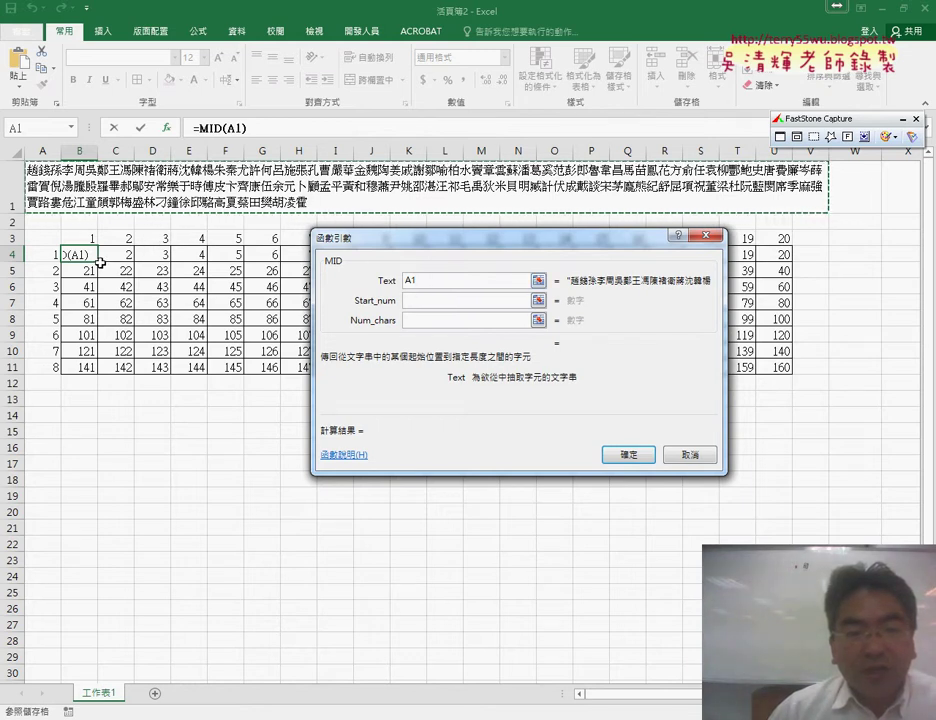
pyautogui.doubleClick(428, 281)
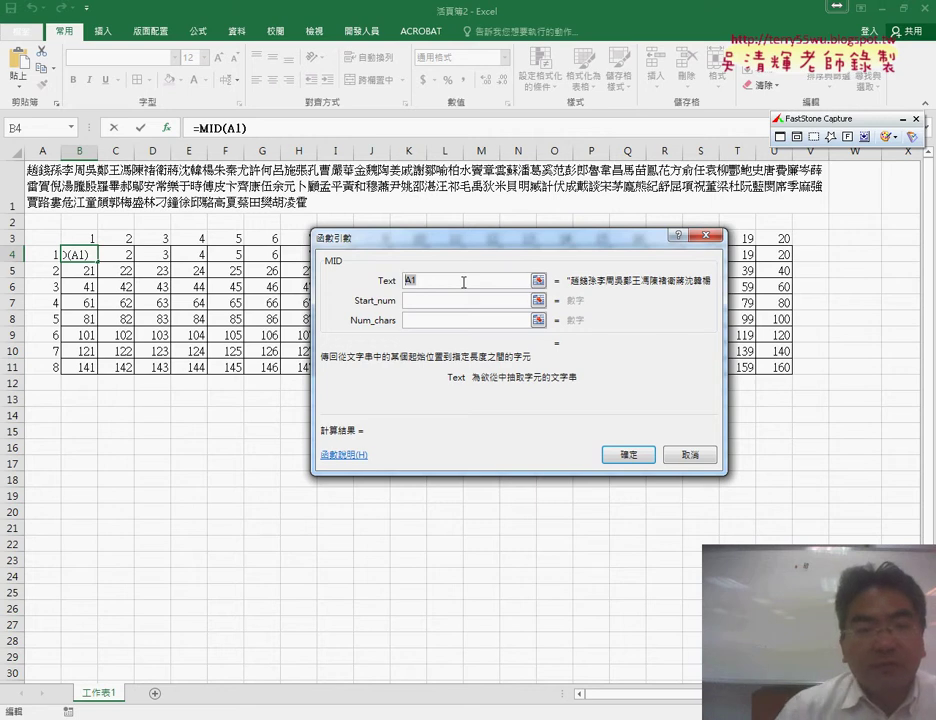
pyautogui.press('F4')
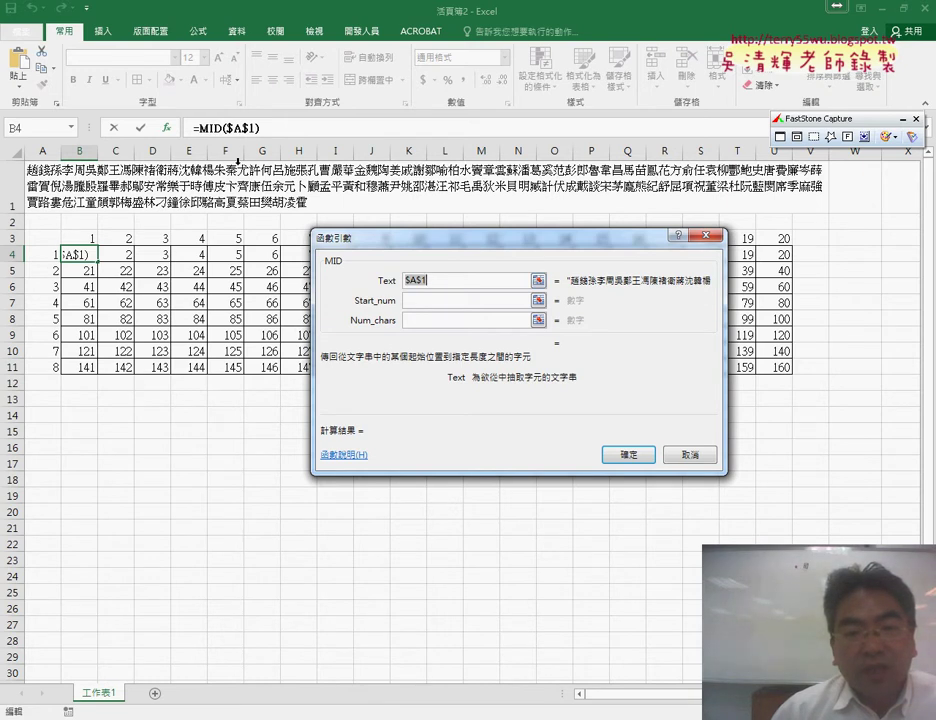
pyautogui.click(409, 300)
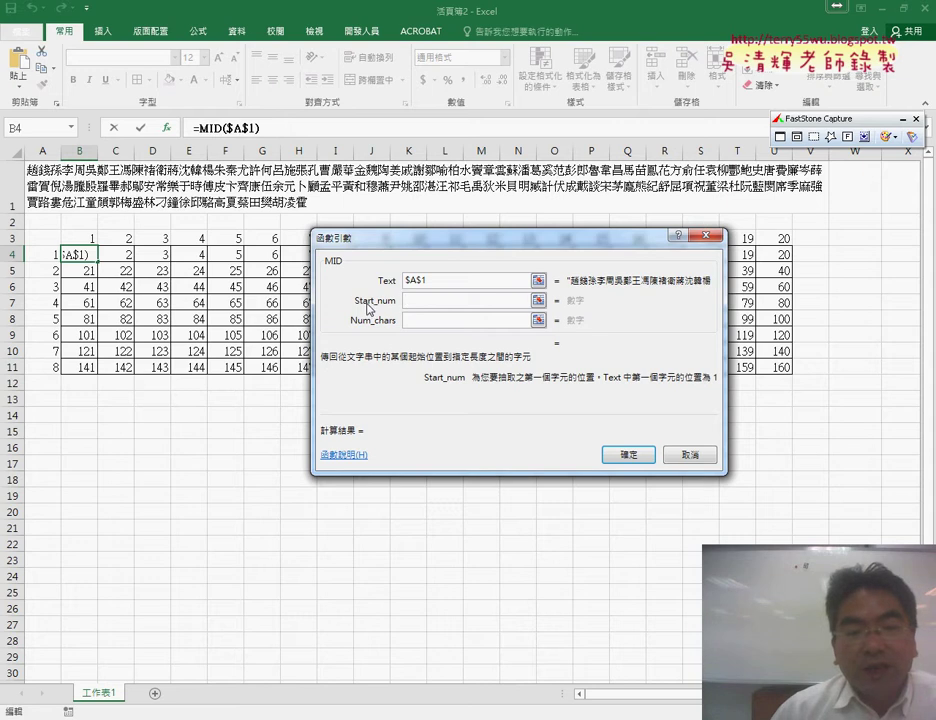
pyautogui.rightClick(419, 300)
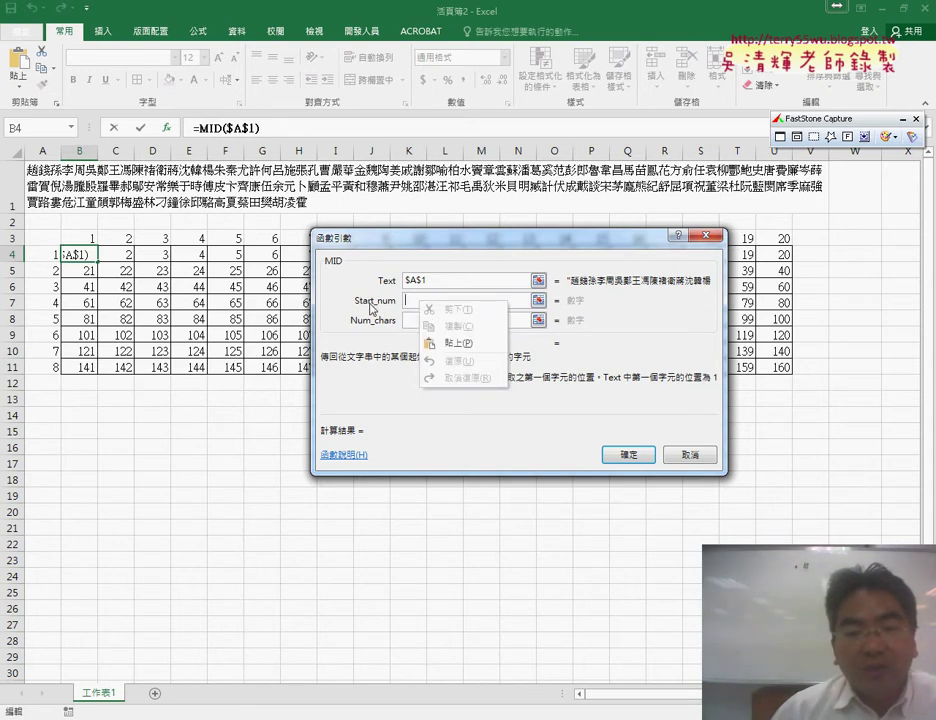
pyautogui.click(459, 344)
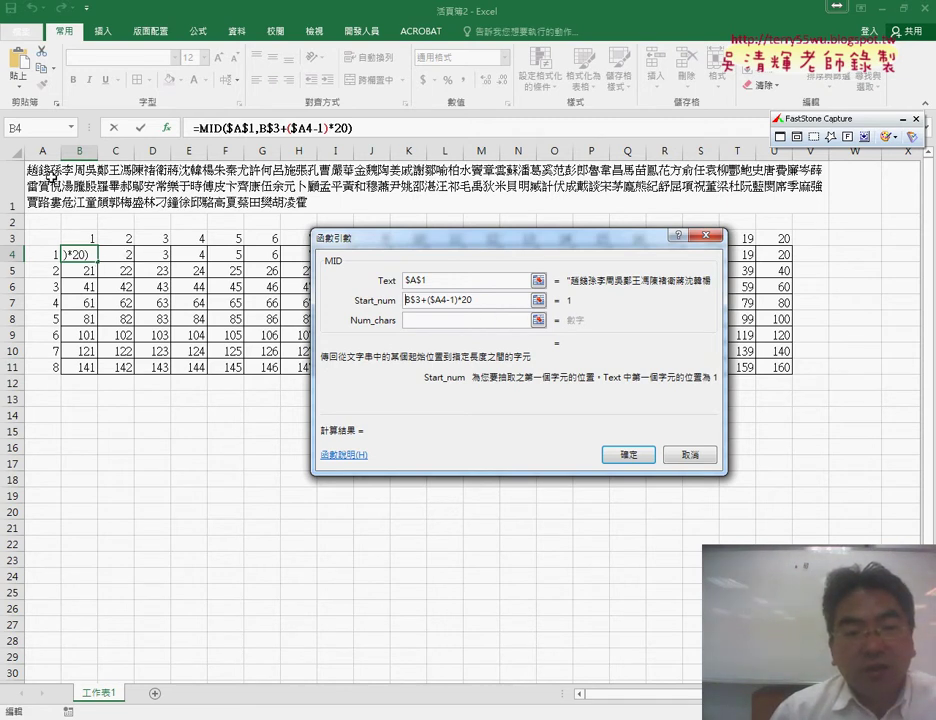
# Step: Set Num_chars to 1, confirm so B4 shows 趙, and copy it across row 4
pyautogui.click(415, 320)
pyautogui.write('1')
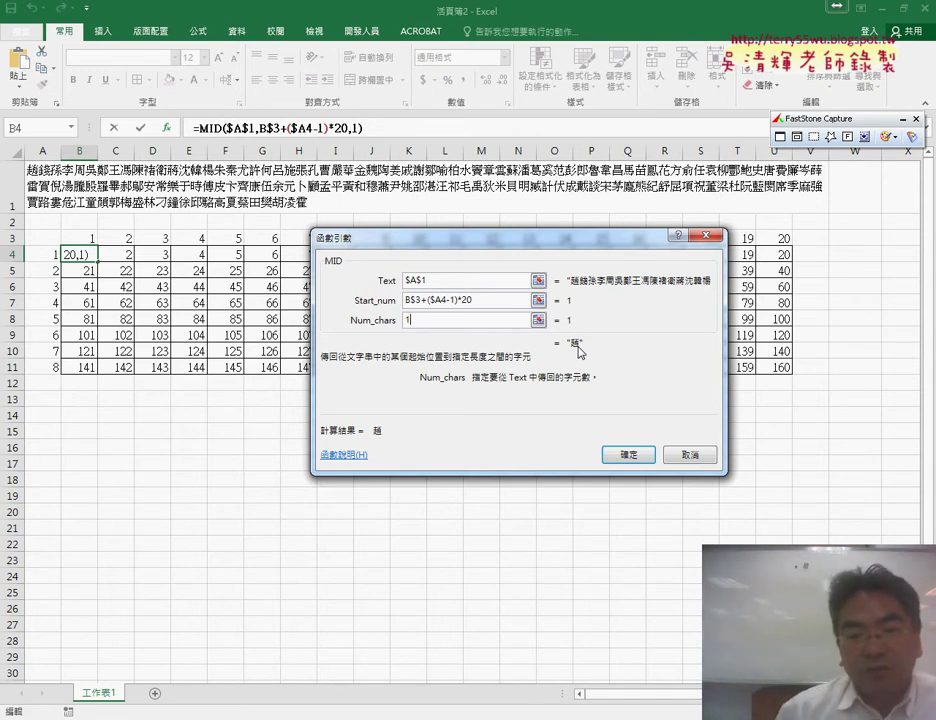
pyautogui.click(627, 455)
pyautogui.moveTo(97, 264)
pyautogui.mouseDown()
pyautogui.moveTo(790, 268)
pyautogui.moveTo(787, 369)
pyautogui.mouseUp()
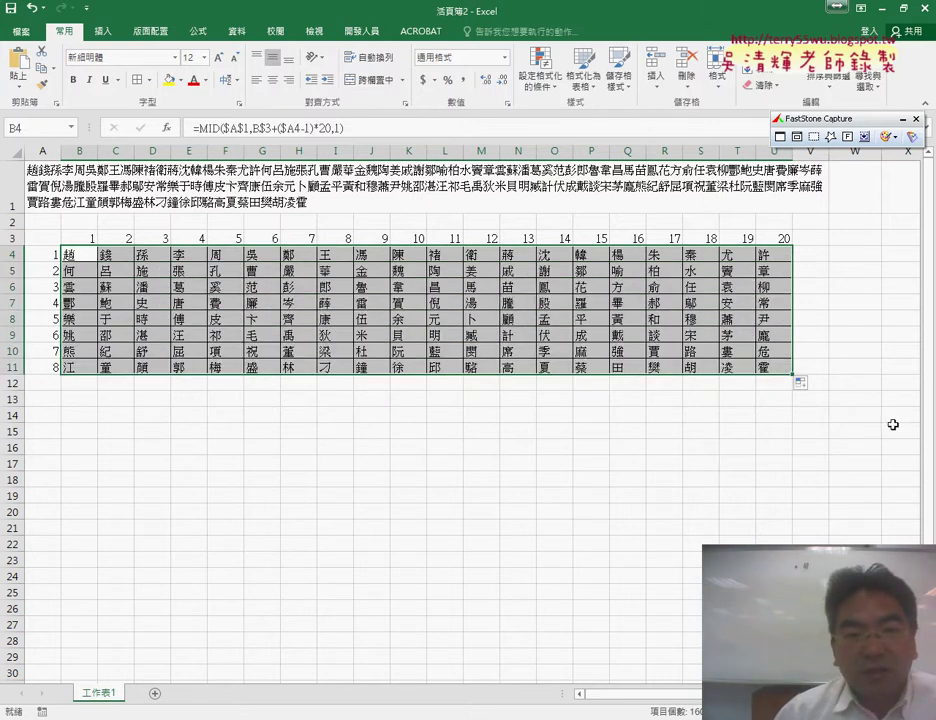
# Step: Centre the grid characters and mark 趙 and 霍 in both A1 and the grid
pyautogui.click(273, 80)
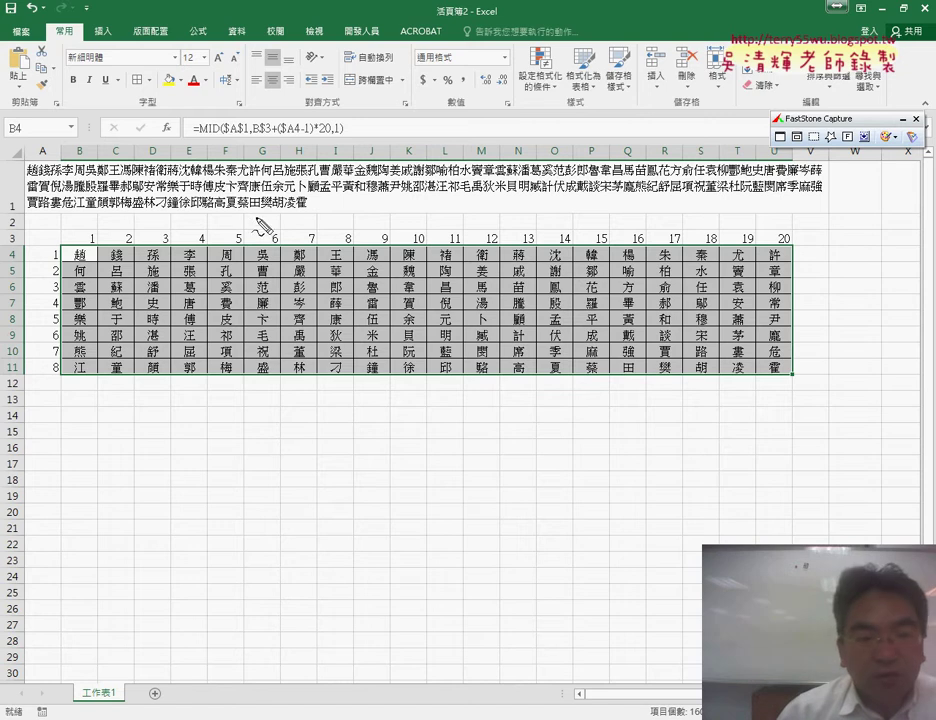
pyautogui.moveTo(86, 266); pyautogui.dragTo(88, 268)
pyautogui.moveTo(38, 159); pyautogui.dragTo(37, 161)
pyautogui.moveTo(307, 211); pyautogui.dragTo(306, 212)
pyautogui.moveTo(790, 377); pyautogui.dragTo(786, 379)
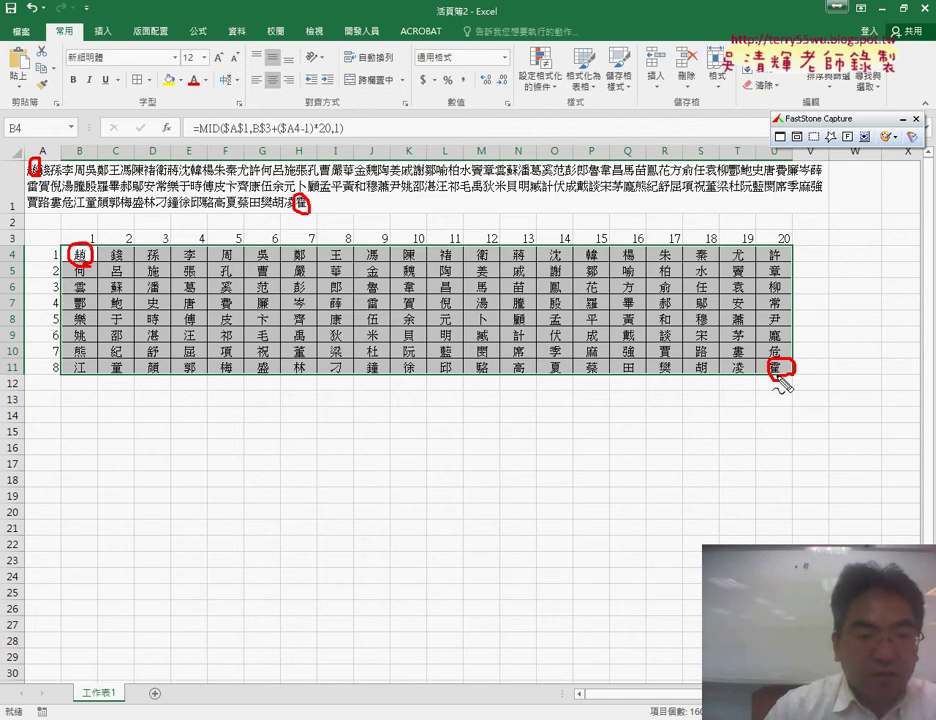
pyautogui.rightClick(777, 377)
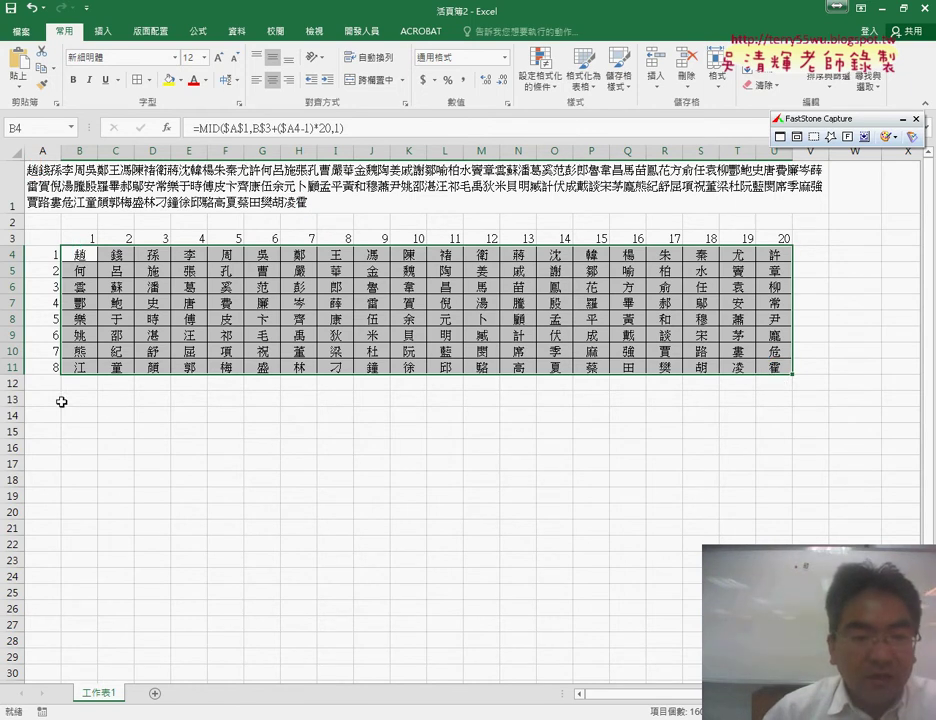
# Step: Number B13:U13 from 1 to 20 and A14:A21 from 1 to 8
pyautogui.click(80, 400)
pyautogui.write('1')
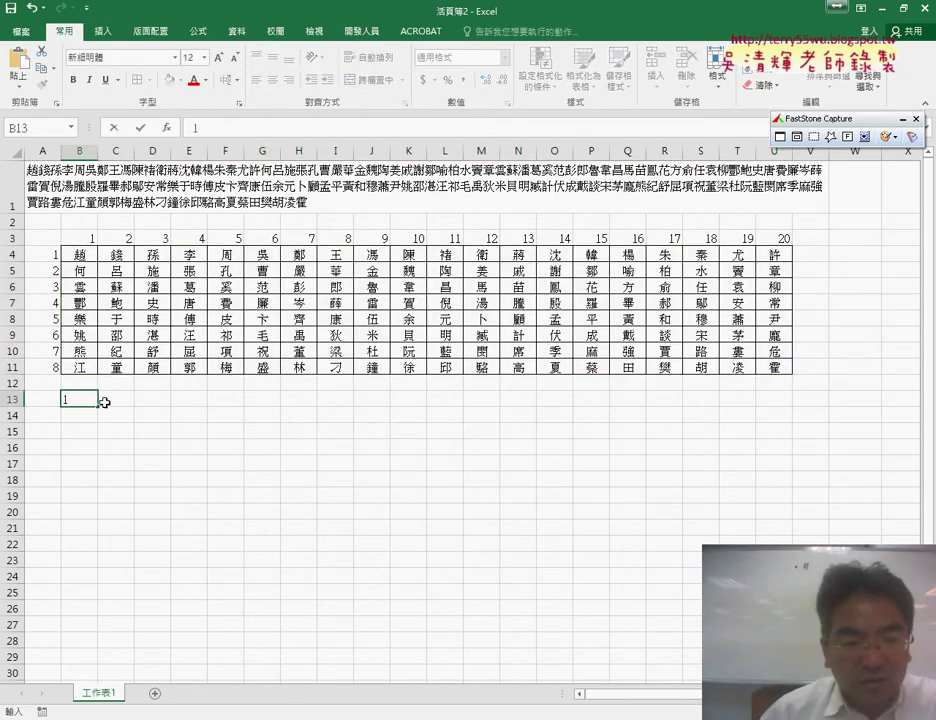
pyautogui.hotkey('ctrl', 'Return')
pyautogui.moveTo(98, 406); pyautogui.dragTo(785, 403)
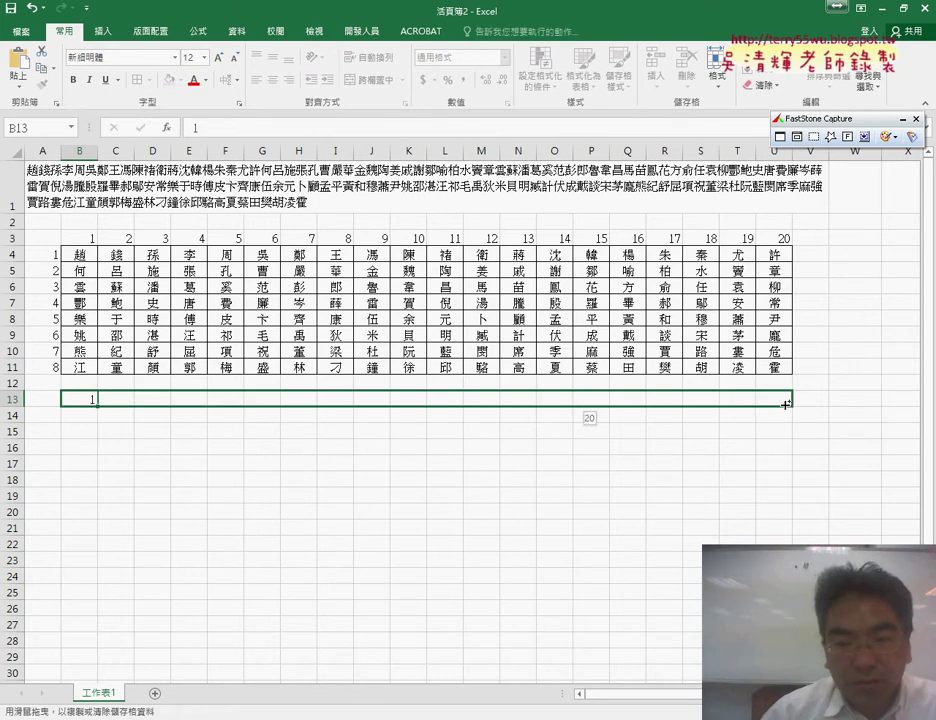
pyautogui.click(56, 417)
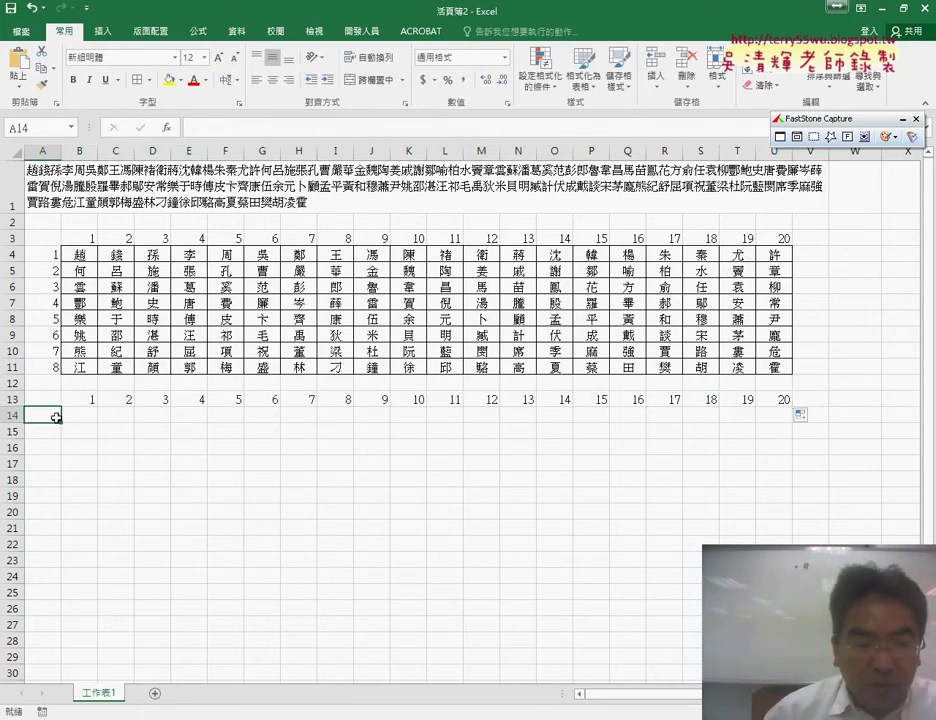
pyautogui.write('1')
pyautogui.hotkey('ctrl', 'Return')
pyautogui.moveTo(62, 422); pyautogui.dragTo(57, 538)
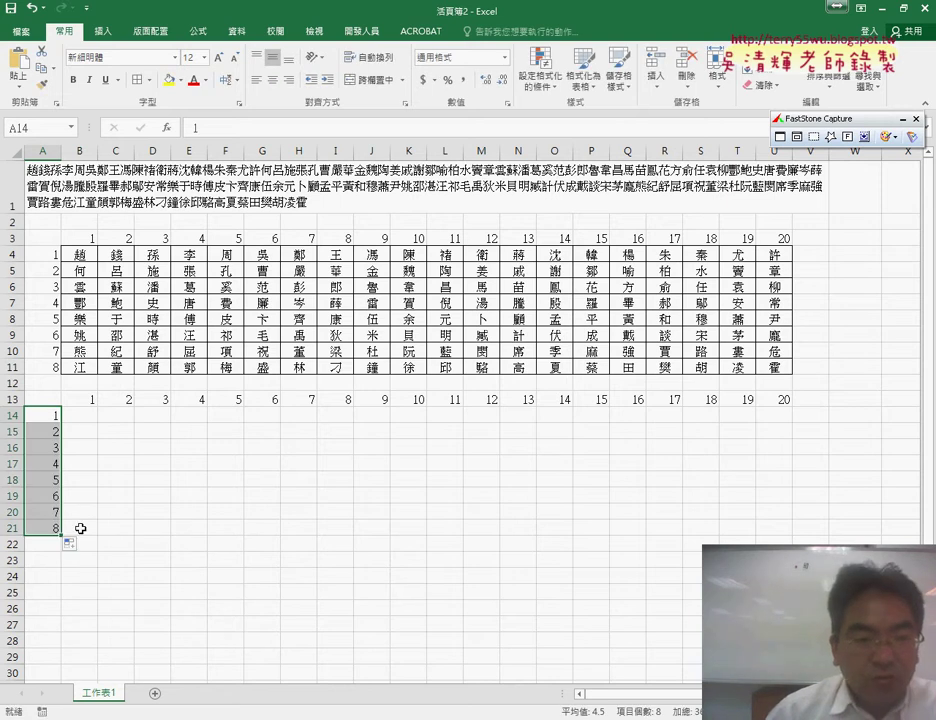
# Step: Apply All Borders to the empty block B14:U21
pyautogui.moveTo(84, 419)
pyautogui.mouseDown()
pyautogui.moveTo(703, 524)
pyautogui.moveTo(790, 530)
pyautogui.mouseUp()
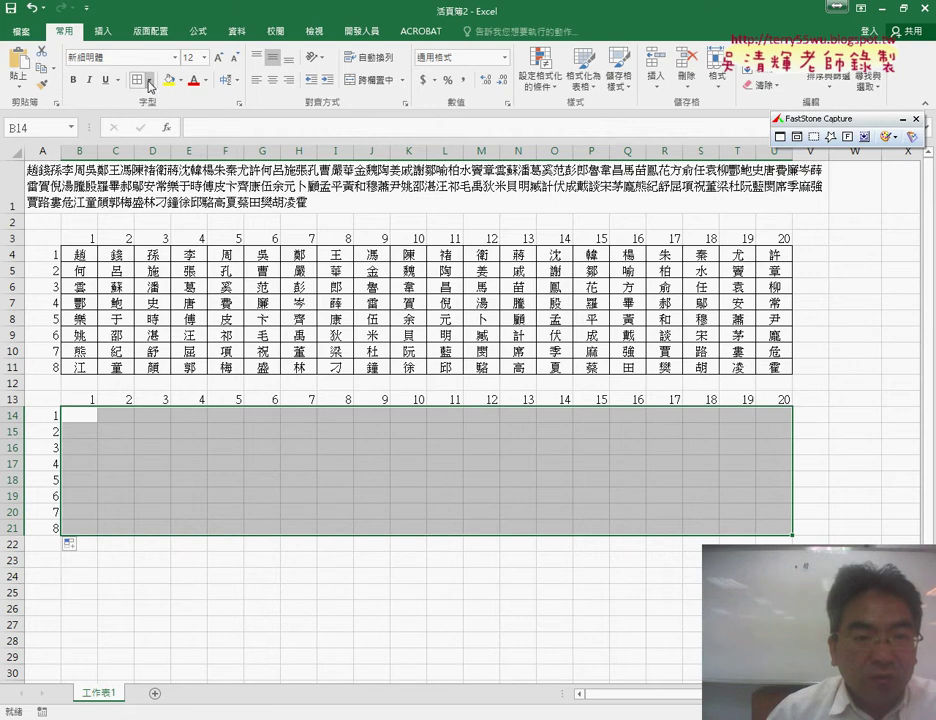
pyautogui.click(148, 80)
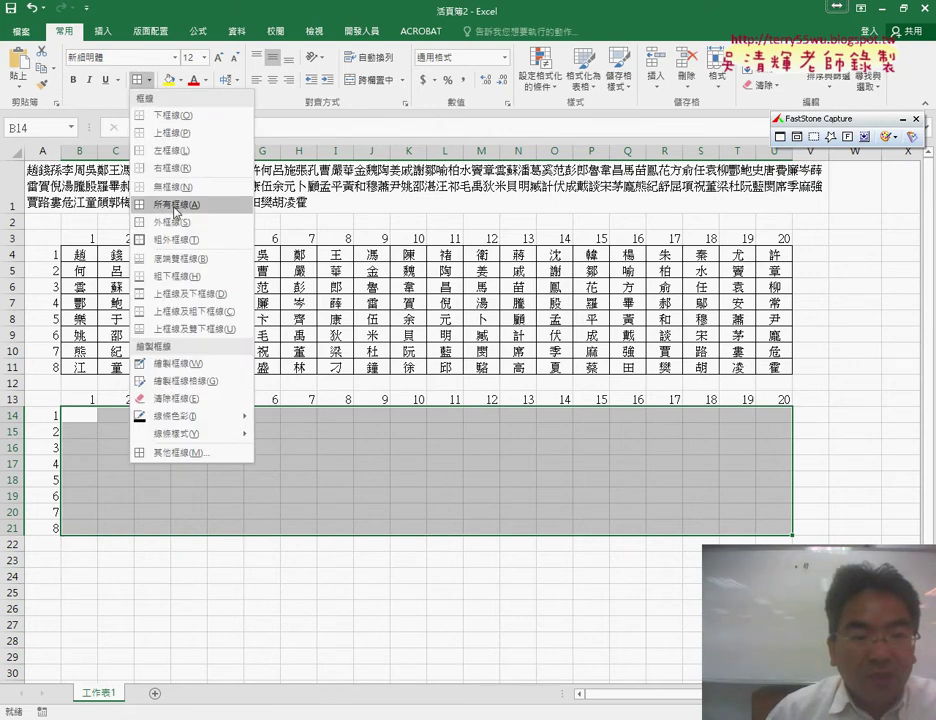
pyautogui.click(175, 205)
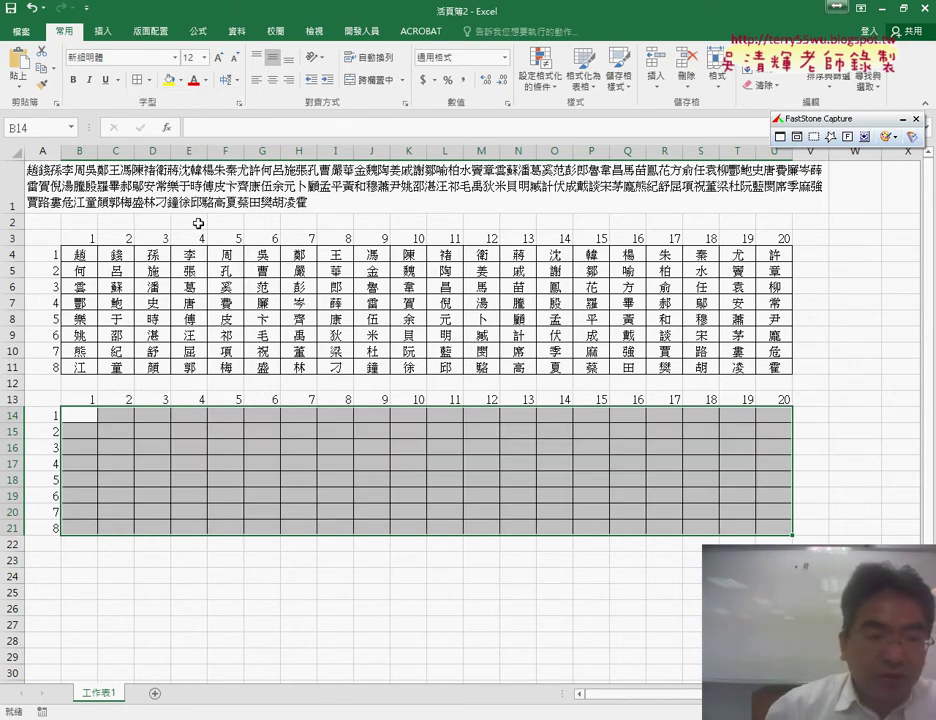
pyautogui.moveTo(88, 245)
pyautogui.mouseDown()
pyautogui.moveTo(190, 258)
pyautogui.moveTo(186, 268)
pyautogui.mouseUp()
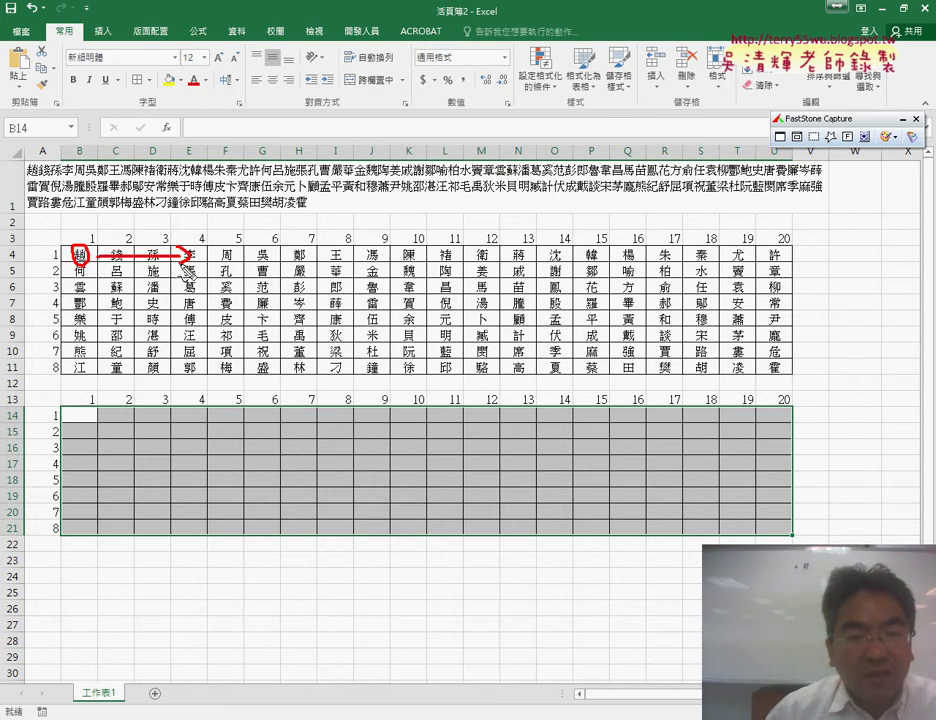
pyautogui.moveTo(82, 411); pyautogui.dragTo(91, 494)
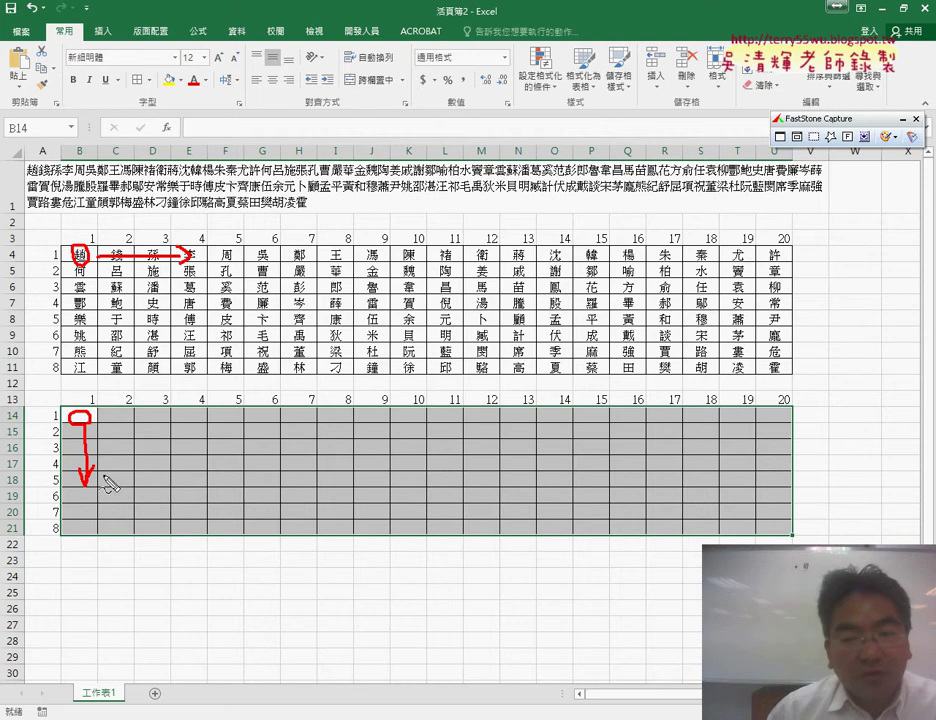
pyautogui.moveTo(771, 421); pyautogui.dragTo(794, 518)
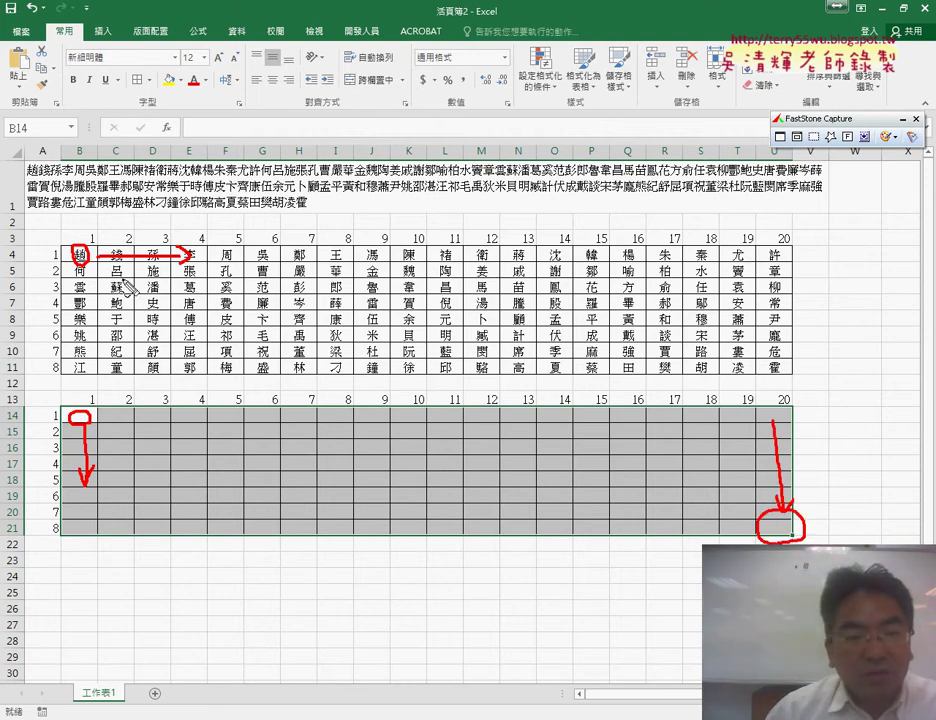
pyautogui.moveTo(130, 270); pyautogui.dragTo(183, 284)
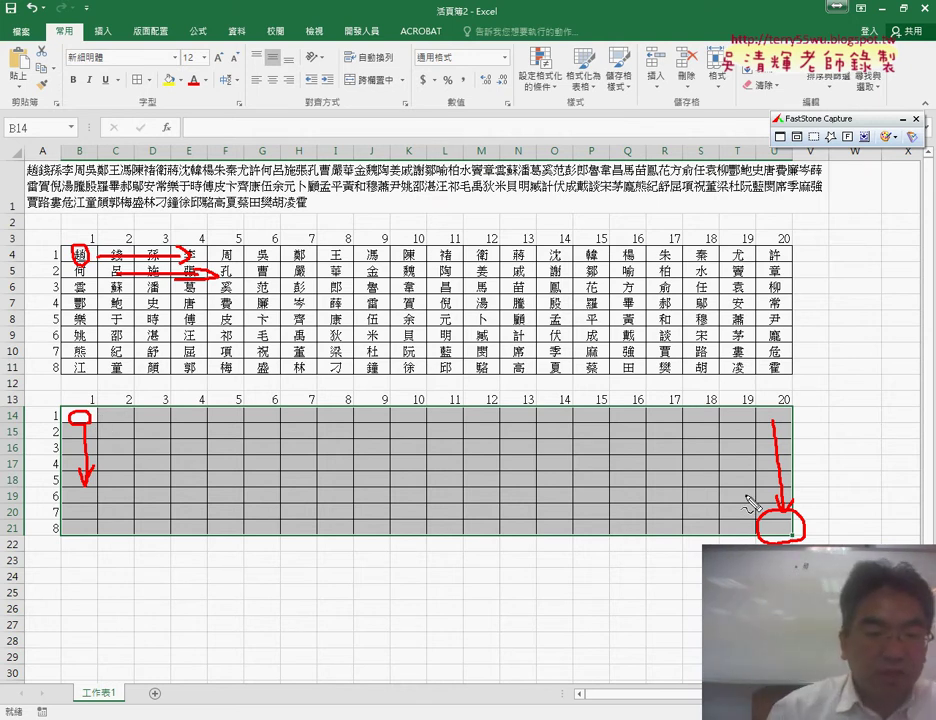
pyautogui.press('Escape')
pyautogui.click(74, 422)
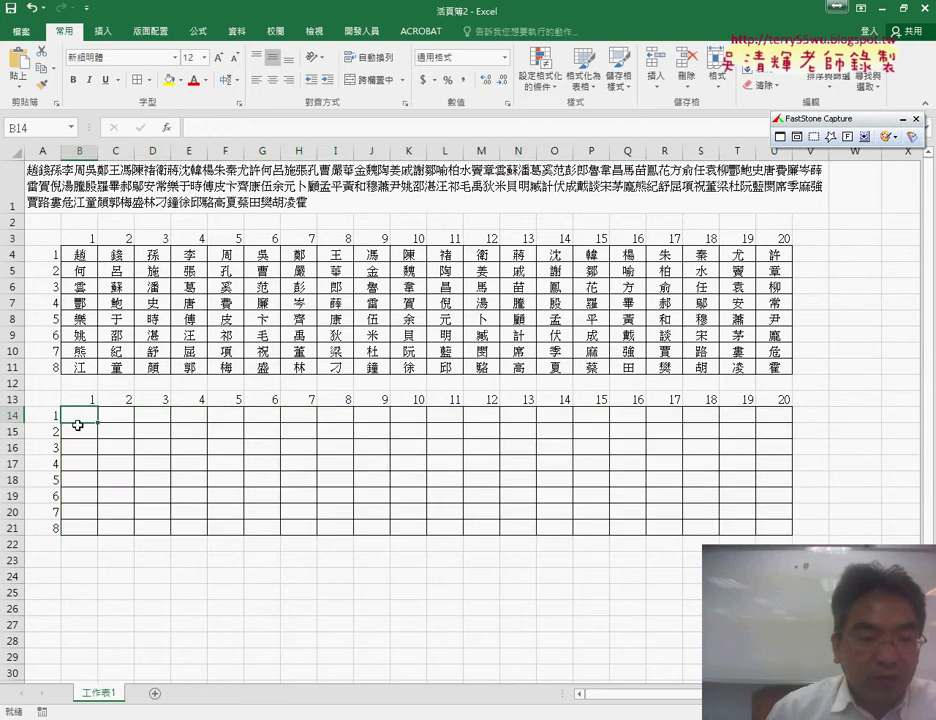
pyautogui.click(82, 534)
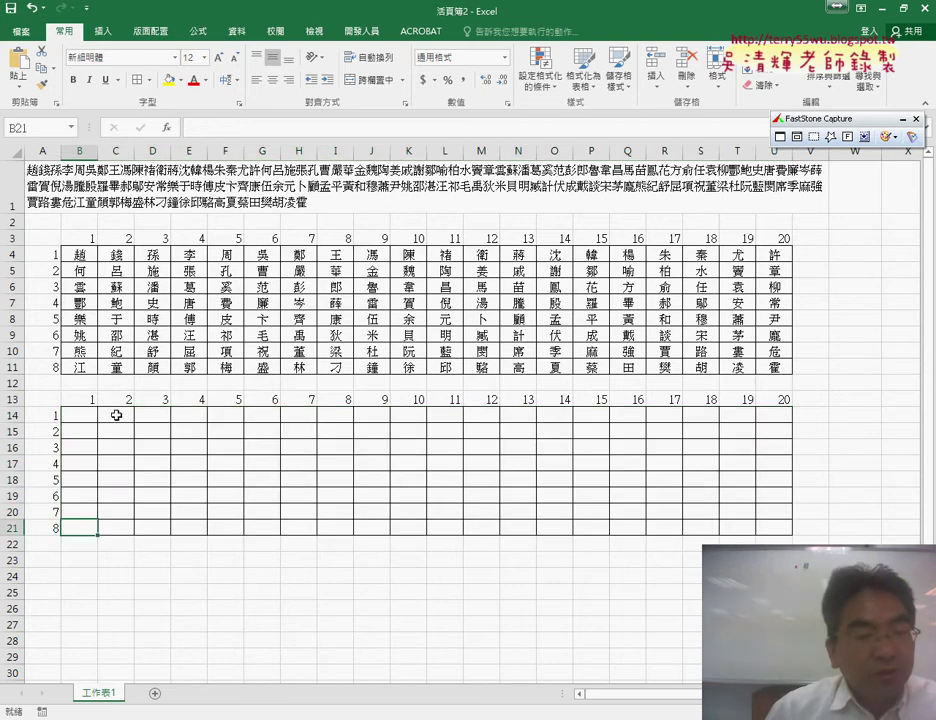
pyautogui.click(117, 413)
pyautogui.click(112, 527)
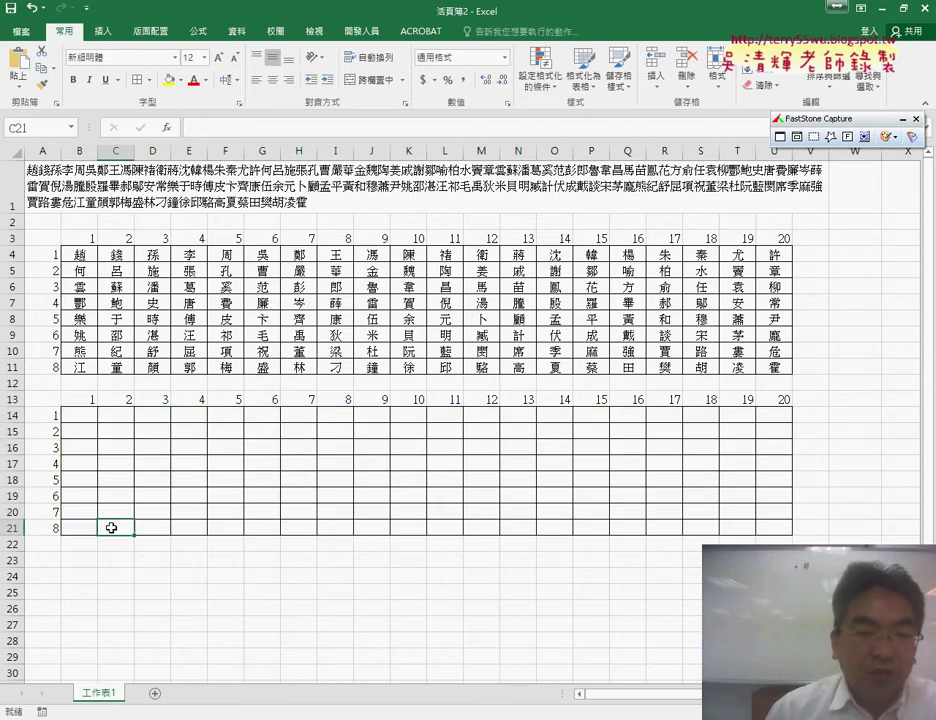
pyautogui.click(155, 417)
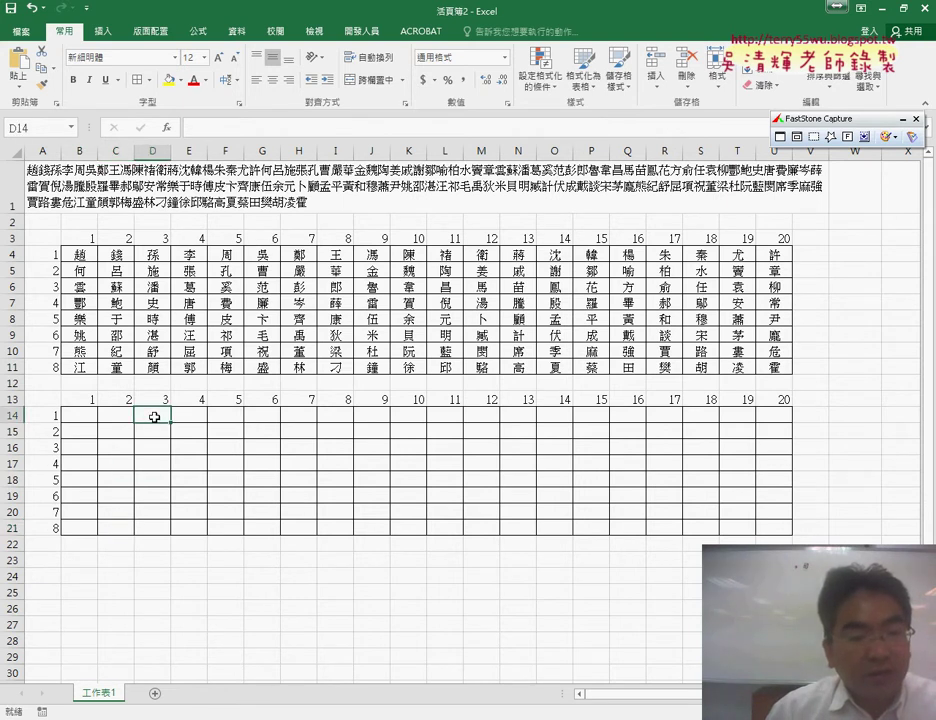
pyautogui.click(160, 530)
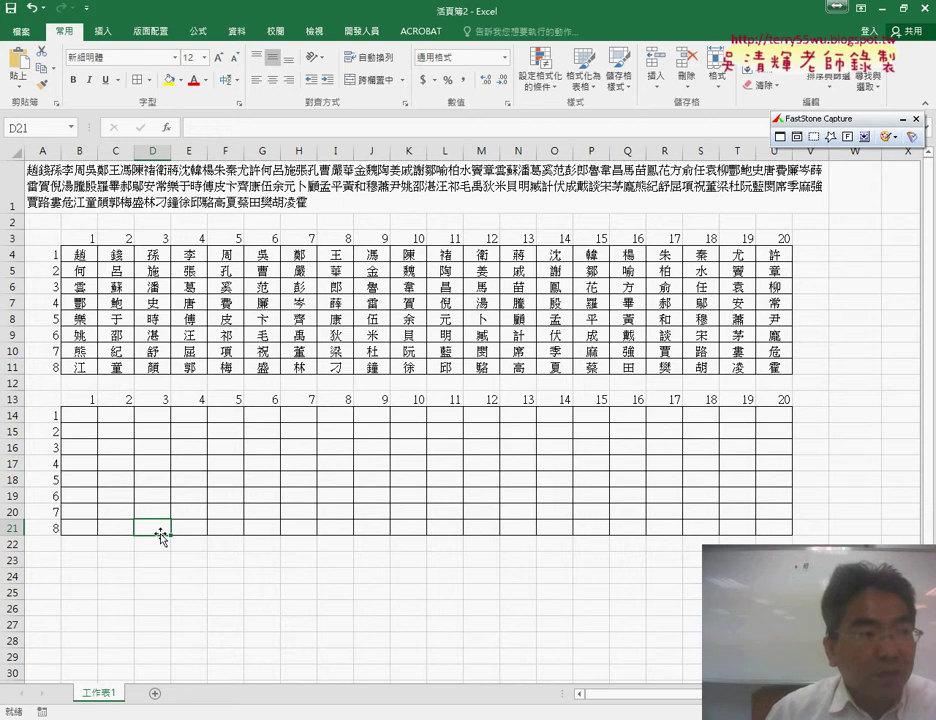
pyautogui.moveTo(80, 415); pyautogui.dragTo(762, 532)
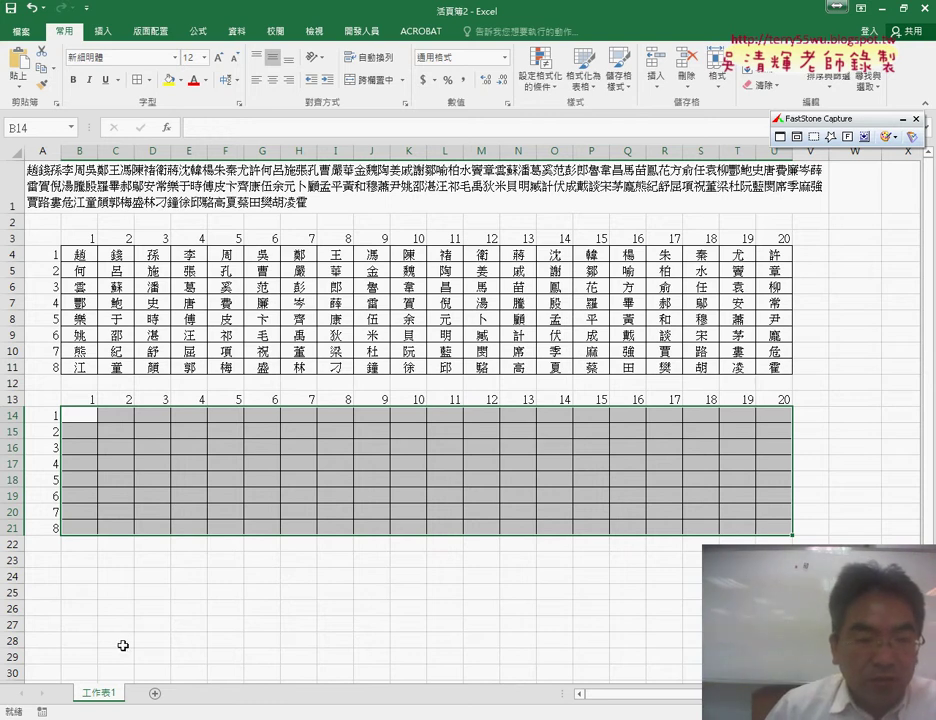
# Step: Rename the sheet tab 工作表1 to MID
pyautogui.moveTo(100, 693); pyautogui.dragTo(181, 701)
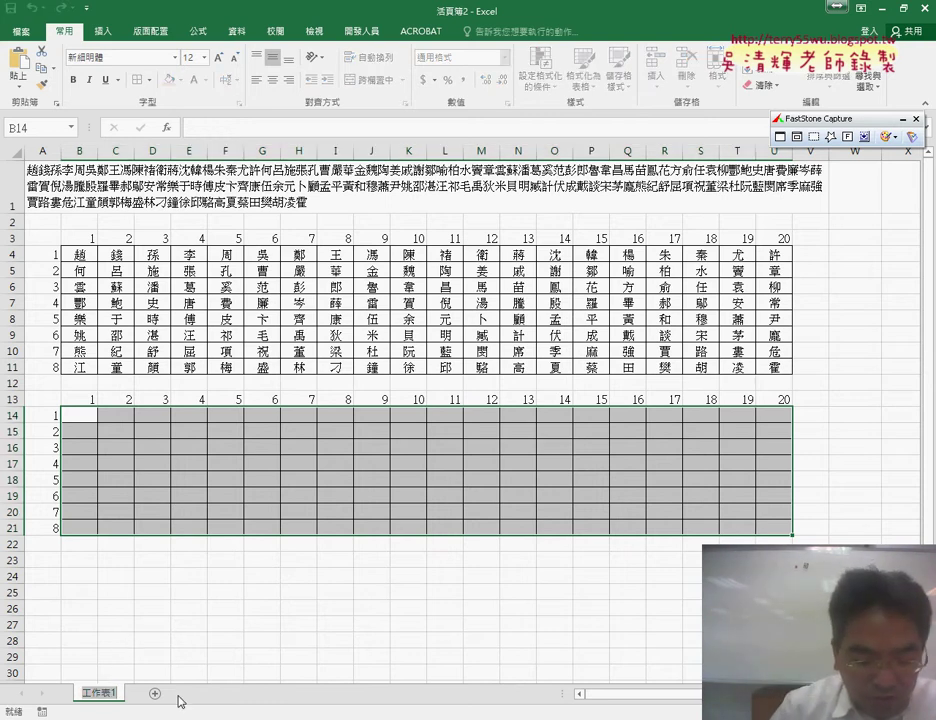
pyautogui.write('MID')
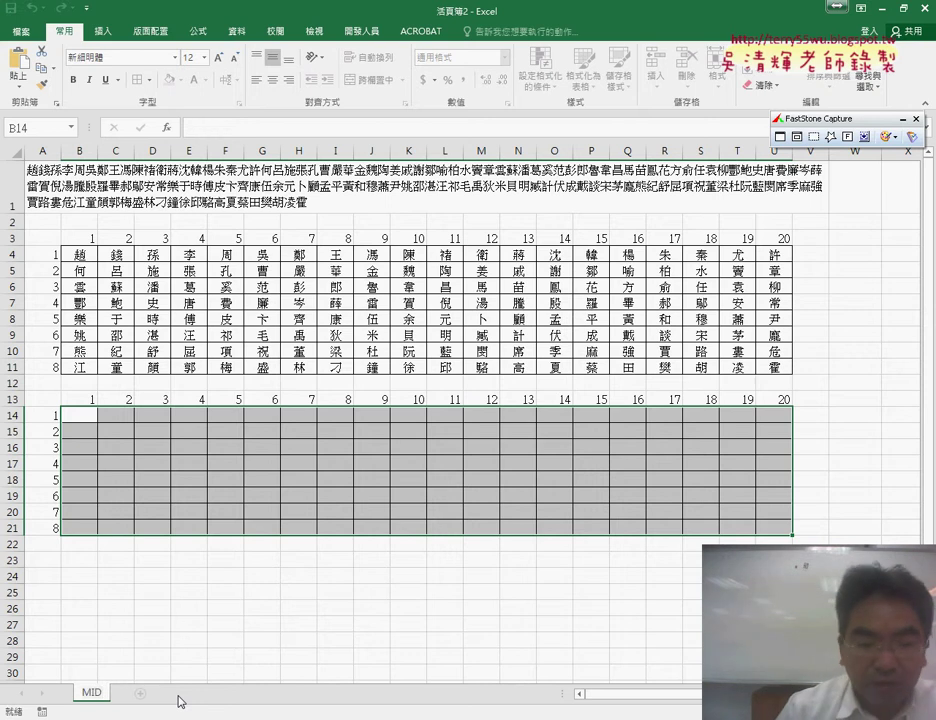
pyautogui.press('Return')
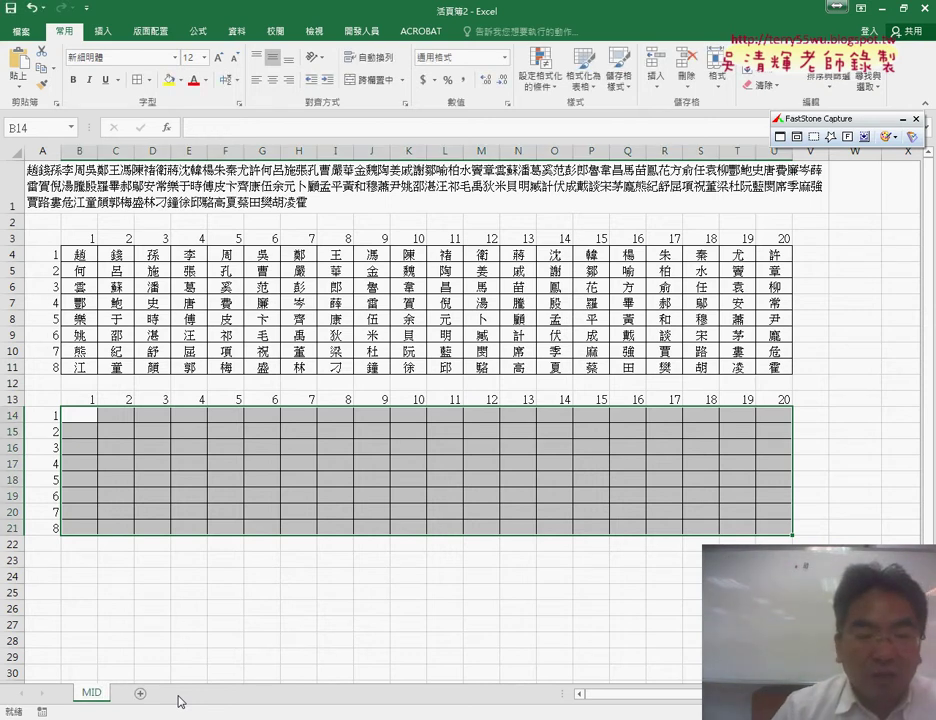